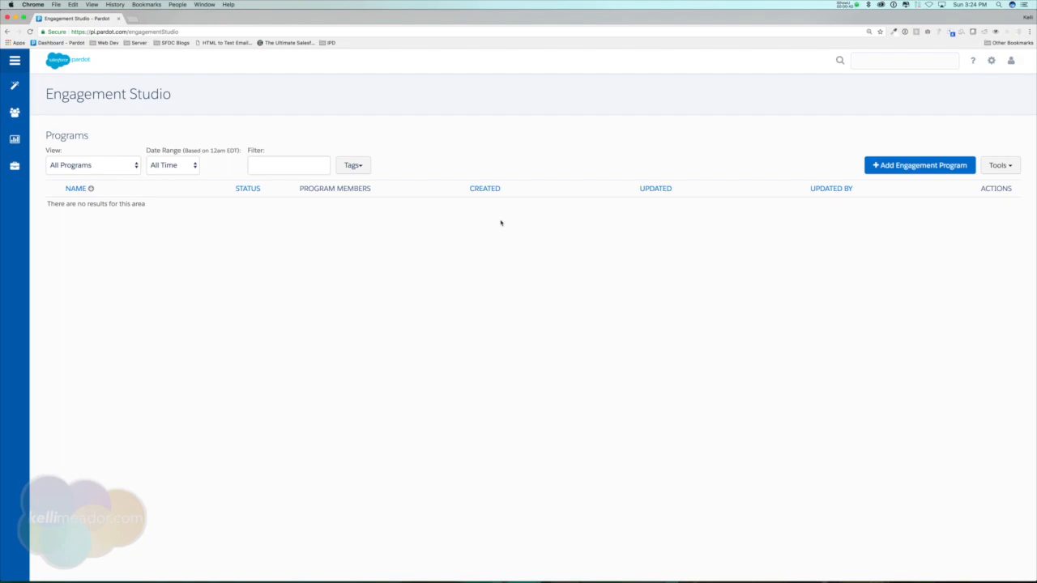
Create a new engagement program named DEMO.
left_click(934, 165)
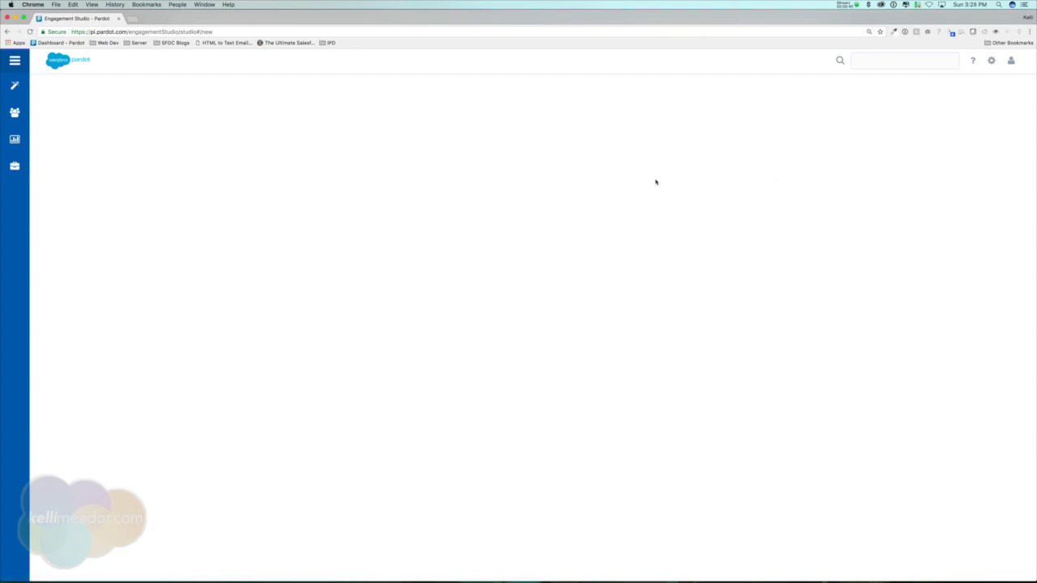
left_click(558, 203)
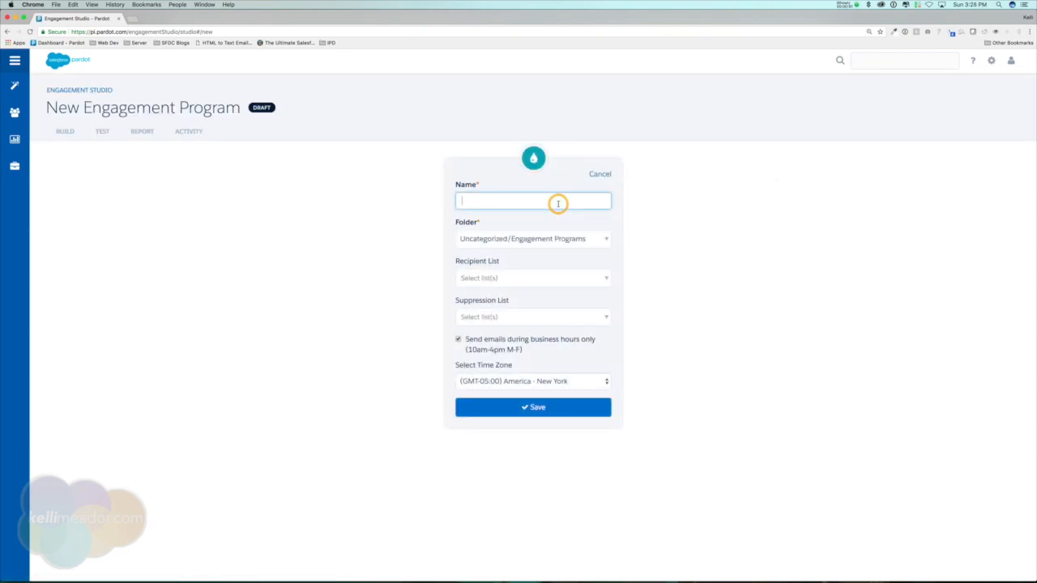
type("DEMO")
Keep business-hours sending enabled, set the time zone to (GMT-06:00) America - Chicago, and save the program.
left_click(458, 340)
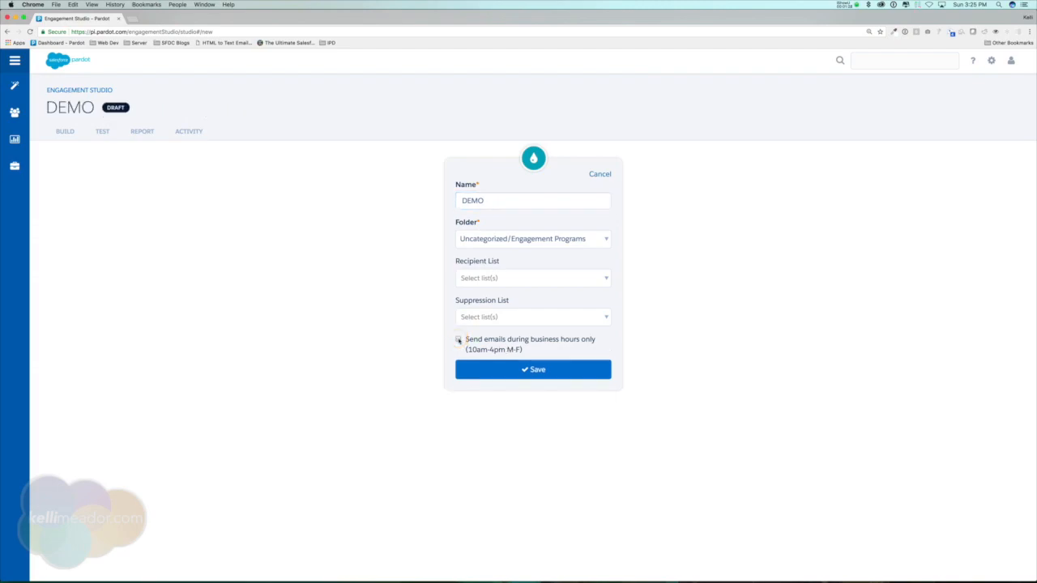
left_click(458, 340)
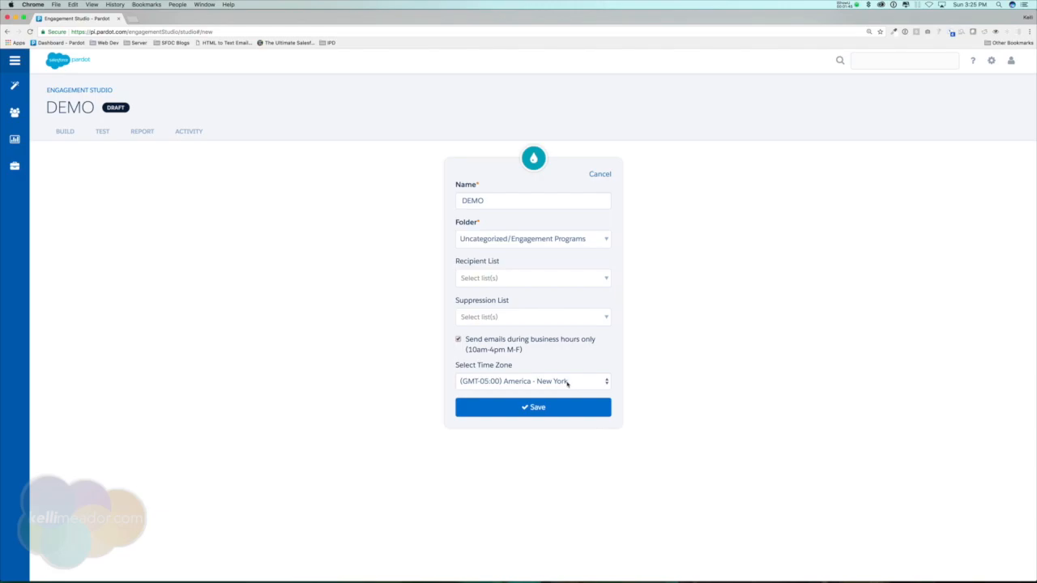
left_click(569, 384)
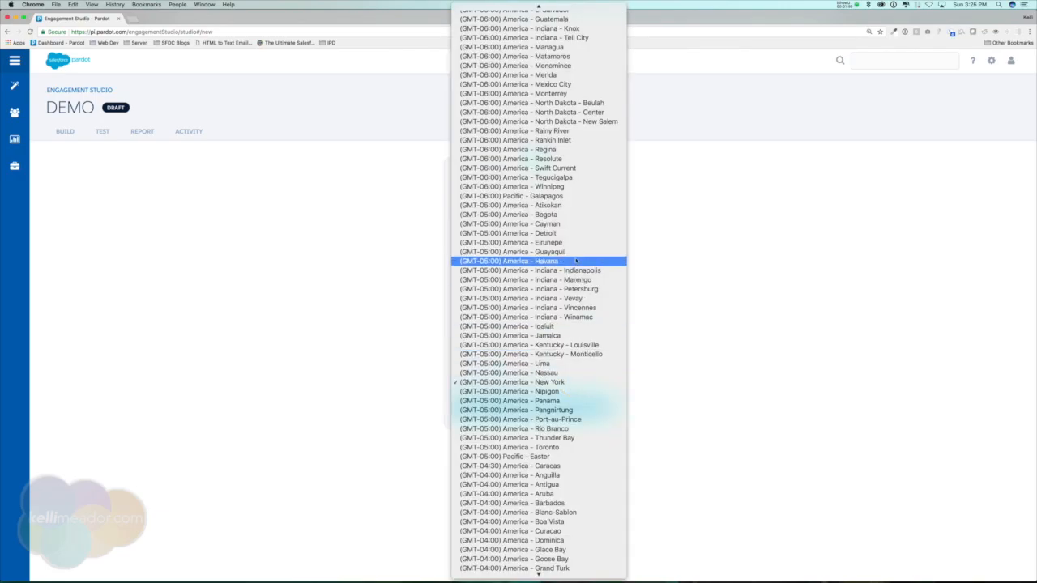
scroll(518, 162, "up", 5)
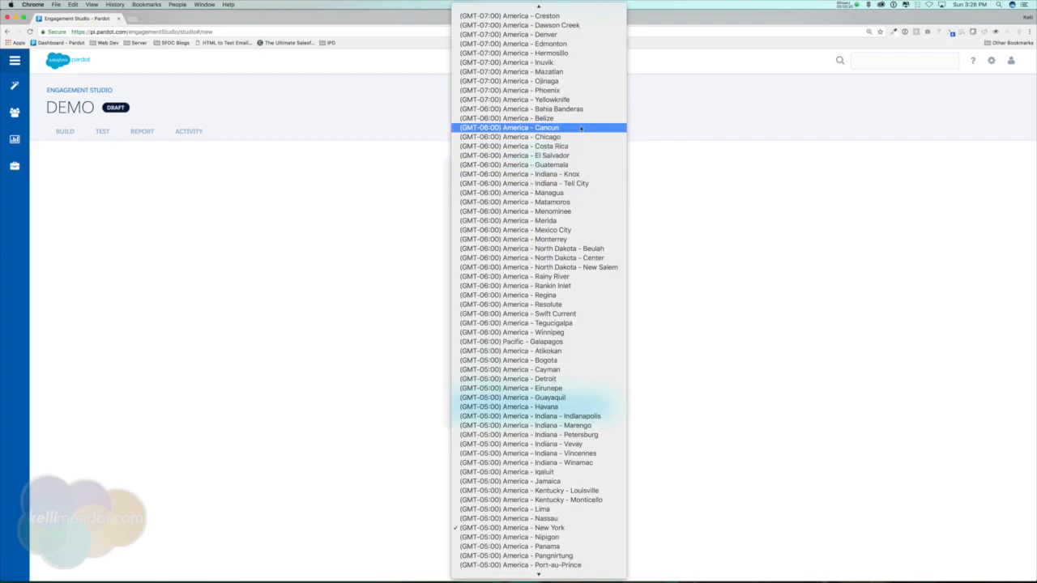
left_click(563, 138)
left_click(540, 407)
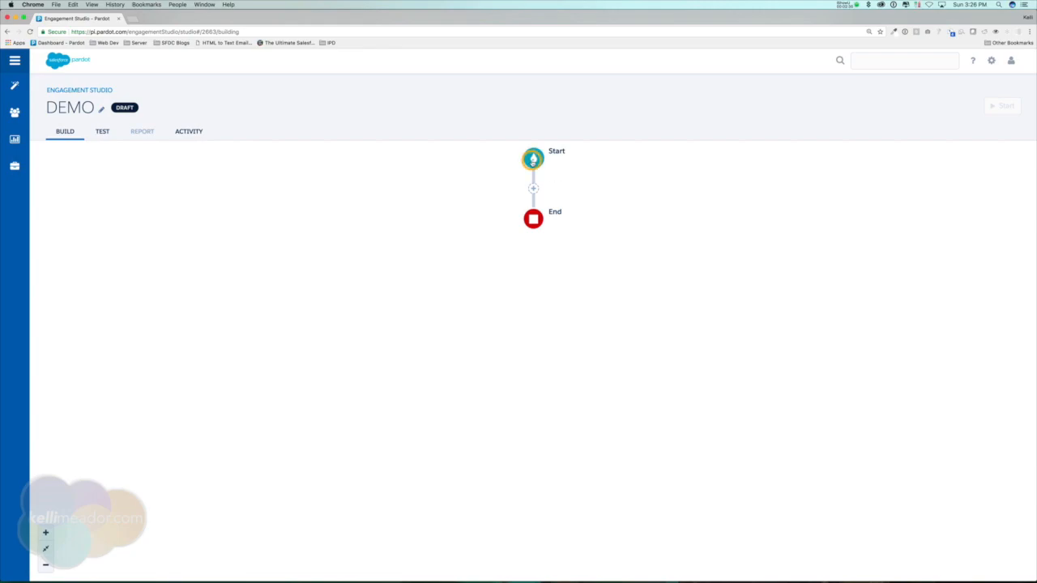
Open the program settings from the Start step and save them again.
left_click(532, 158)
left_click(507, 198)
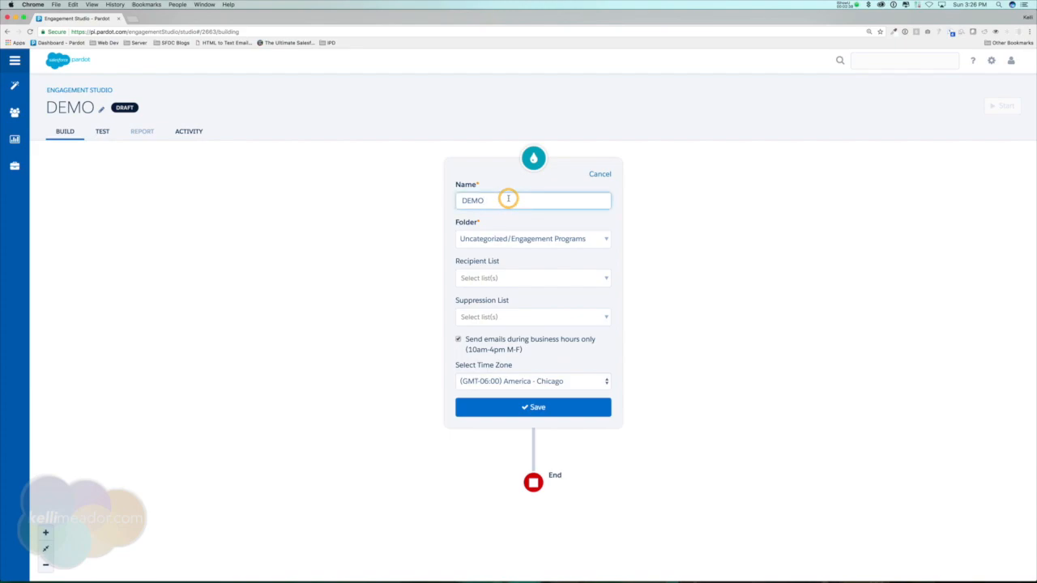
left_click(558, 417)
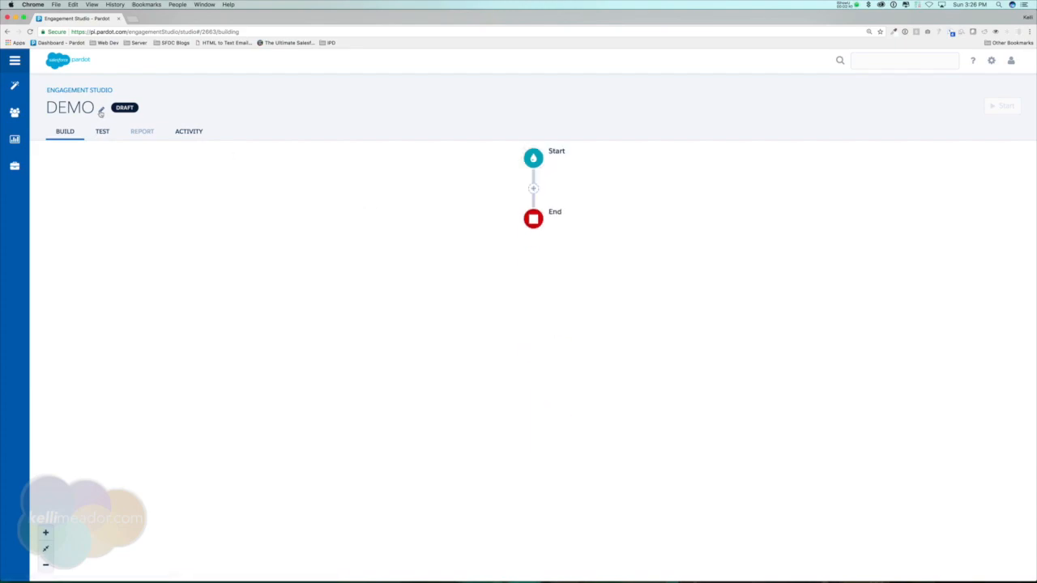
Rename the program to DEMO 1.
left_click(101, 112)
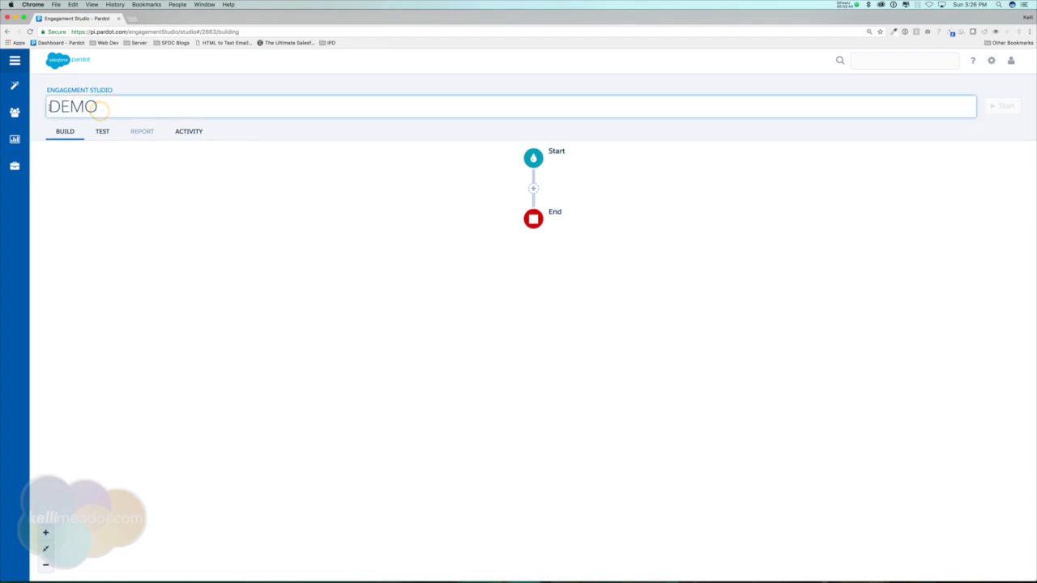
type("1")
left_click(183, 179)
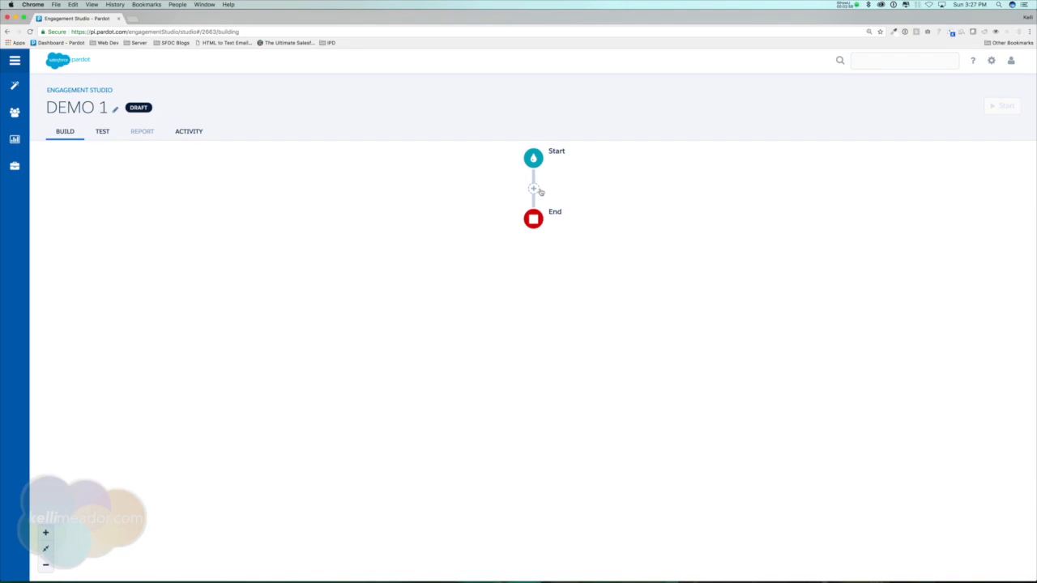
Add a step between Start and End and browse the available Action step types.
left_click(533, 188)
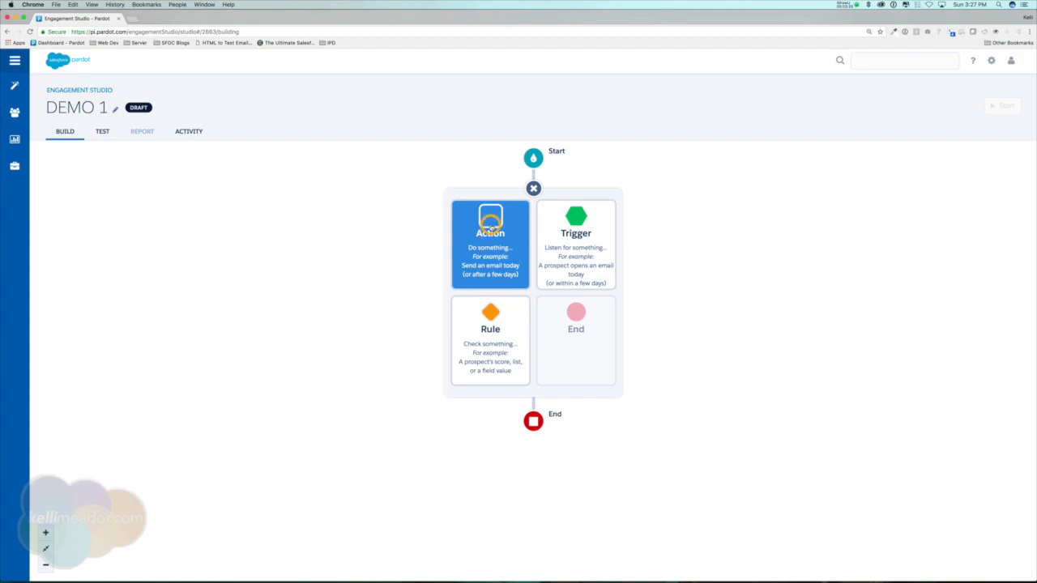
left_click(490, 230)
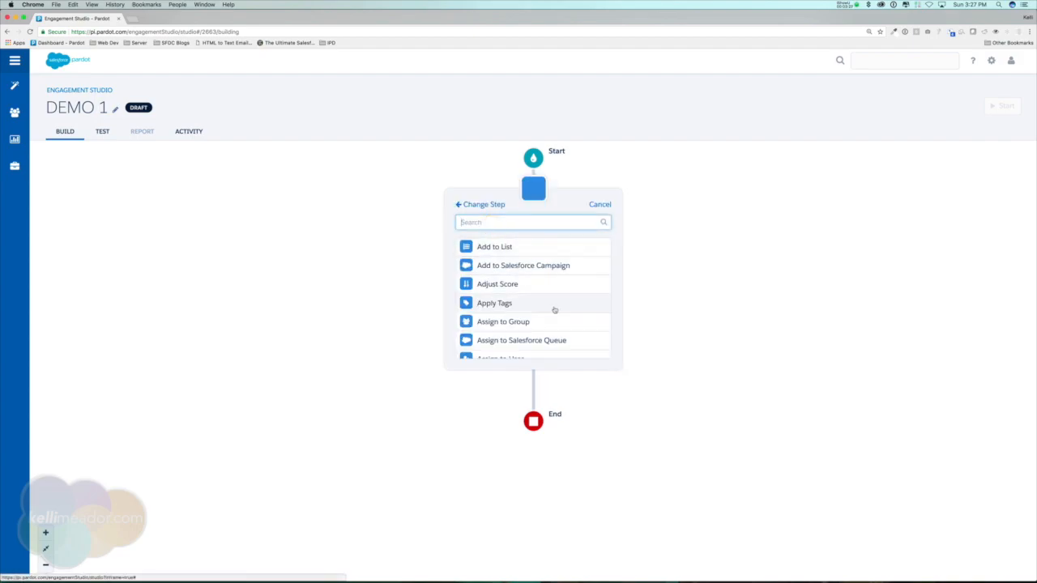
scroll(553, 307, "down", 3)
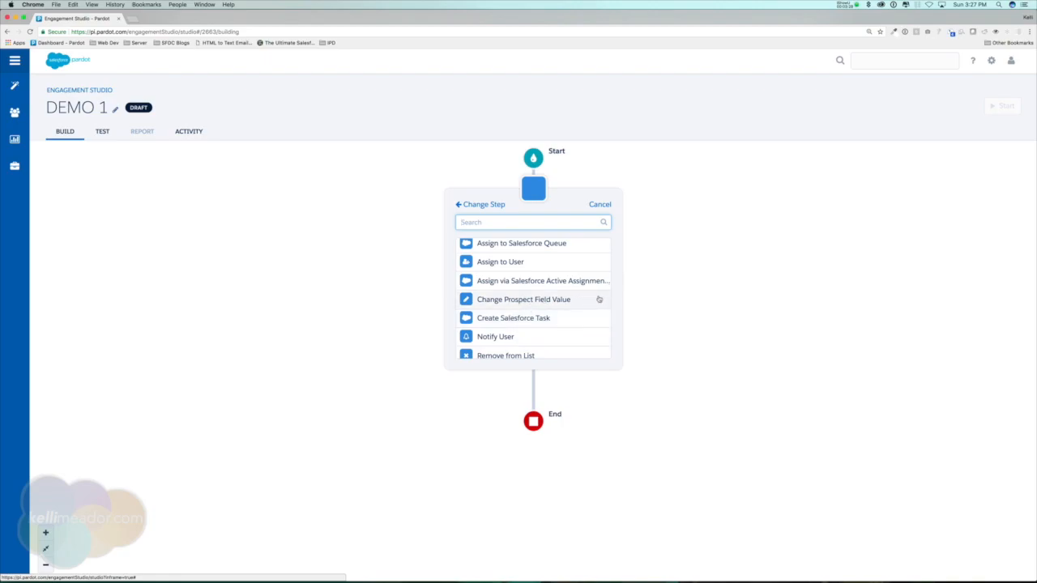
scroll(592, 300, "down", 1)
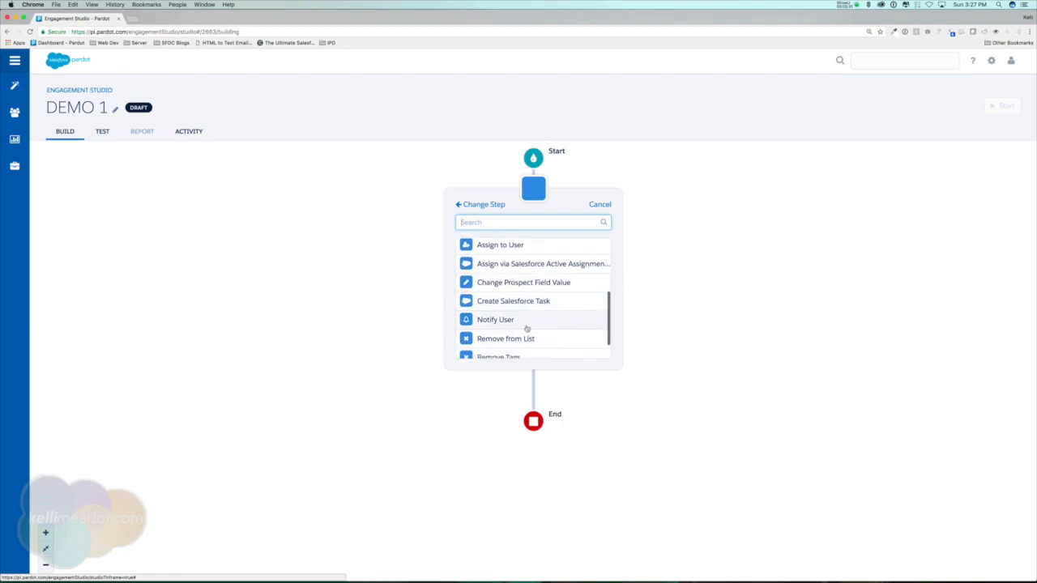
scroll(519, 328, "down", 2)
scroll(526, 310, "up", 6)
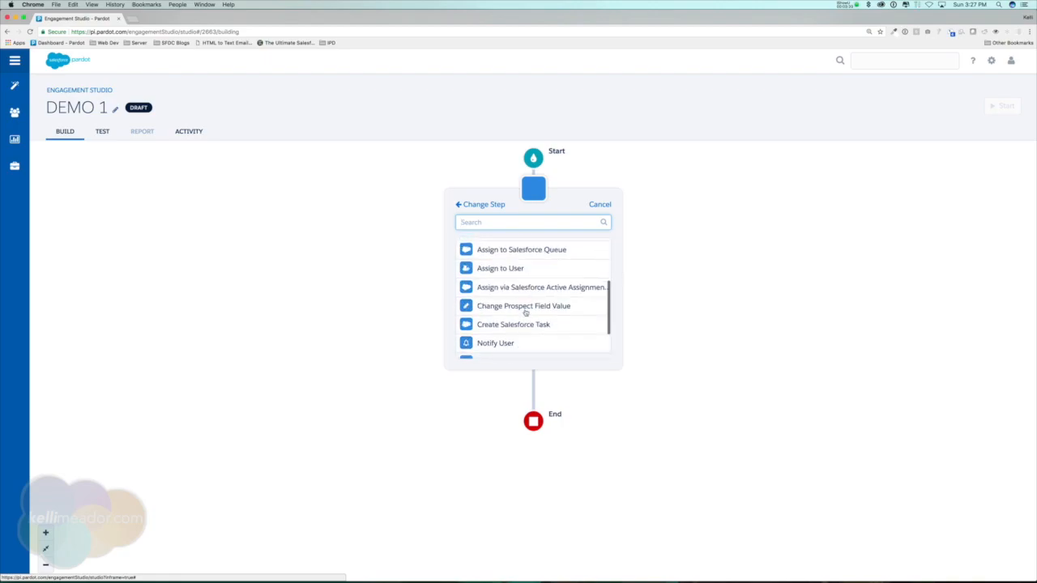
left_click(483, 208)
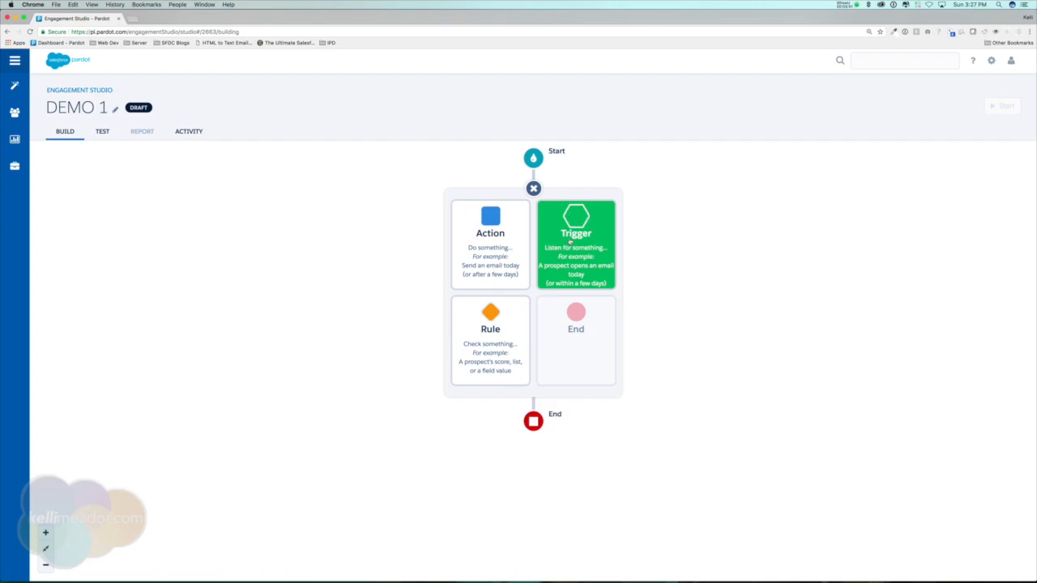
Browse the available Trigger step types.
left_click(575, 233)
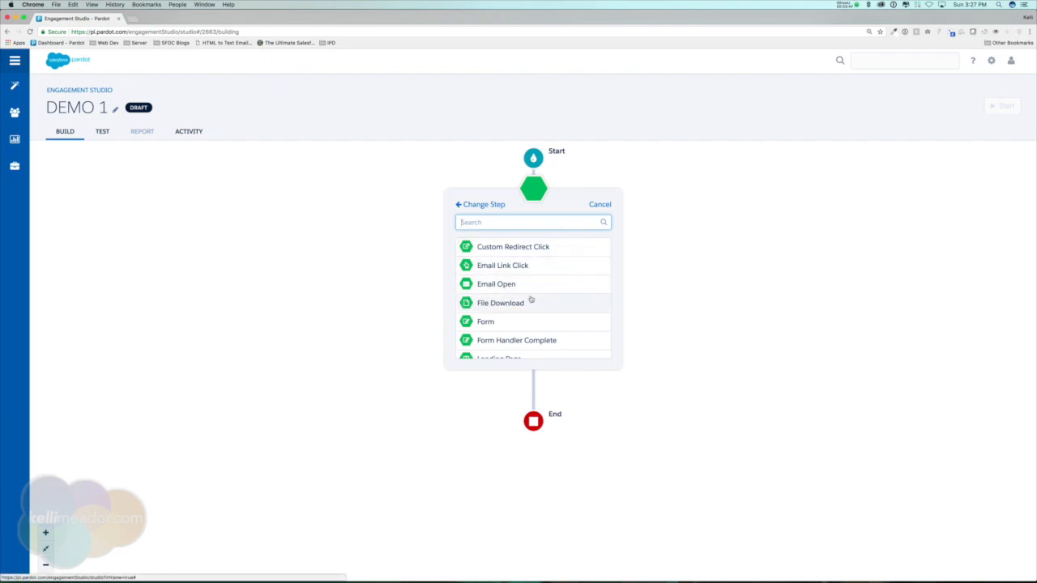
scroll(531, 300, "down", 1)
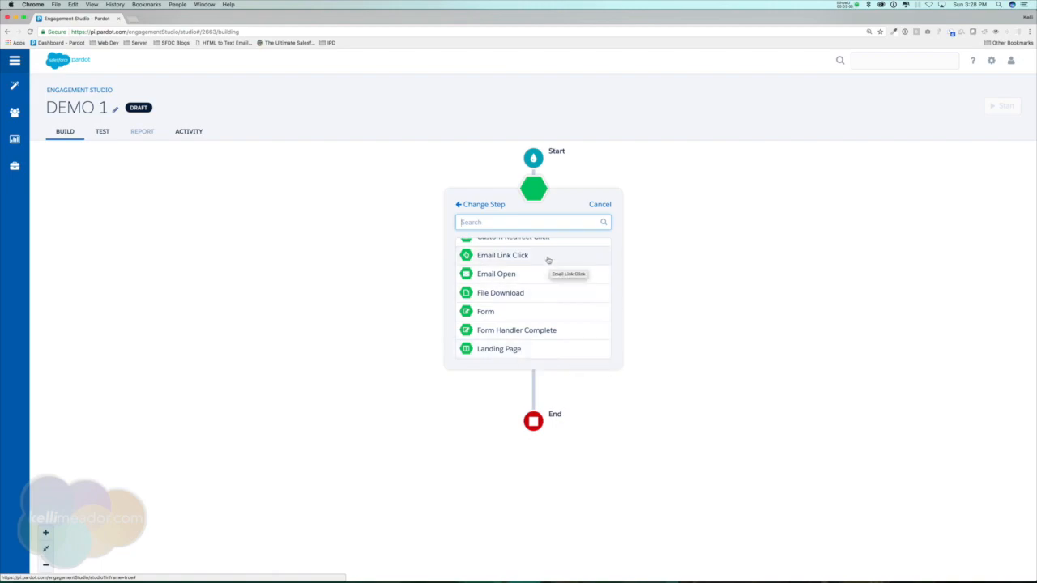
left_click(486, 204)
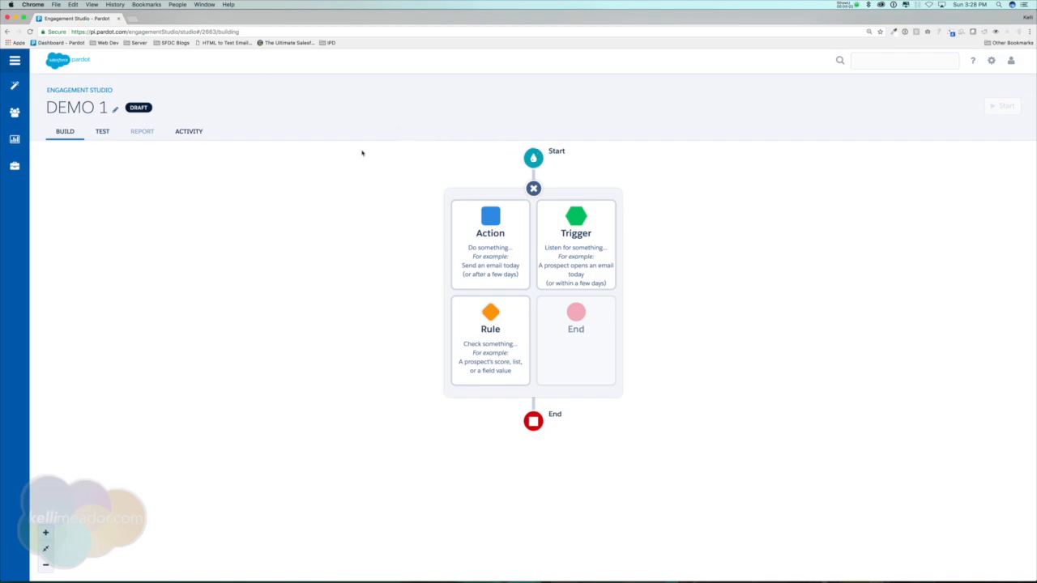
left_click(580, 219)
scroll(518, 320, "down", 1)
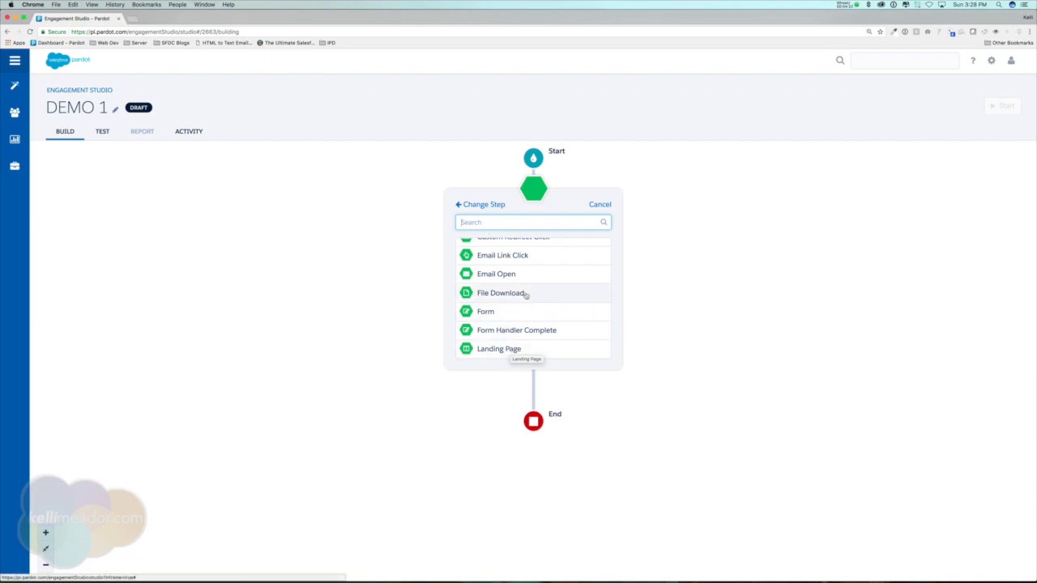
left_click(498, 206)
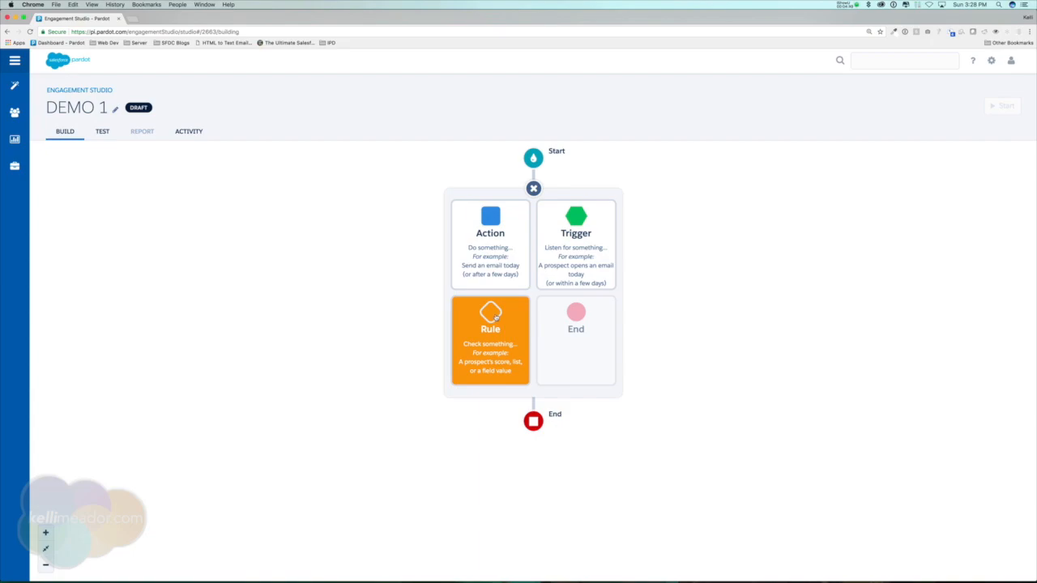
Browse the available Rule step types, opening the Grade rule's options.
left_click(492, 315)
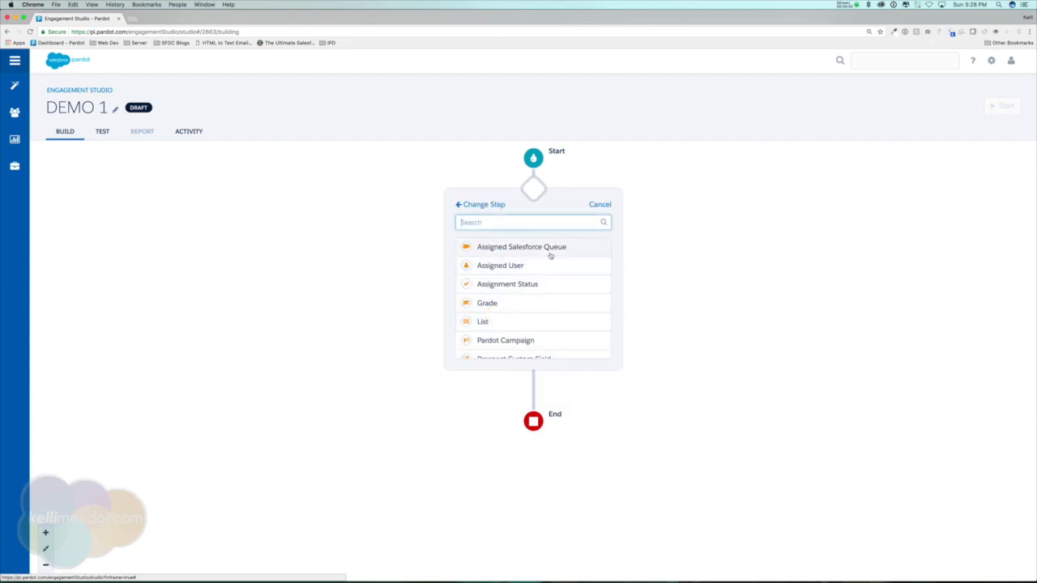
left_click(534, 305)
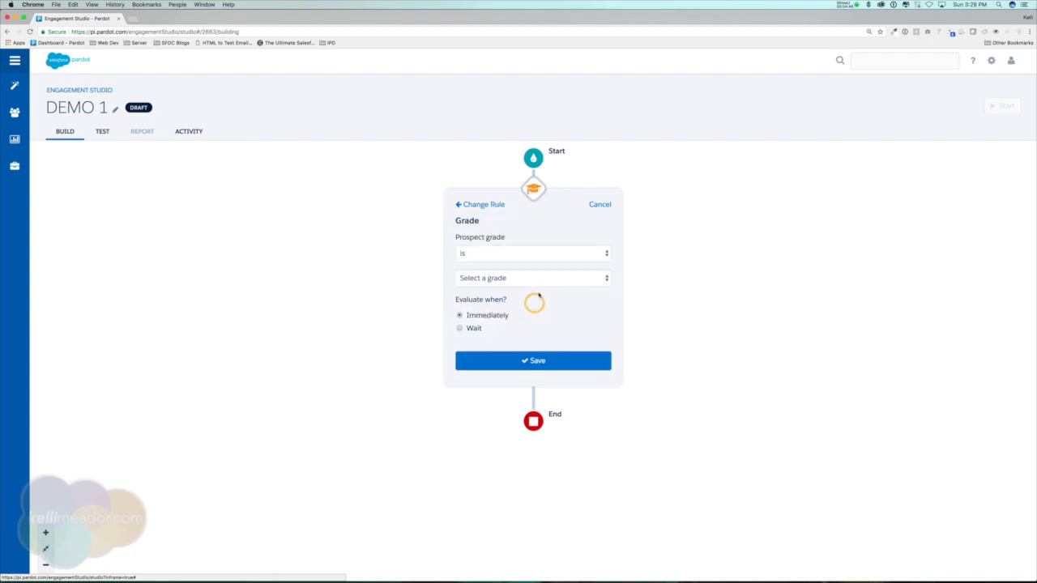
left_click(561, 280)
left_click(557, 326)
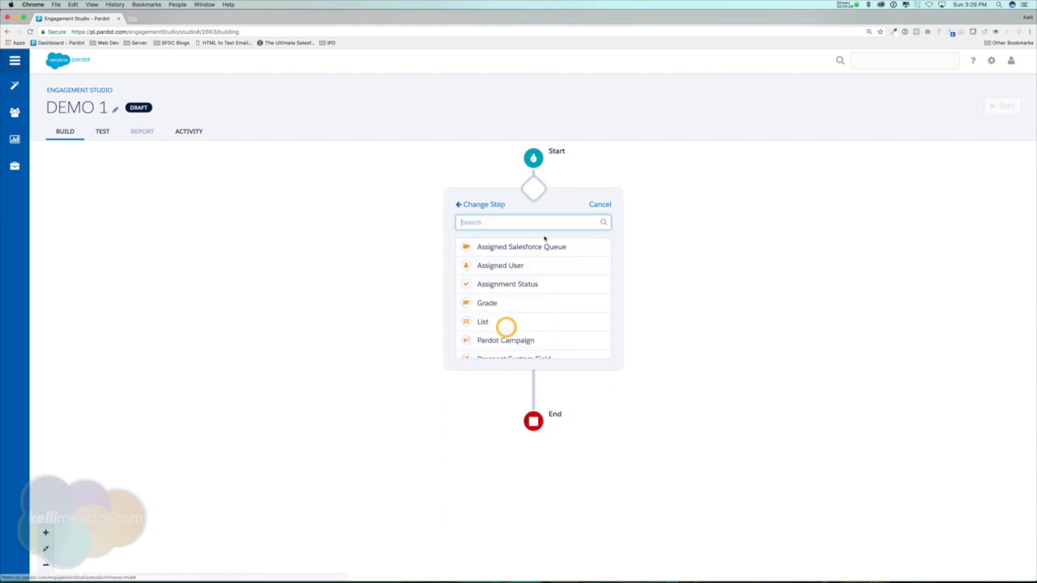
scroll(559, 313, "down", 3)
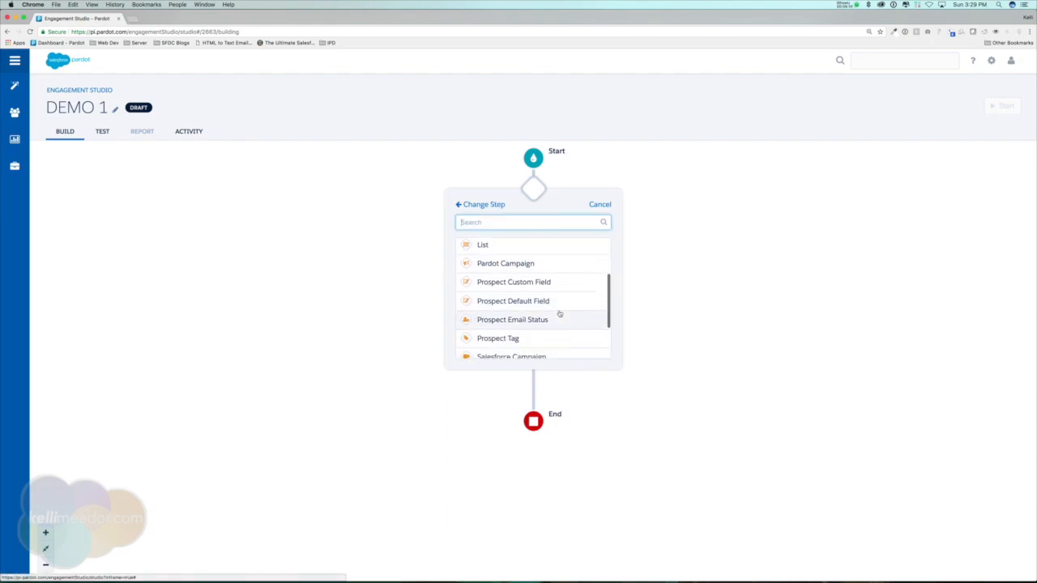
scroll(557, 314, "down", 2)
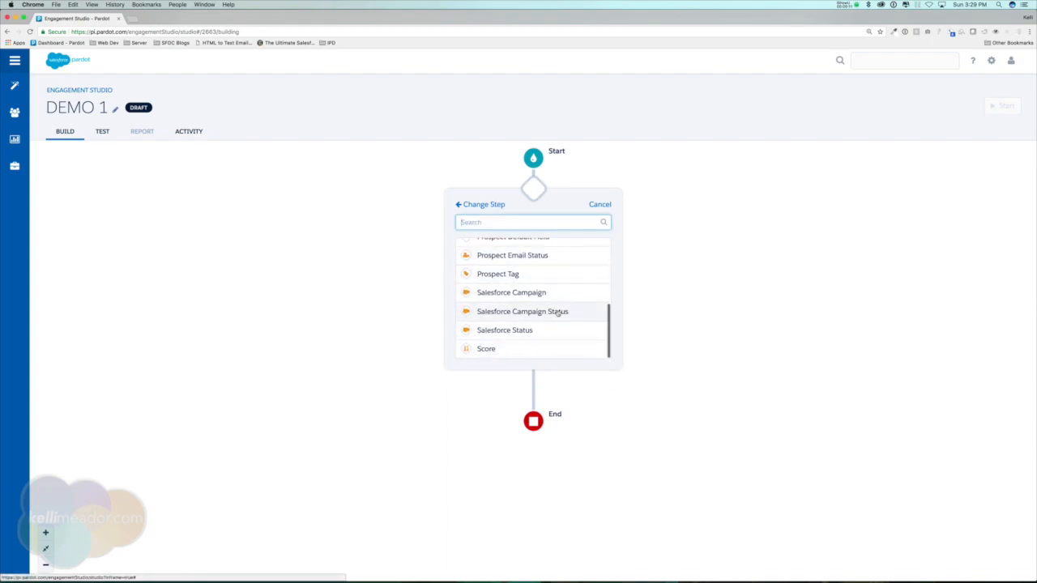
left_click(485, 205)
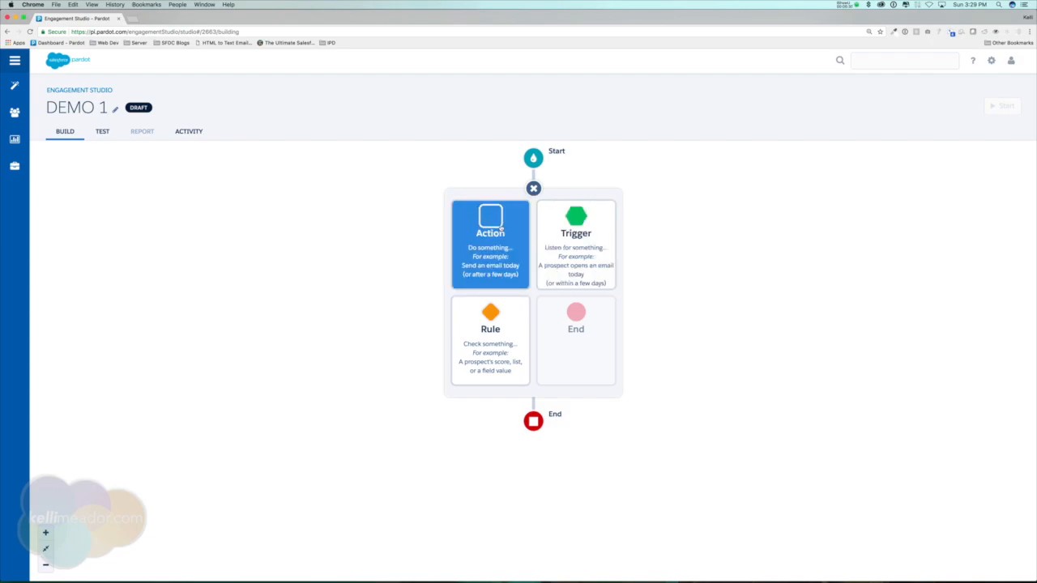
Add a Send email action between Start and End using the email template ES: Name of ES 01.
left_click(500, 230)
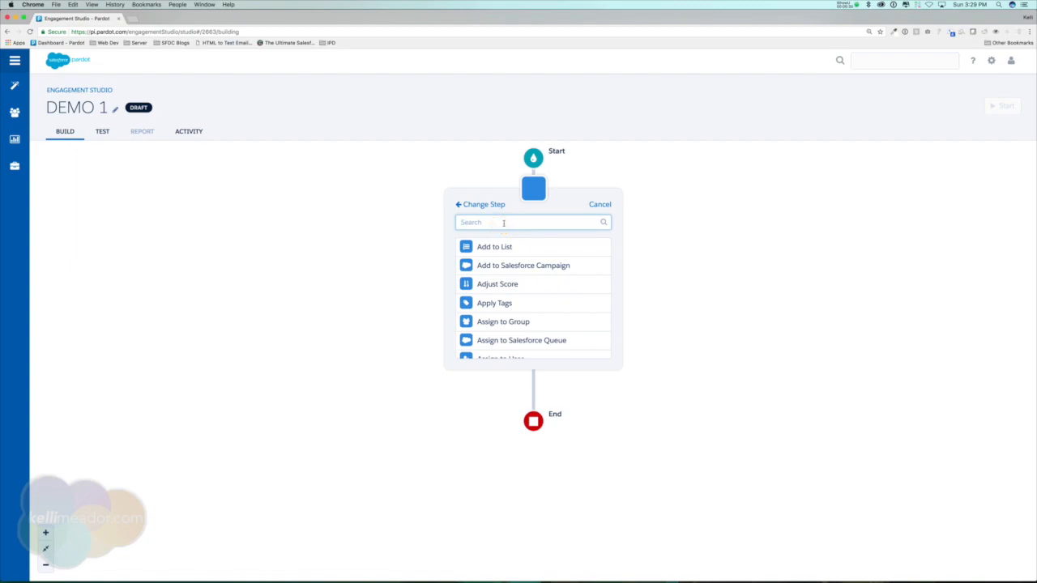
type("email")
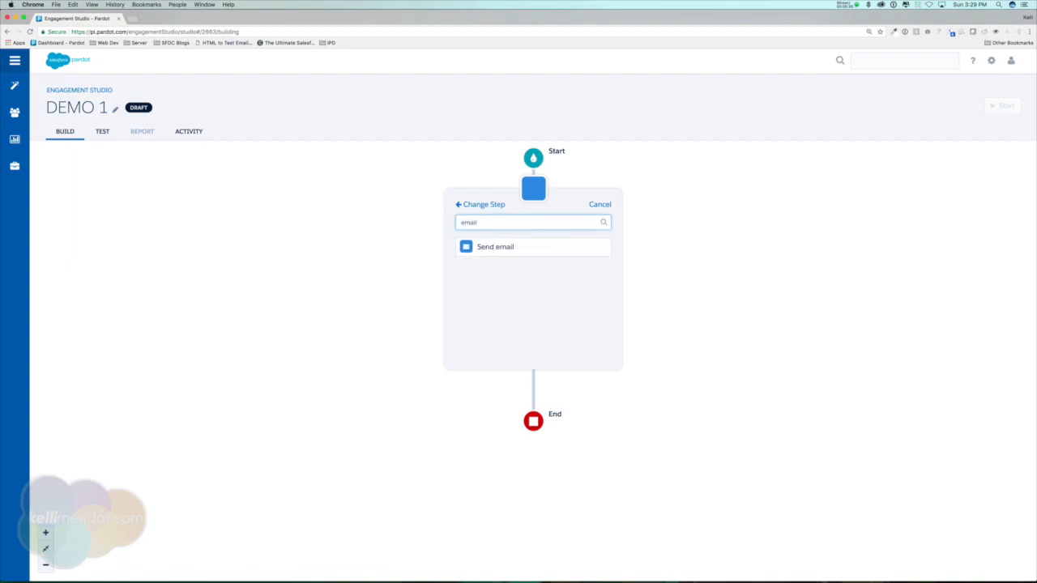
left_click(505, 246)
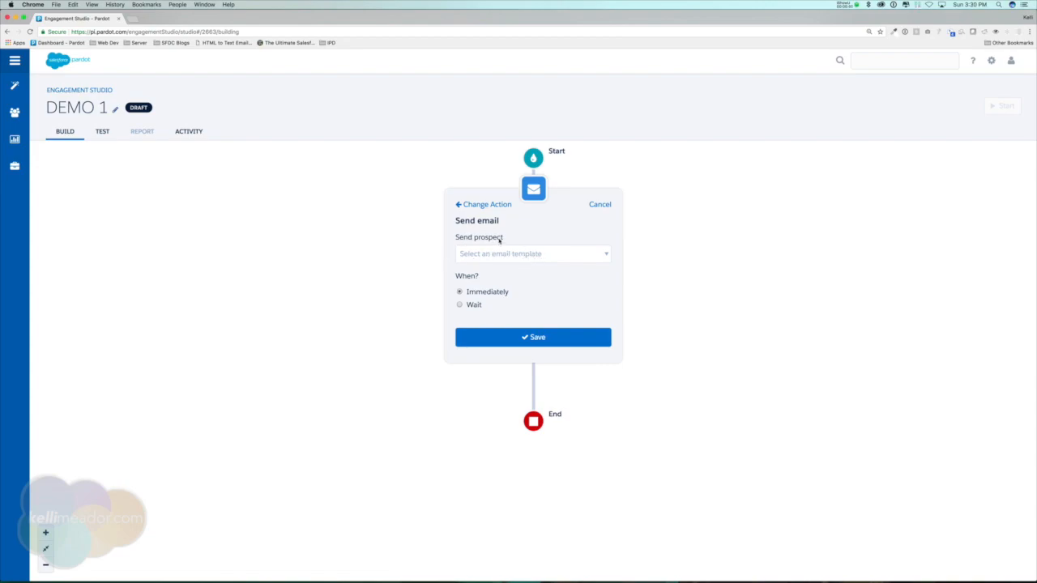
left_click(540, 254)
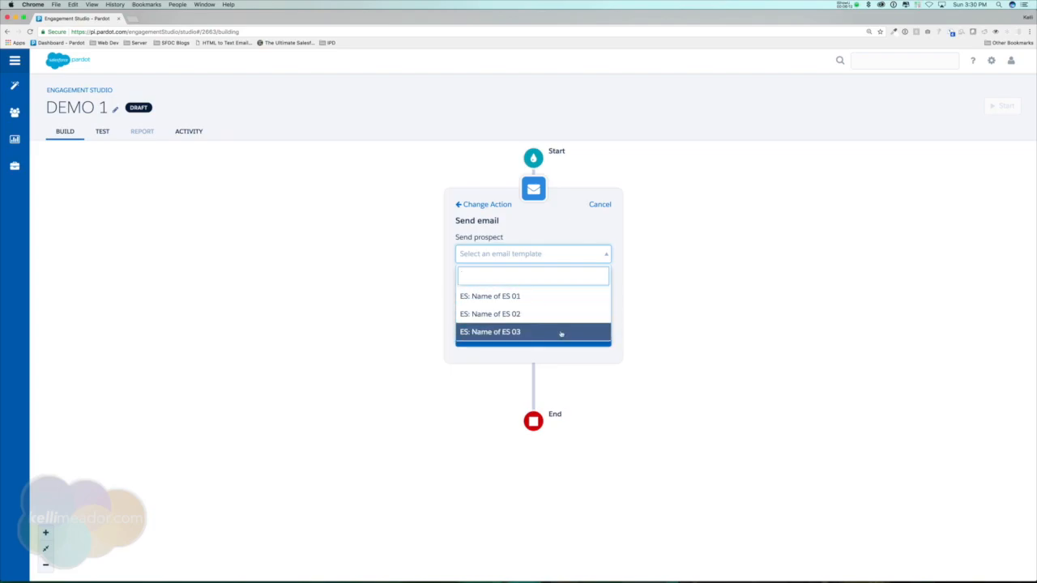
left_click(505, 301)
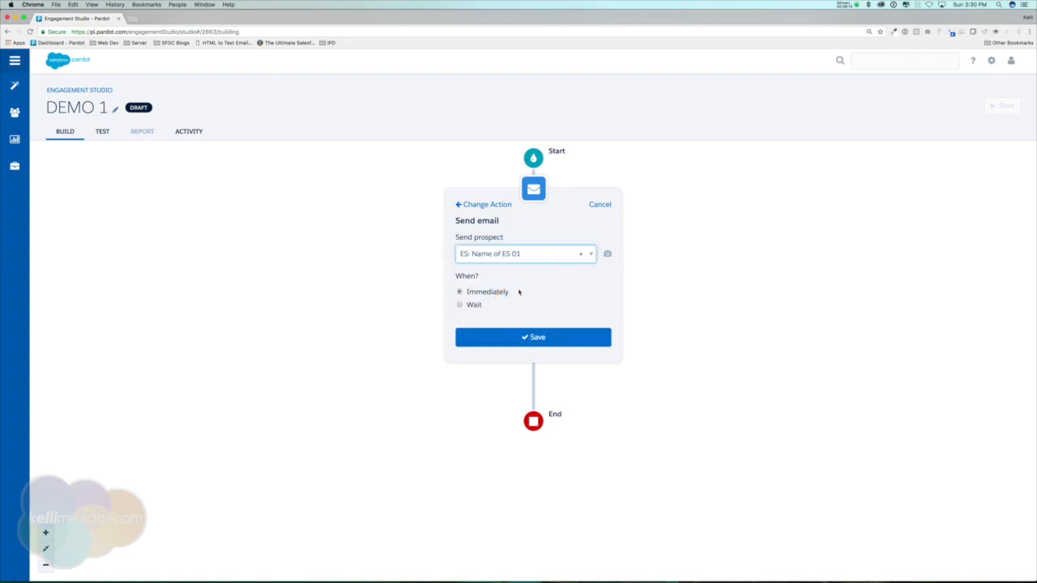
Preview the selected email template and close the preview.
mouse_move(608, 253)
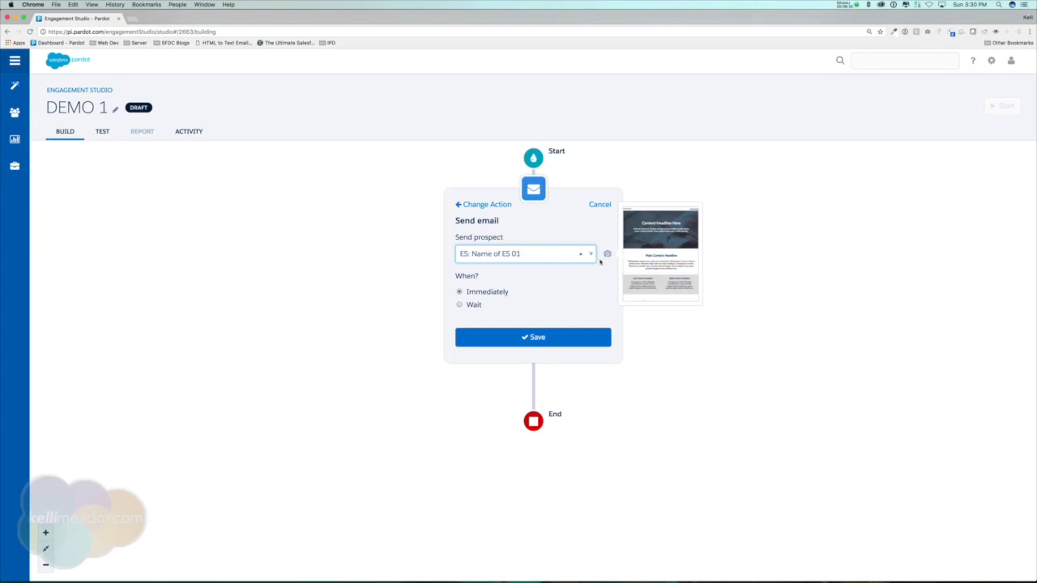
left_click(664, 252)
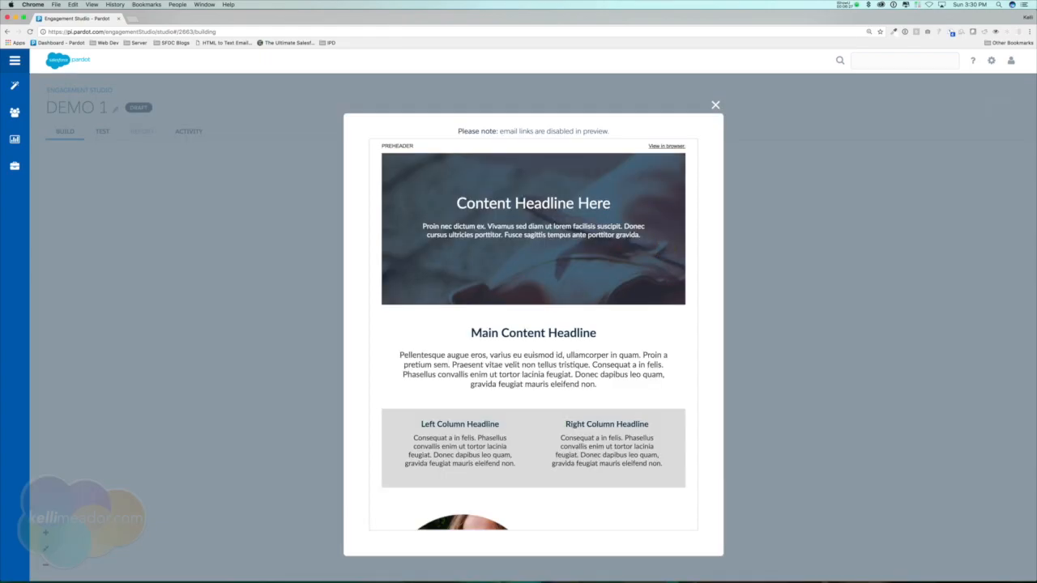
left_click(715, 106)
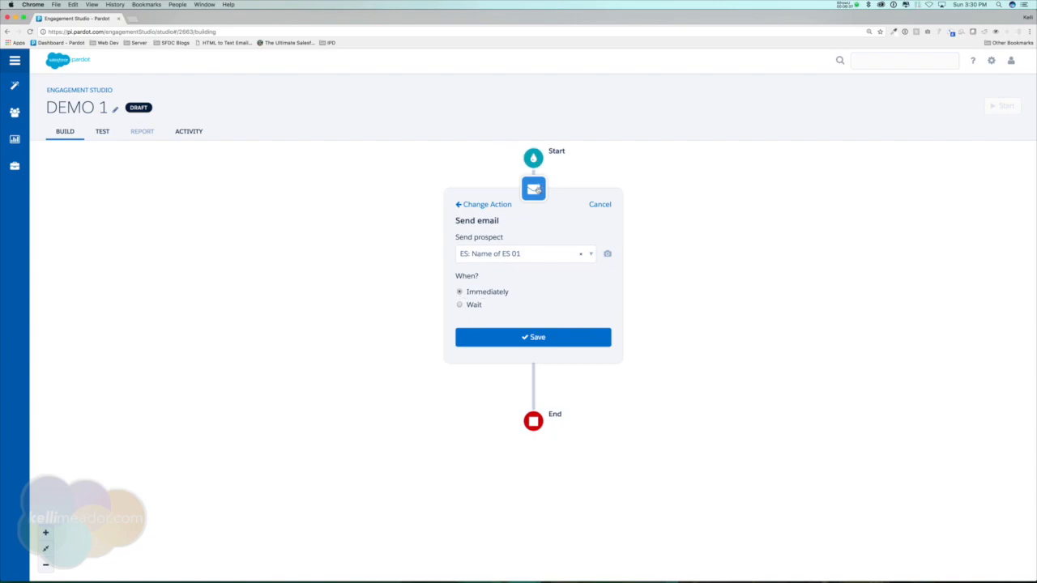
Keep the send timing at Immediately and save the Send email step.
left_click(474, 305)
left_click(466, 324)
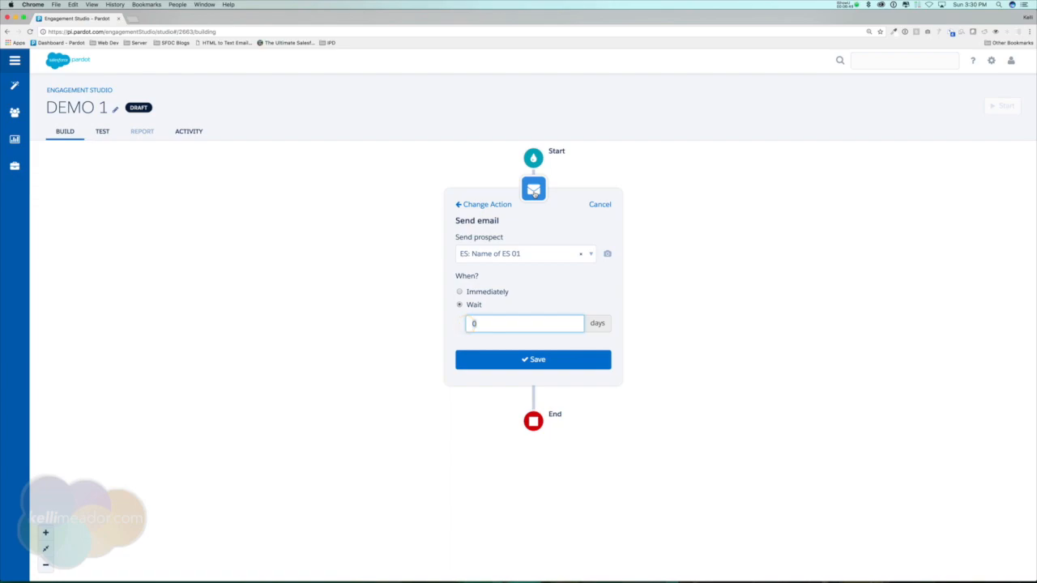
left_click(485, 293)
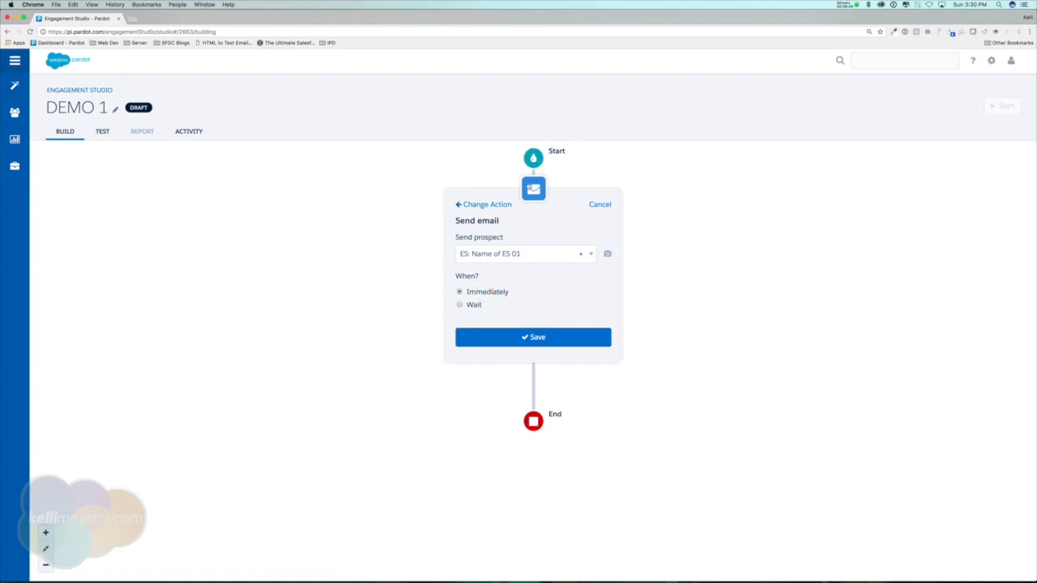
left_click(538, 342)
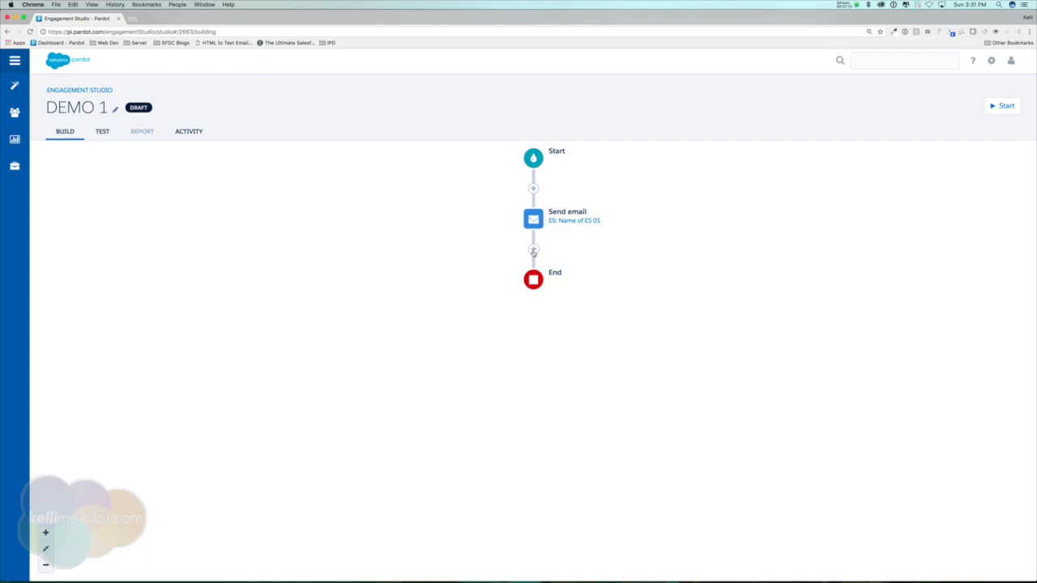
Add an Email Open trigger after the Send email step for ES: Name of ES 01, evaluated up to 5 days.
left_click(533, 251)
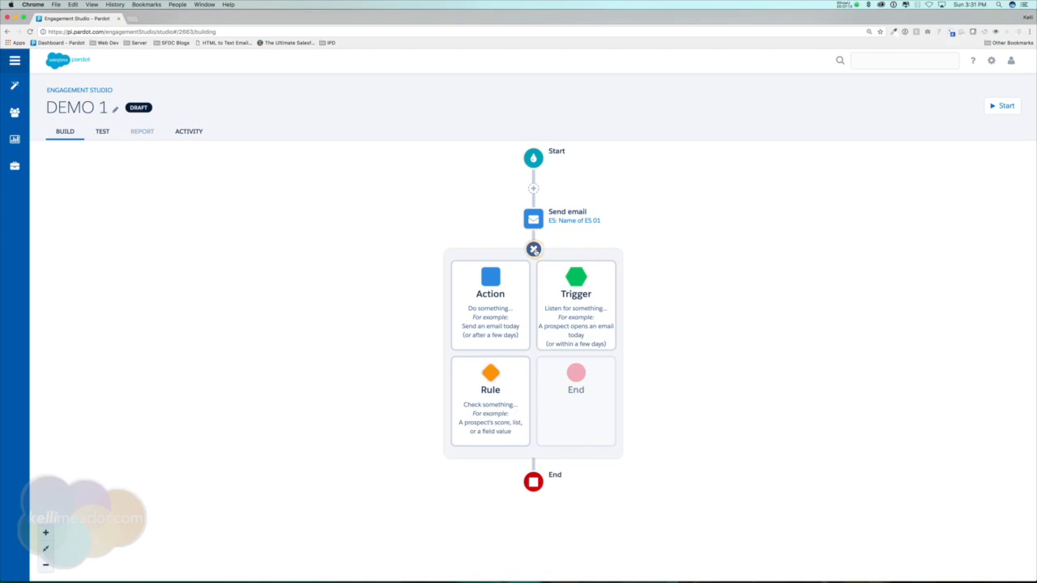
left_click(586, 290)
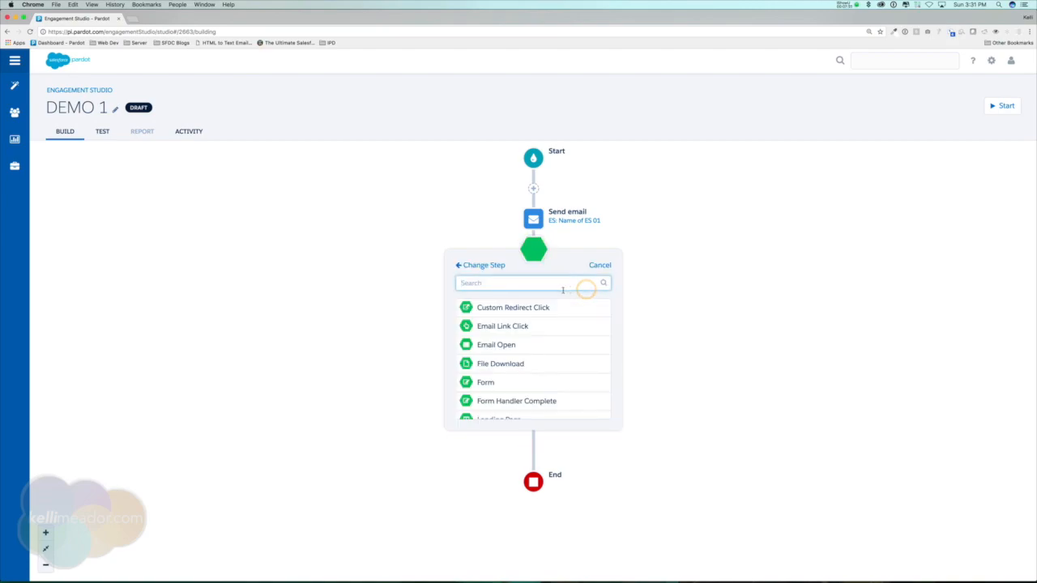
left_click(488, 350)
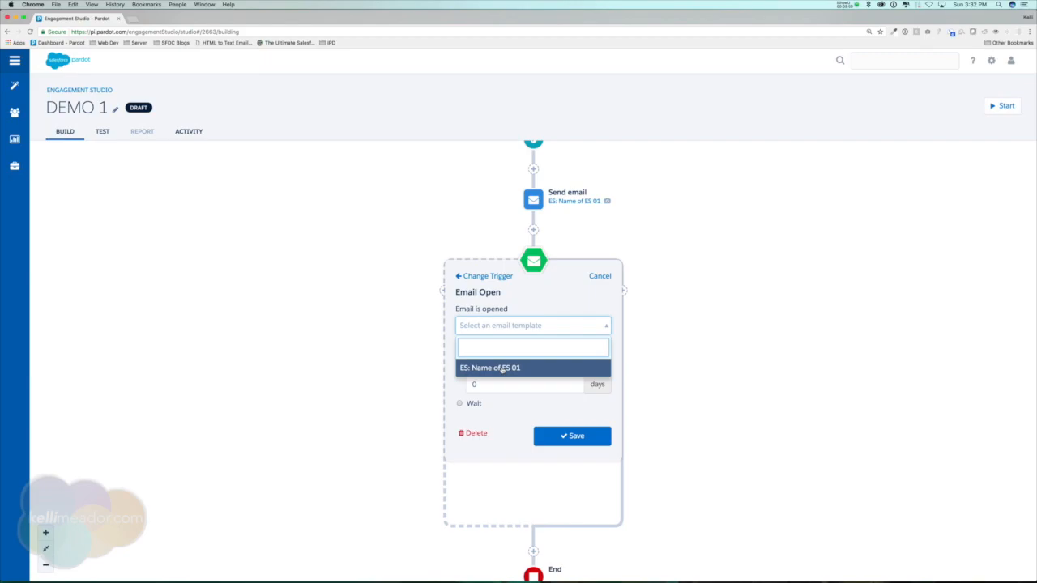
left_click(501, 365)
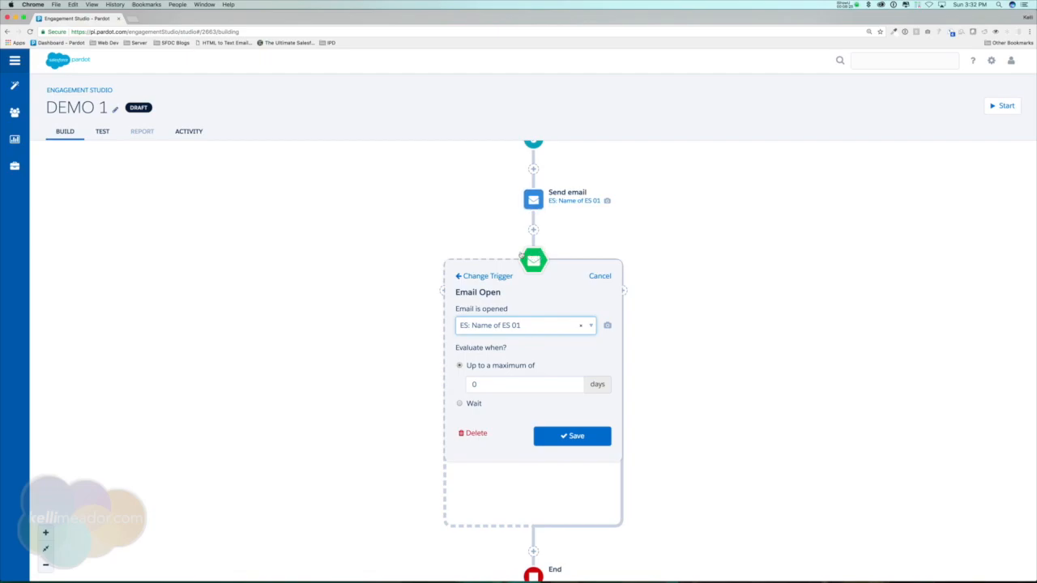
left_click(468, 384)
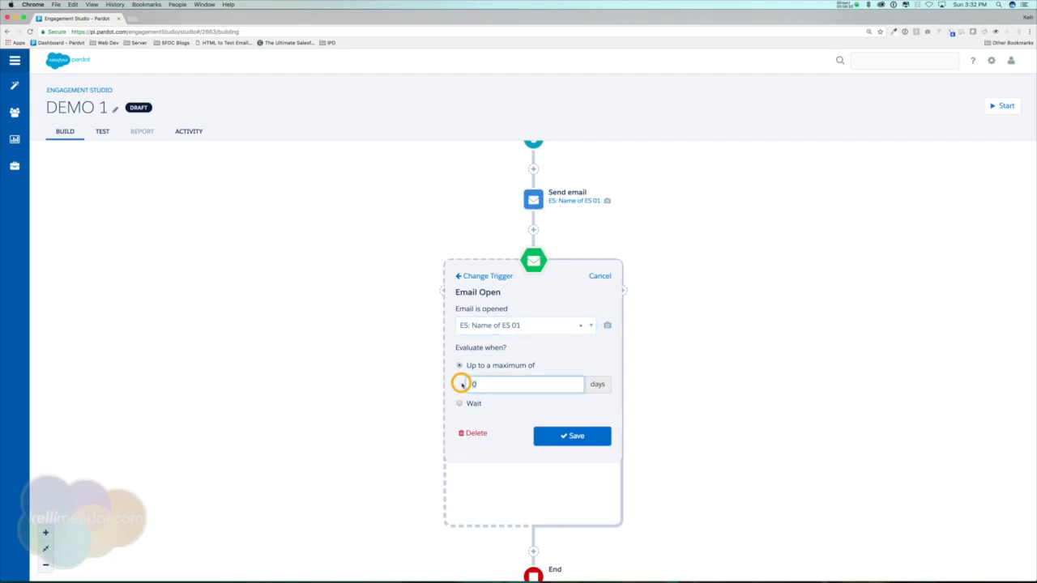
type("5")
left_click(556, 434)
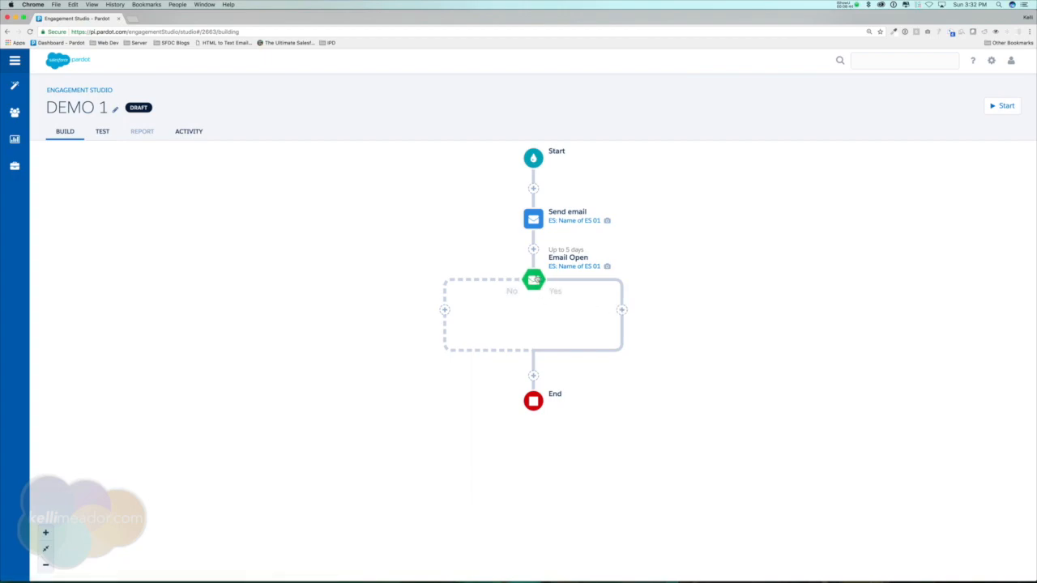
Change the Email Open trigger's evaluation to Wait 5 days and save it.
left_click(534, 277)
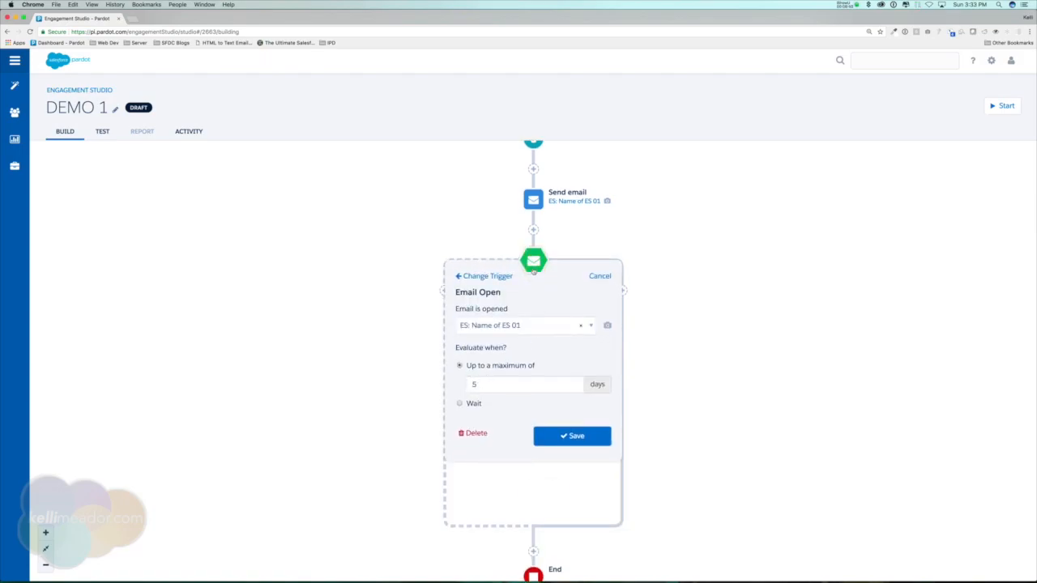
left_click(534, 274)
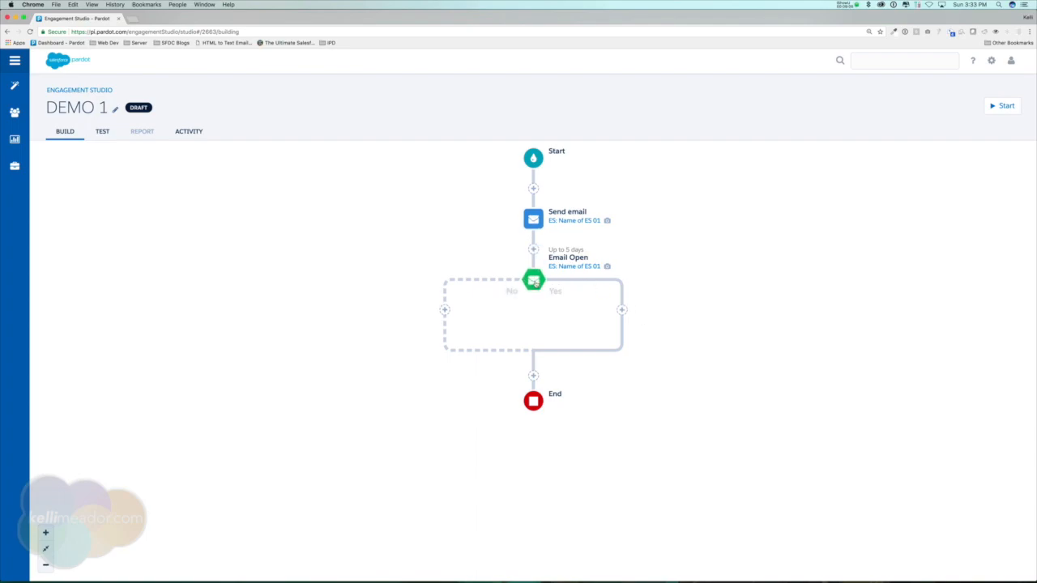
left_click(588, 251)
left_click(534, 280)
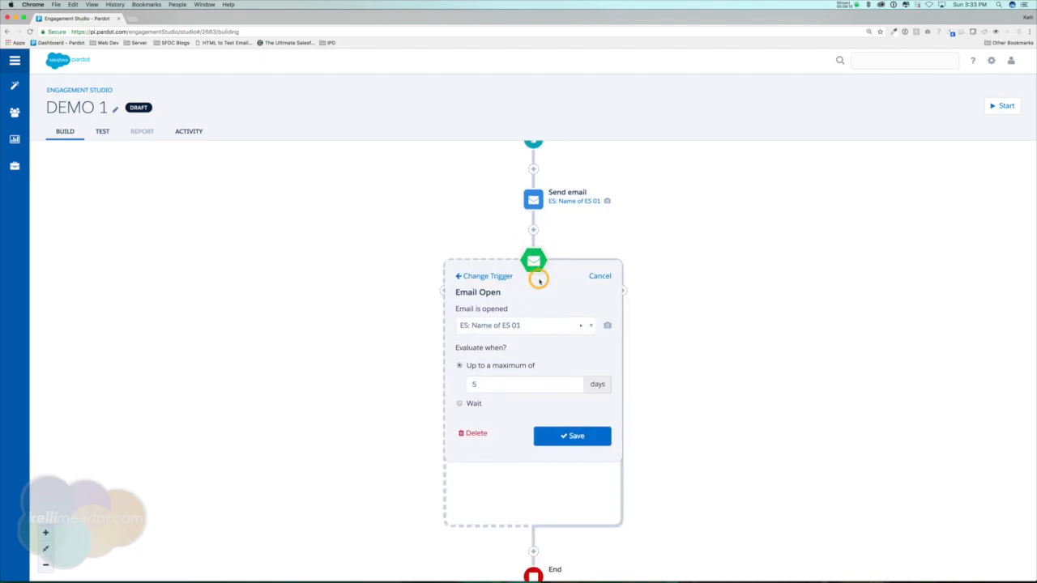
left_click(461, 404)
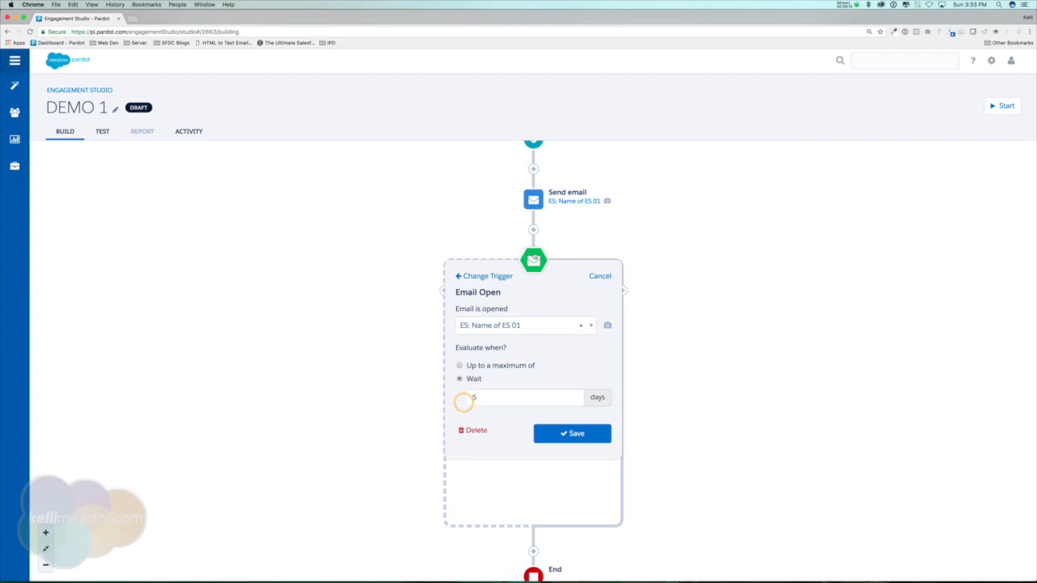
left_click(573, 433)
left_click(581, 435)
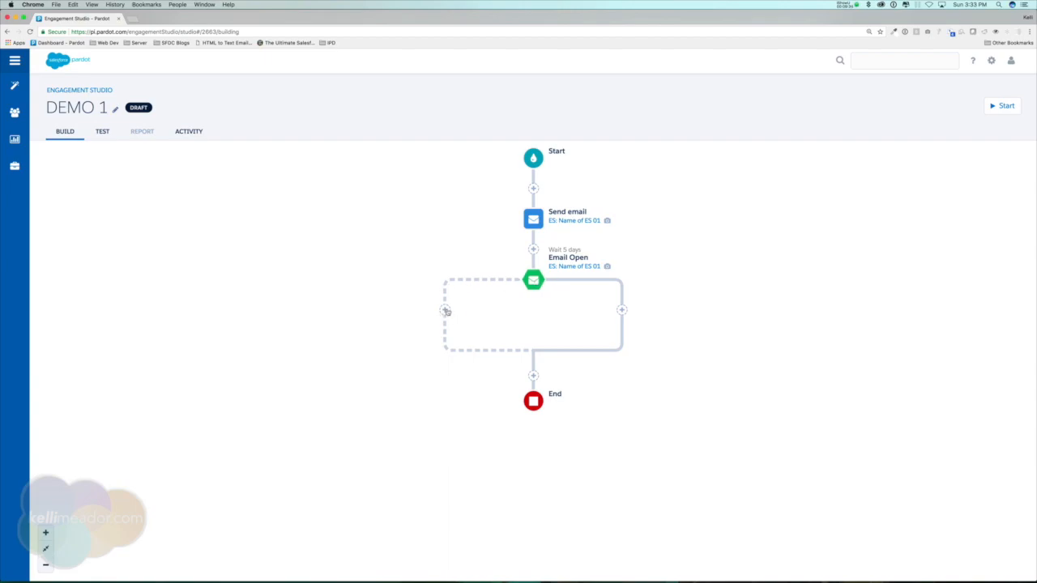
Add a Send email action on the trigger's No branch using template ES: Name of ES 02, sent immediately.
left_click(445, 311)
left_click(399, 289)
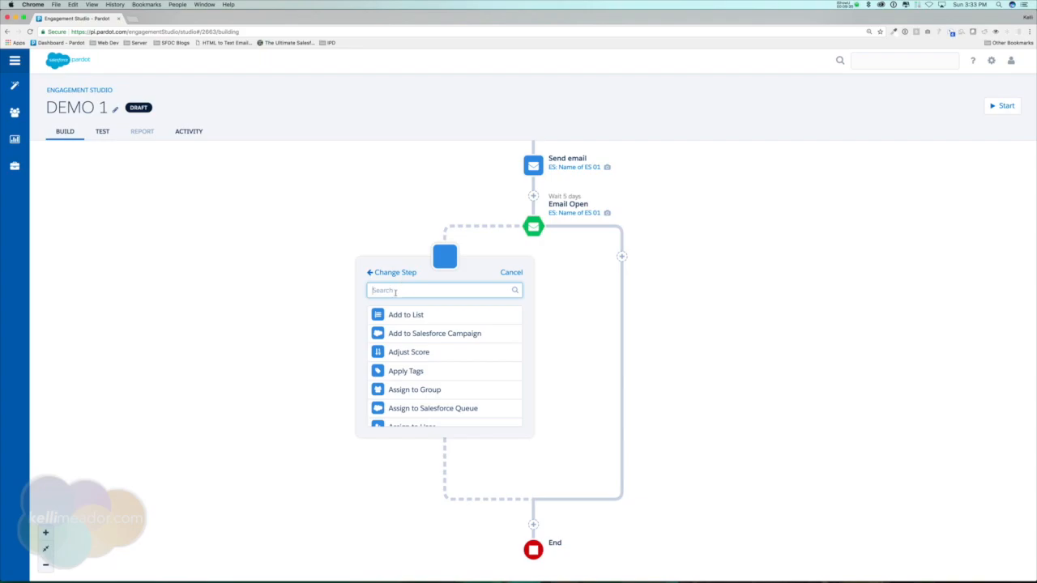
type("email")
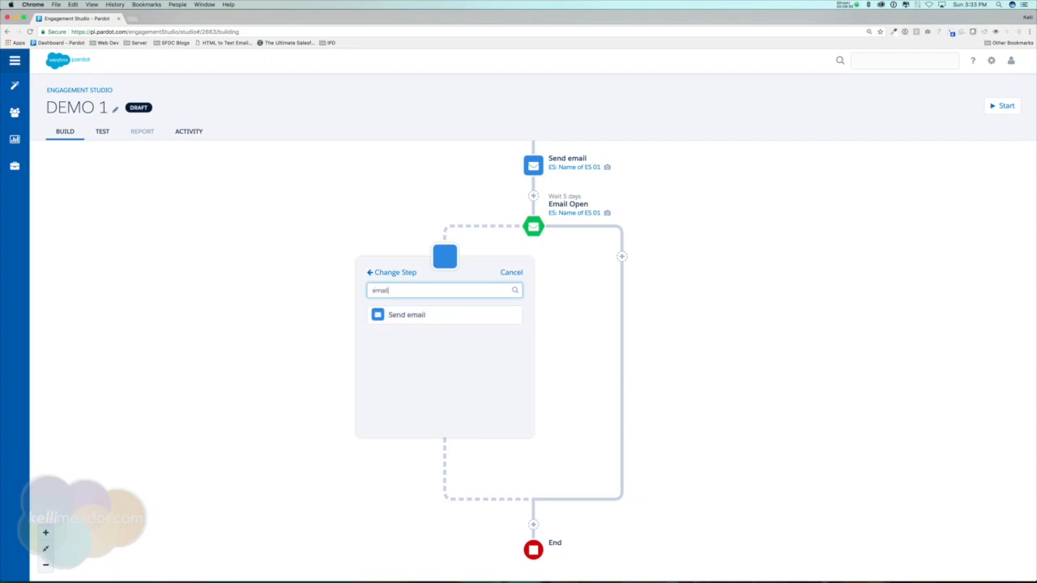
left_click(397, 313)
left_click(453, 322)
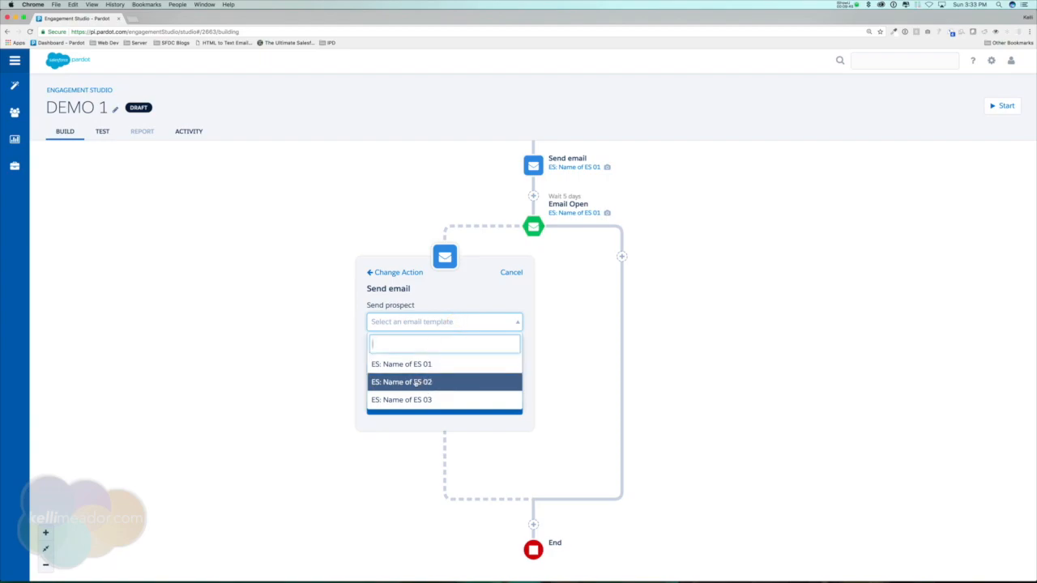
left_click(415, 381)
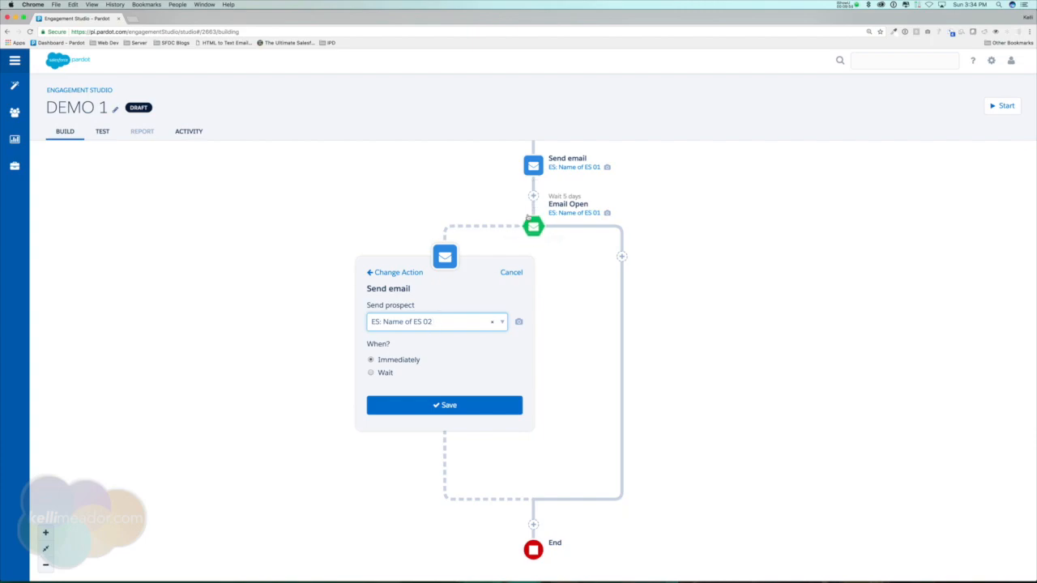
left_click(444, 407)
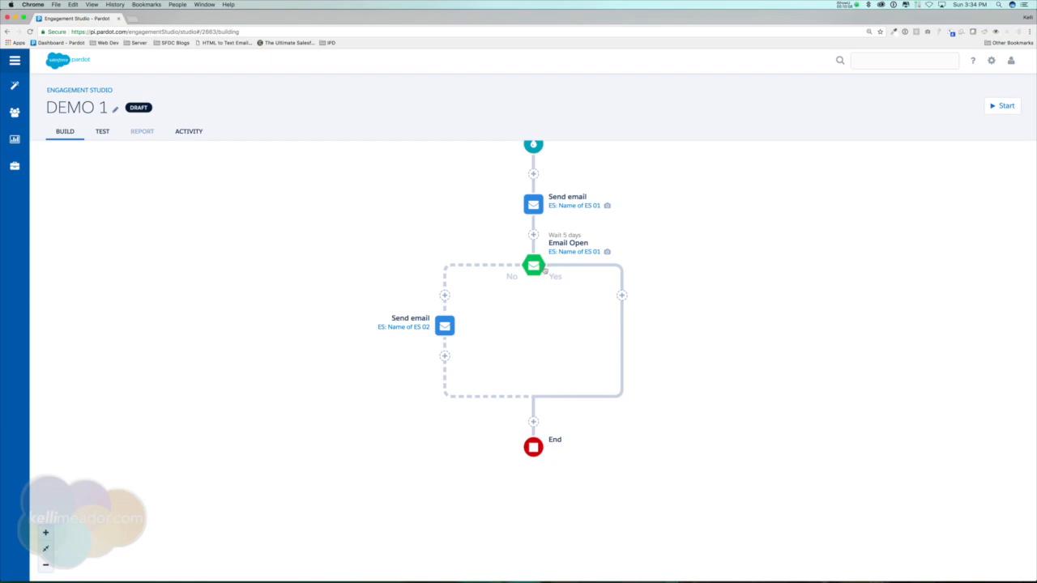
Add a Landing Page trigger on the Yes branch for the specific landing page Free Template and save it.
left_click(622, 297)
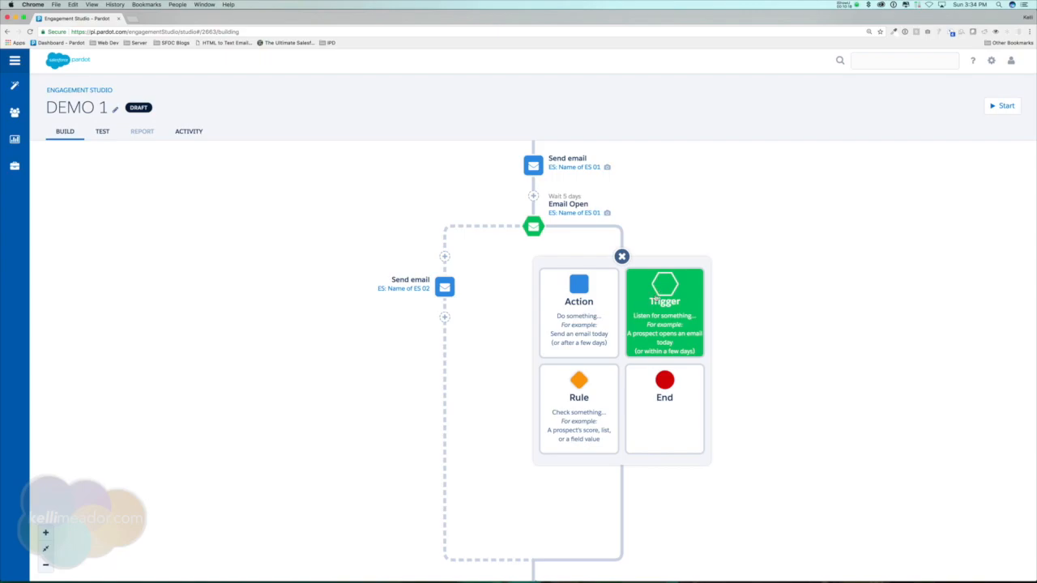
left_click(662, 295)
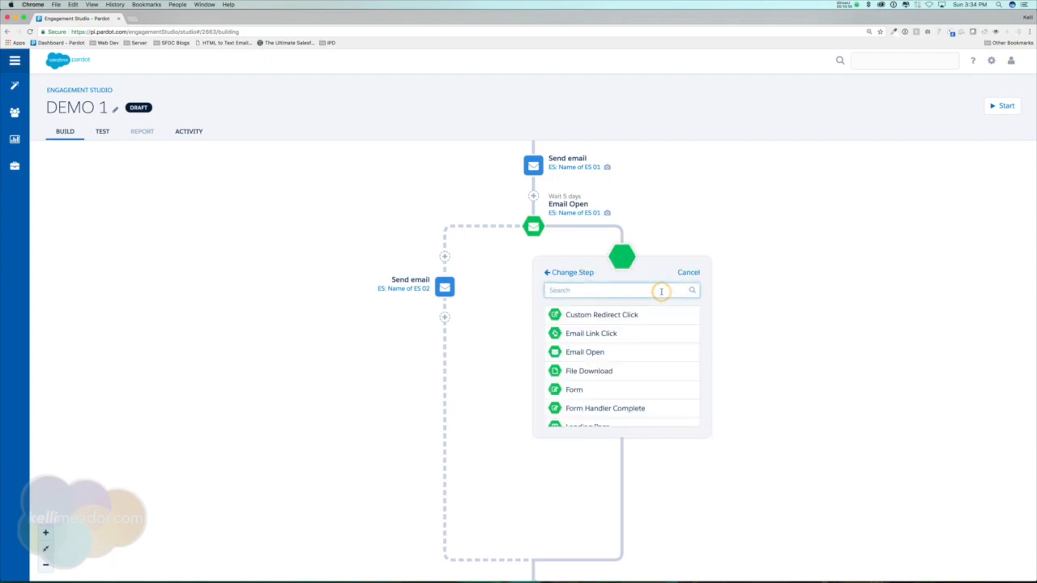
scroll(657, 330, "down", 2)
left_click(597, 418)
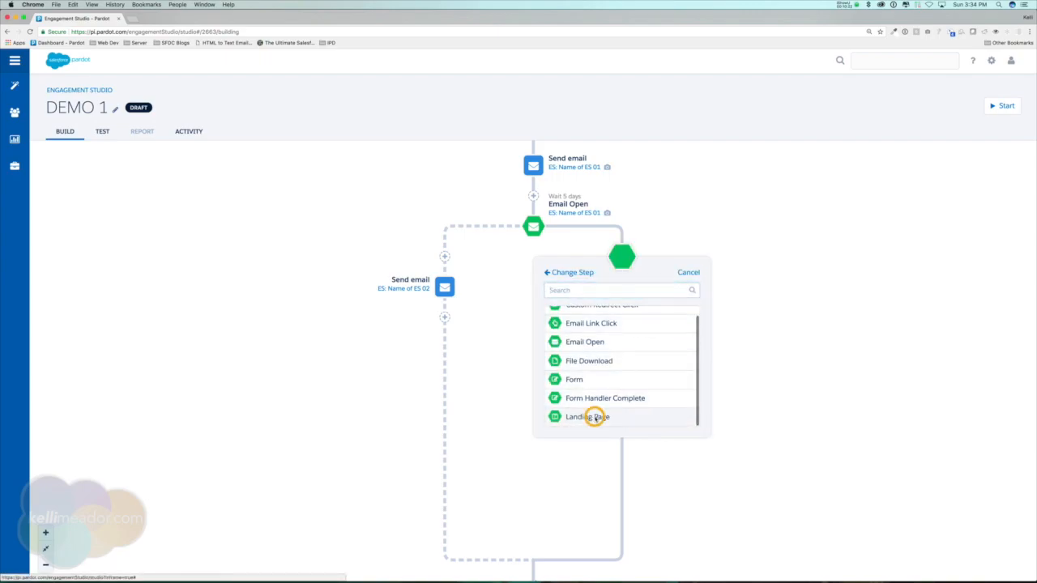
left_click(633, 322)
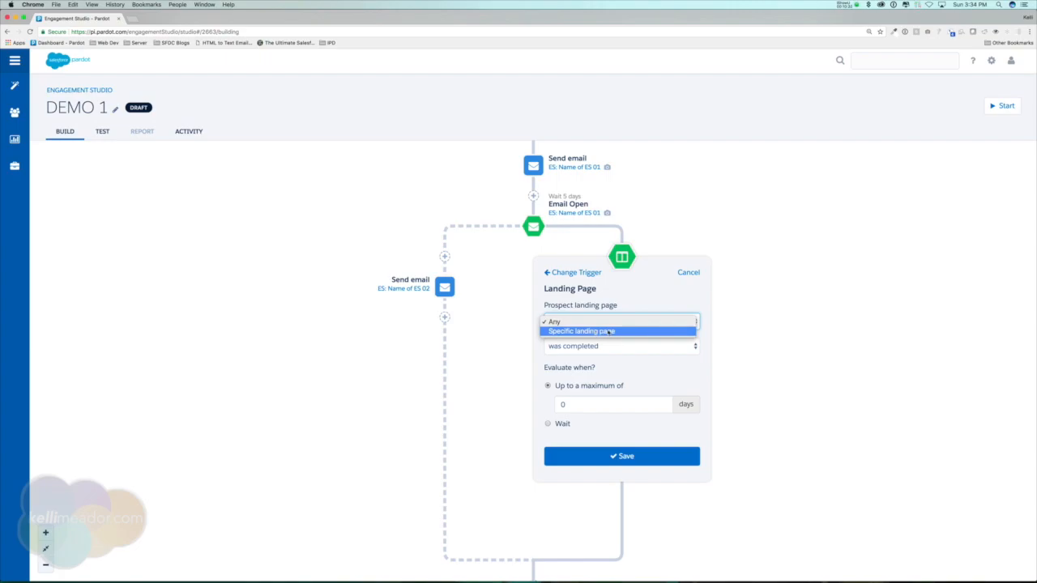
left_click(609, 332)
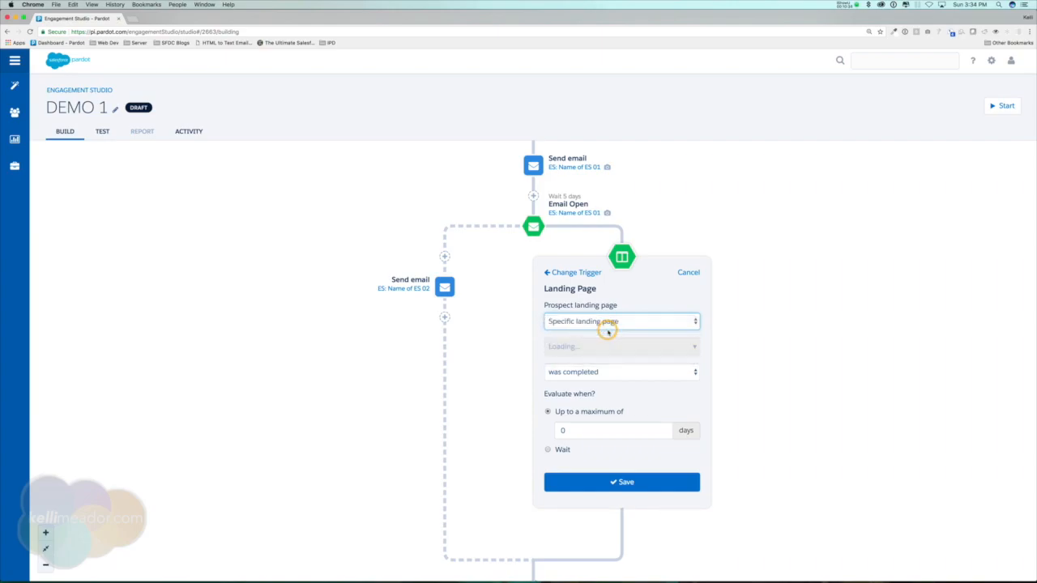
left_click(640, 346)
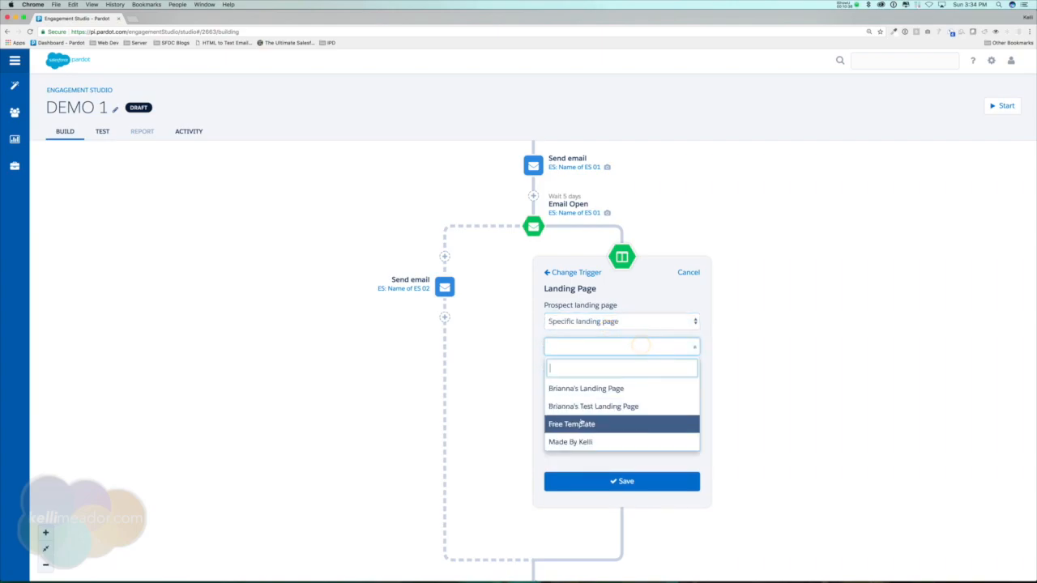
left_click(576, 425)
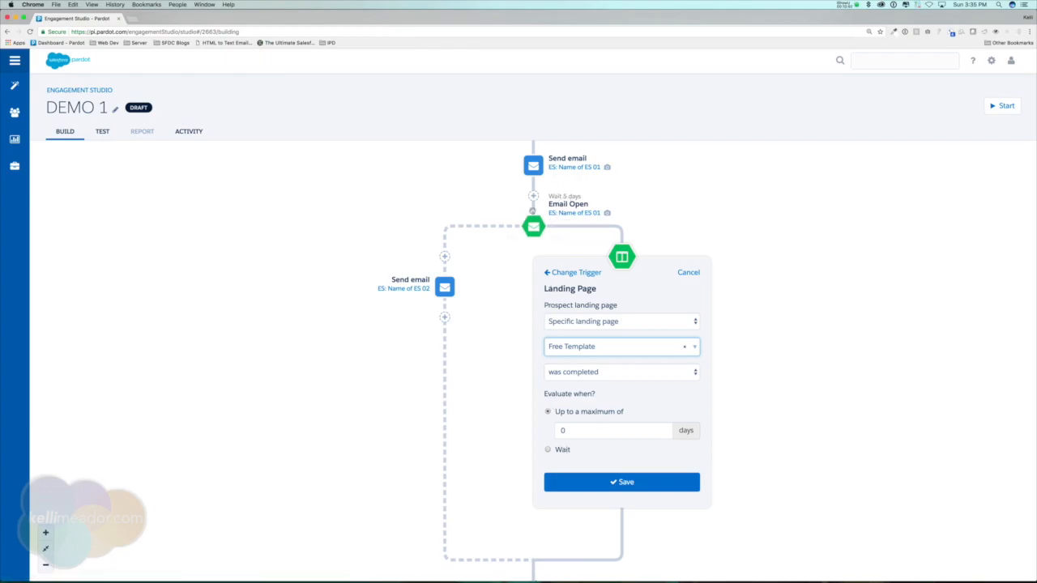
left_click(622, 481)
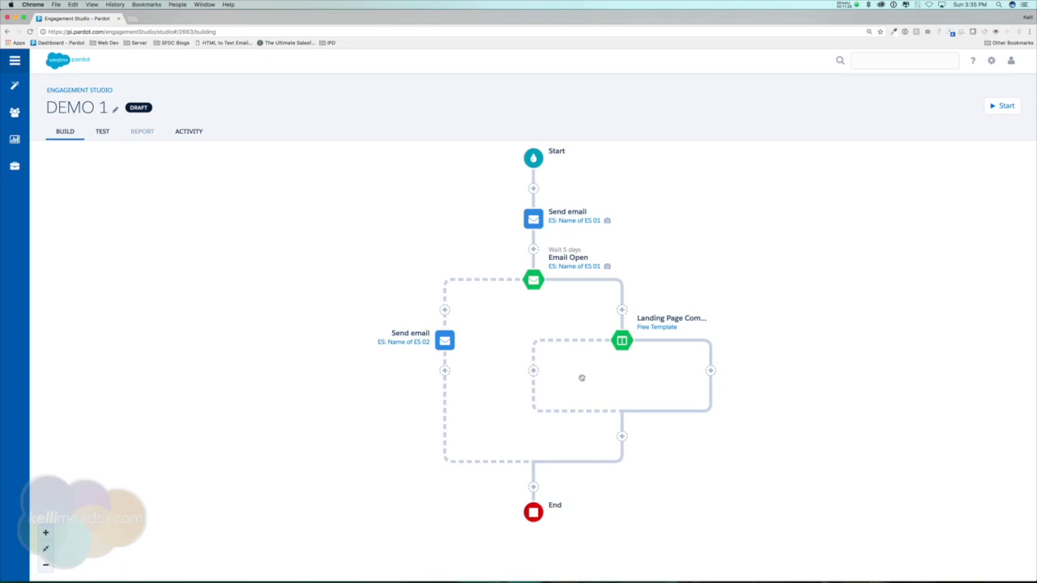
Add a Send email action on the Landing Page trigger's No branch using template ES: Name of ES 02, sent immediately.
scroll(581, 374, "down", 1)
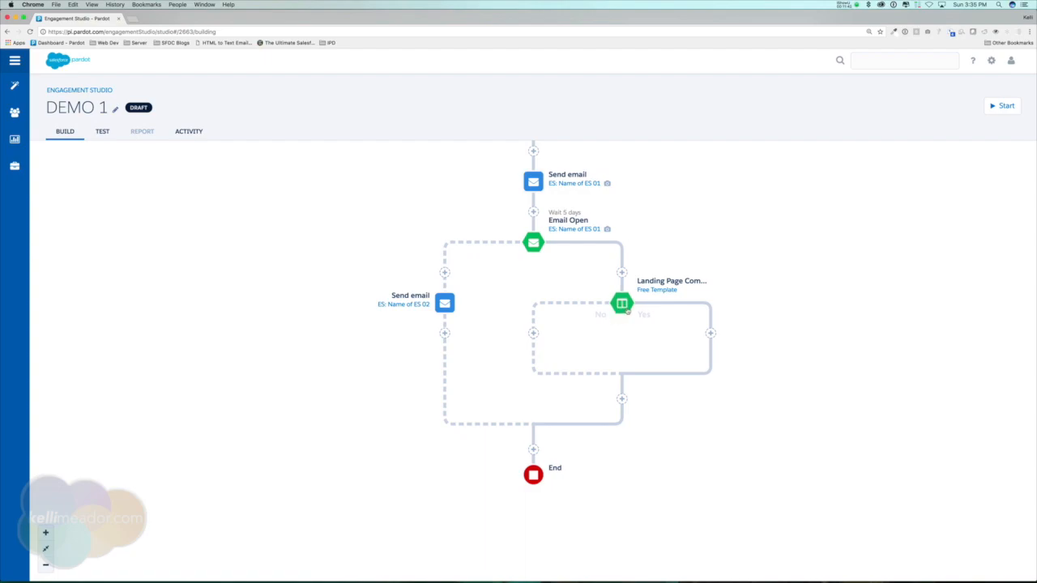
left_click(532, 333)
left_click(490, 296)
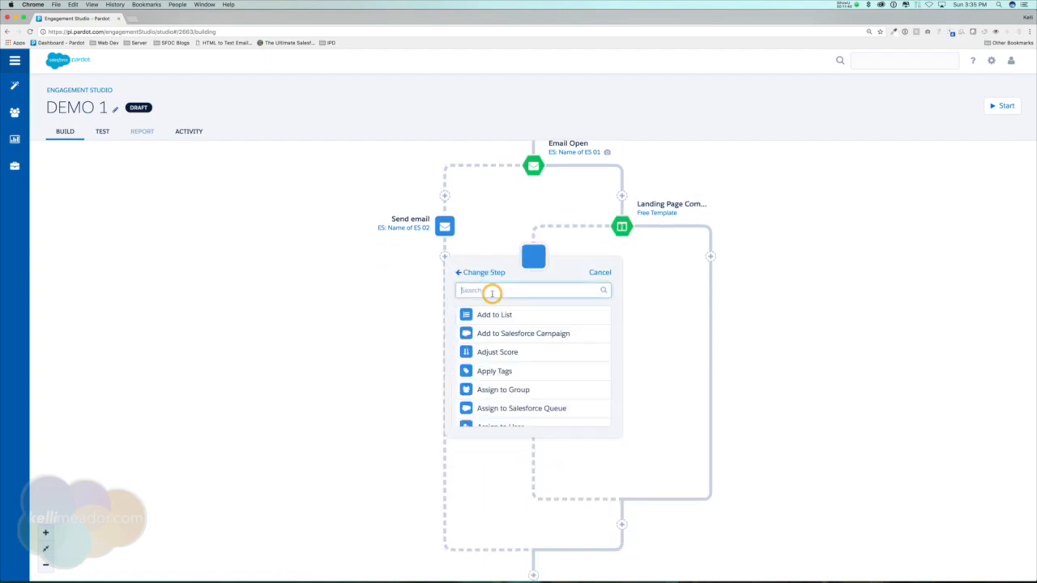
scroll(535, 373, "down", 5)
left_click(500, 416)
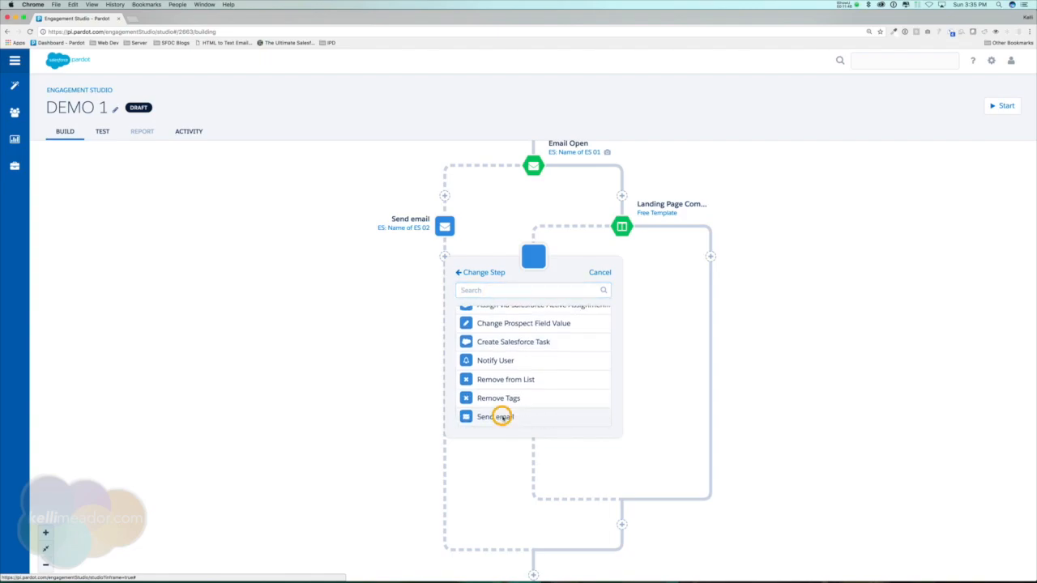
left_click(596, 321)
left_click(497, 382)
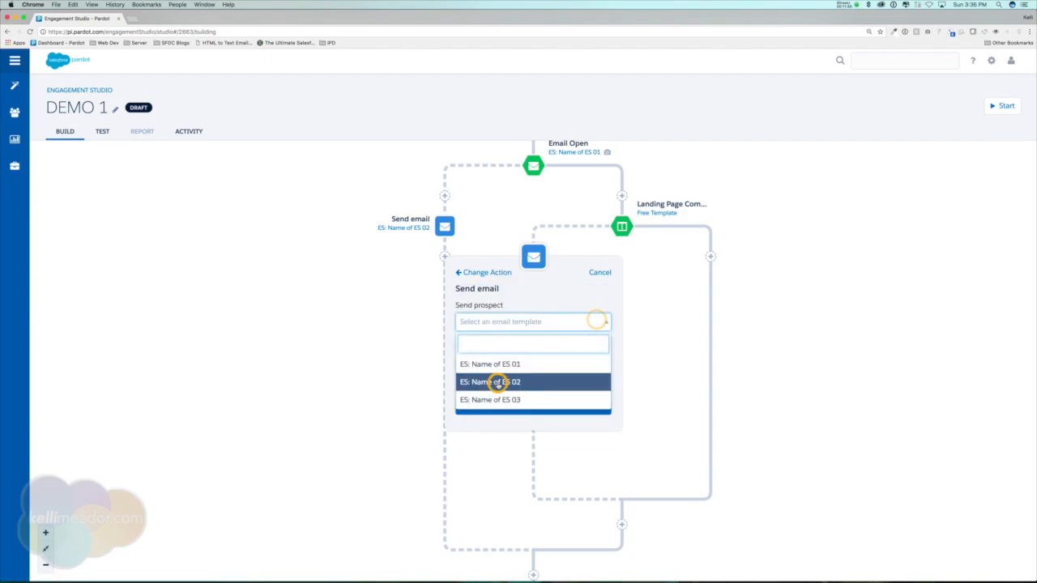
left_click(529, 404)
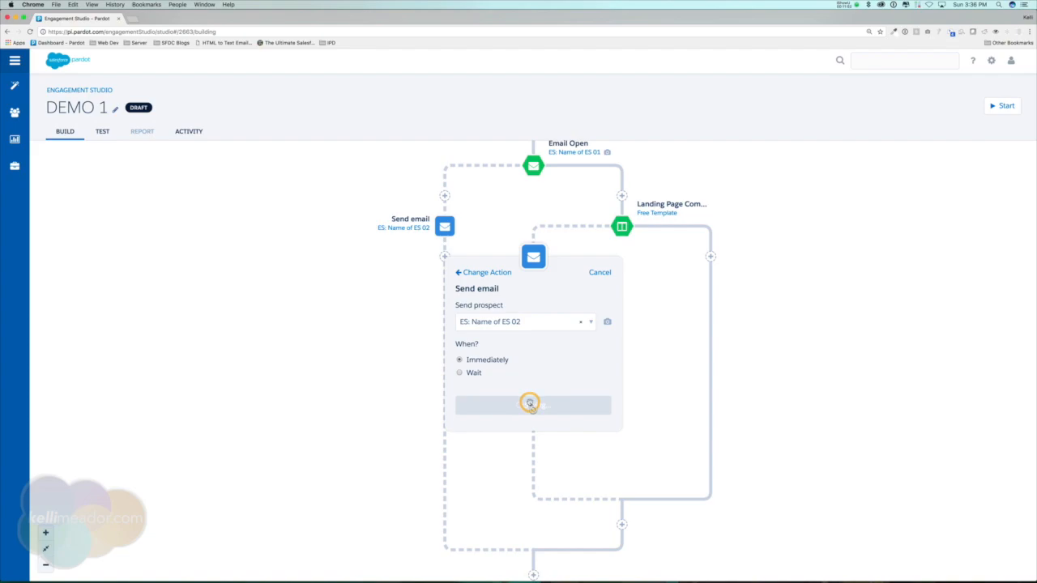
Add an End step on the Landing Page trigger's Yes branch.
scroll(630, 277, "up", 3)
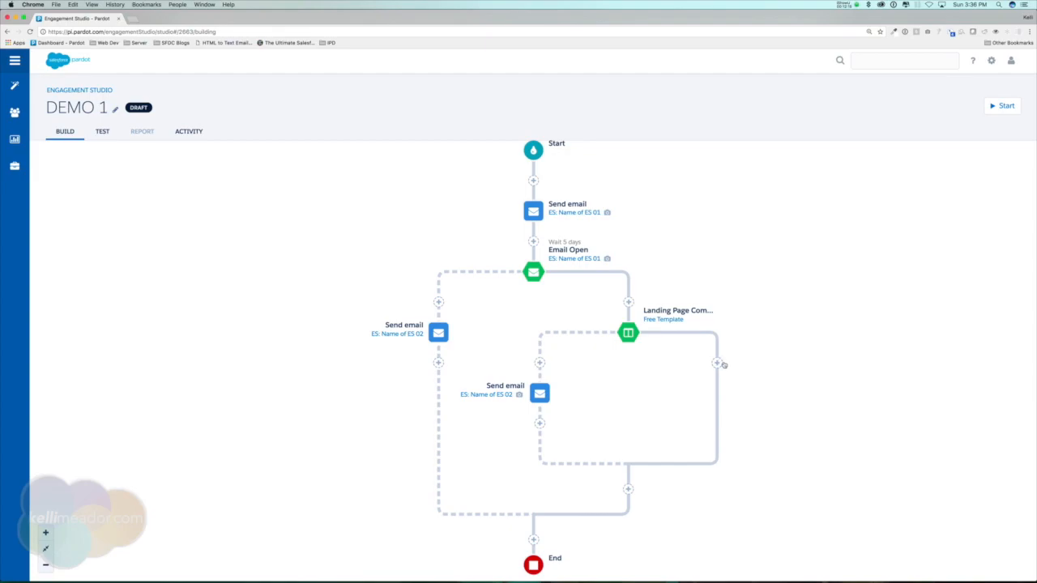
scroll(738, 361, "down", 2)
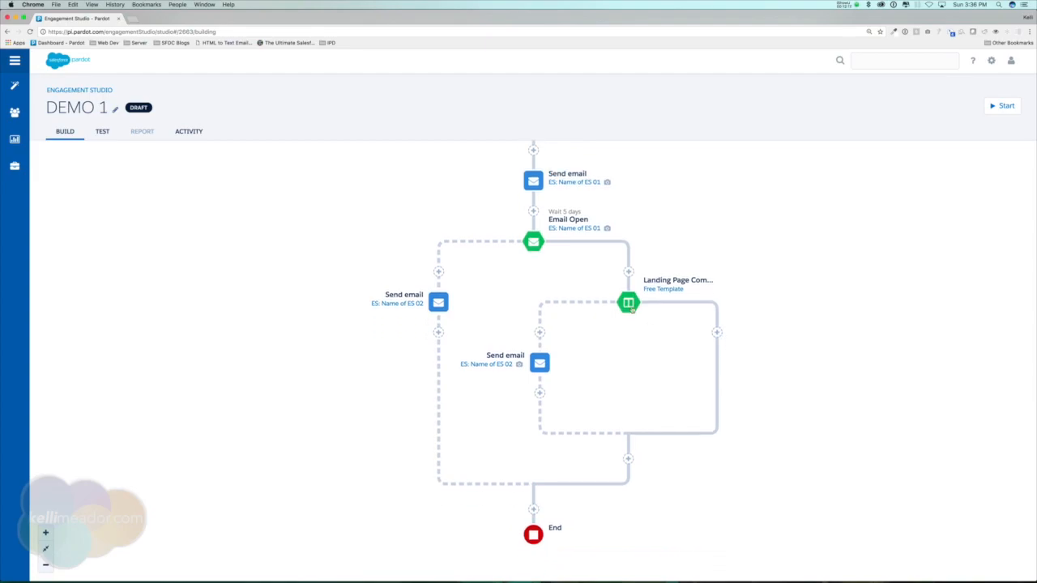
left_click(717, 333)
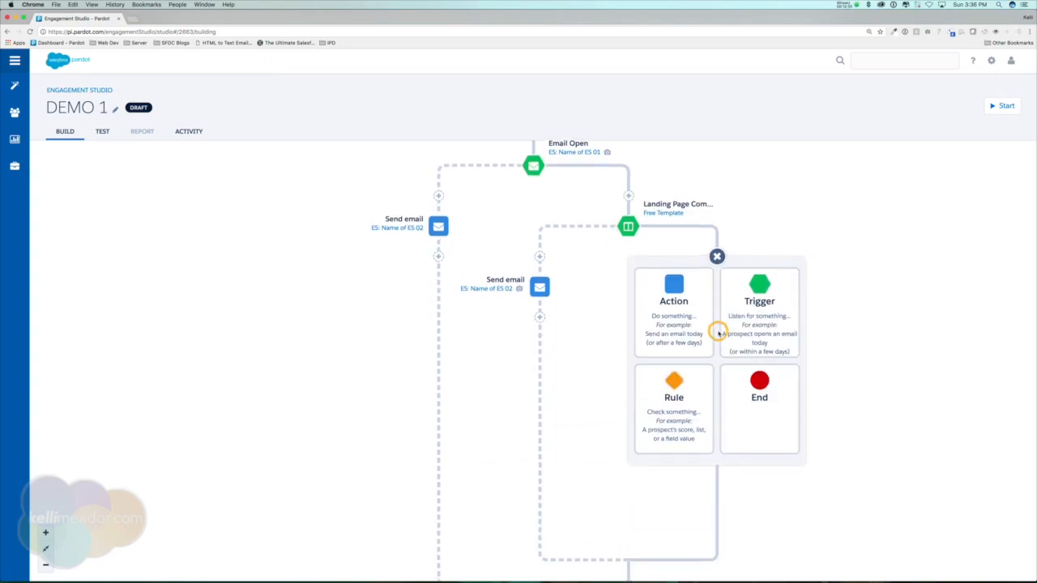
left_click(762, 387)
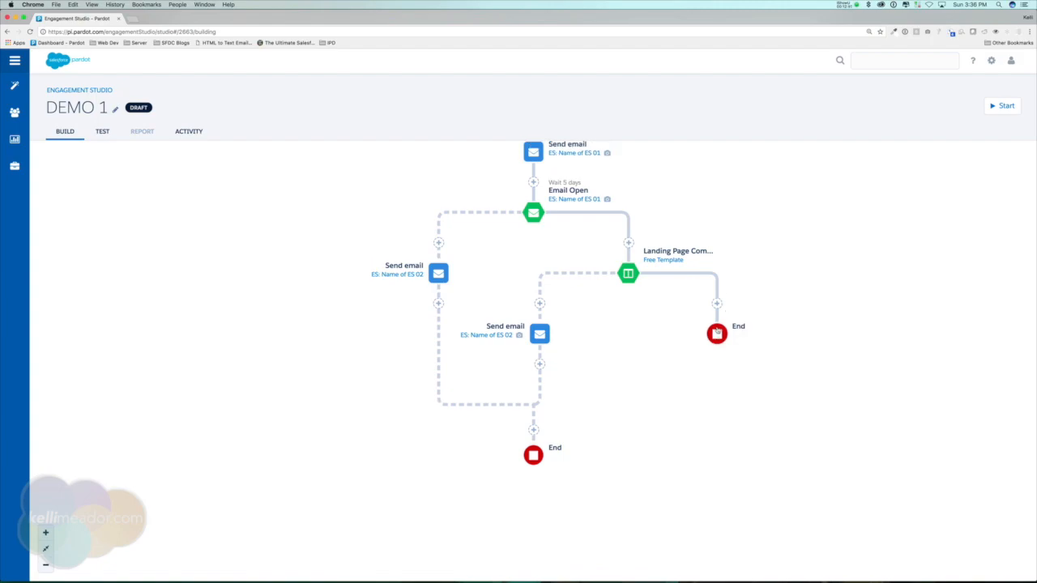
Delete the Yes branch's End step, reconnecting its path to the main program flow.
left_click(716, 335)
left_click(733, 371)
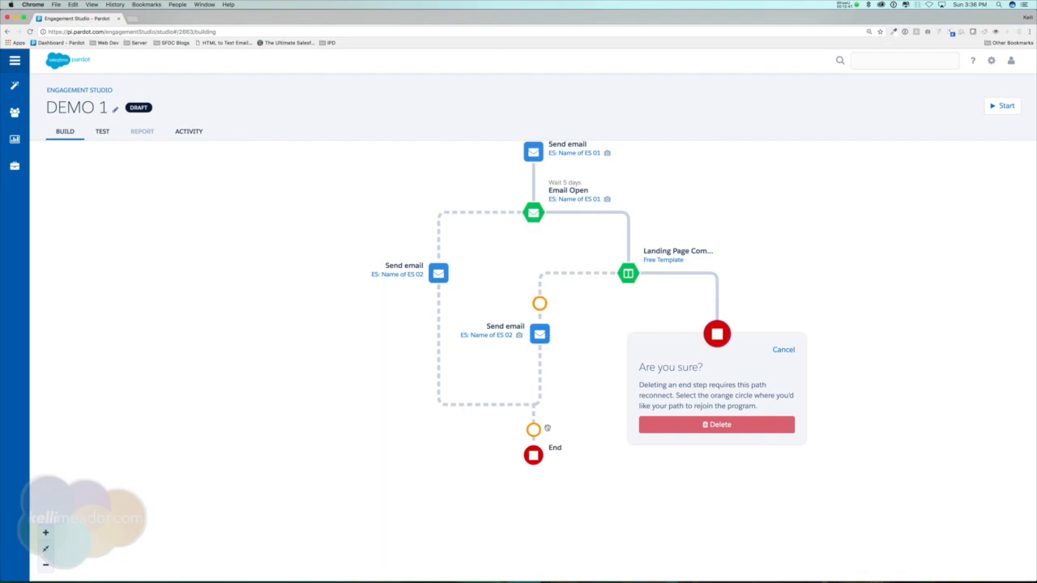
left_click(533, 429)
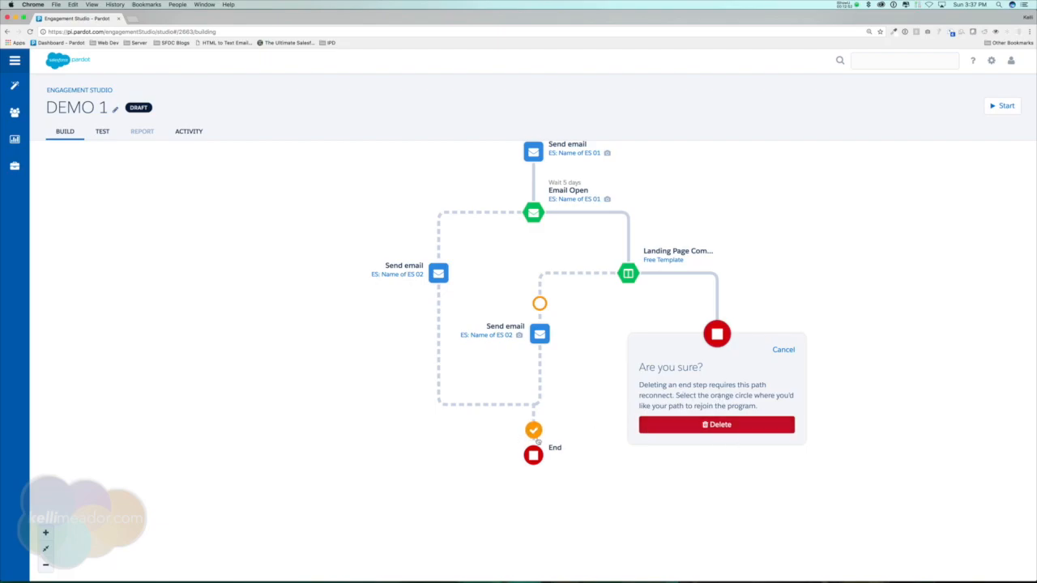
left_click(725, 428)
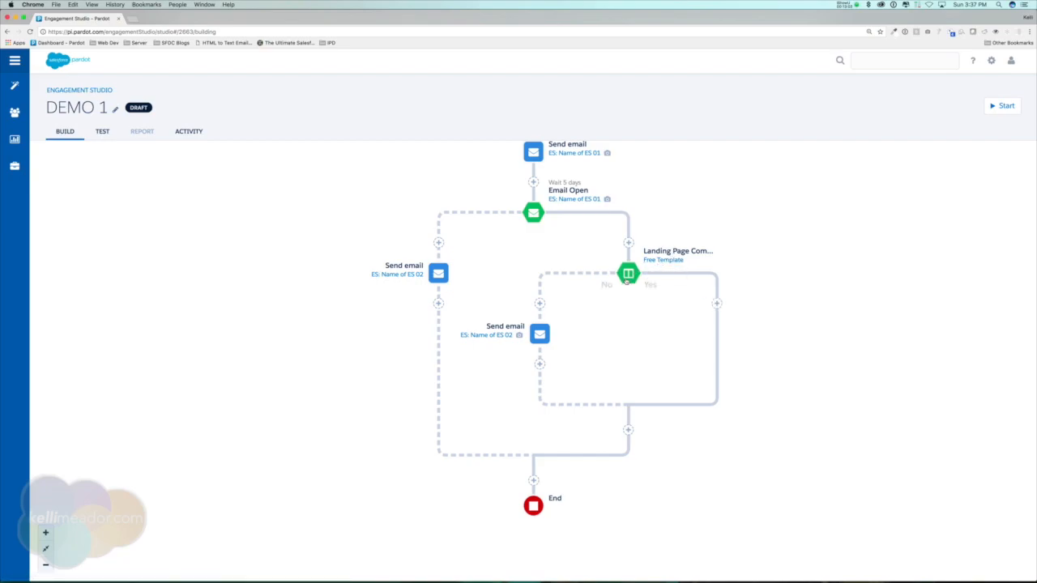
Add a Notify User action on the Landing Page trigger's Yes branch notifying the Assigned User immediately.
left_click(716, 302)
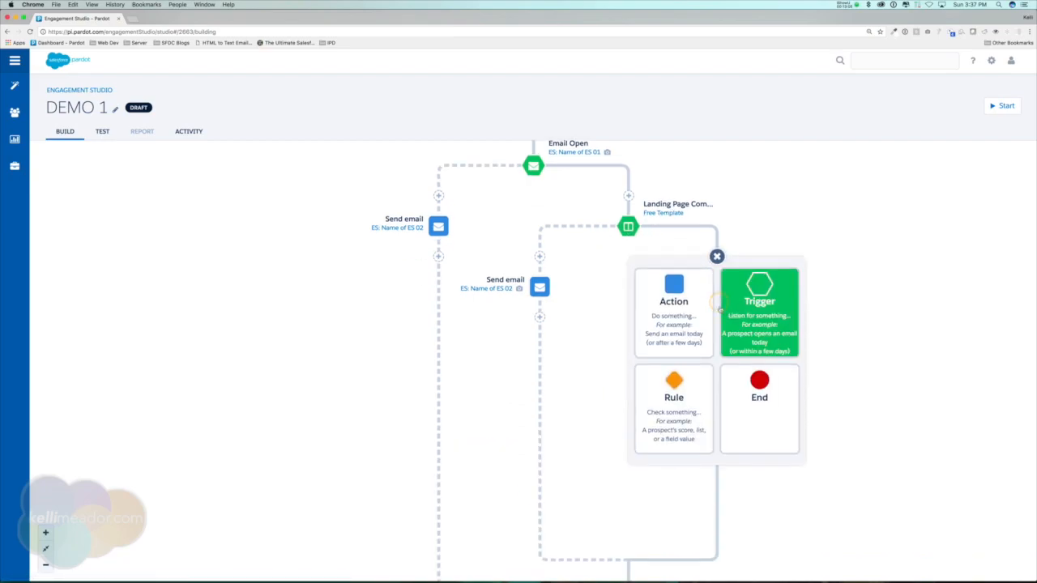
left_click(671, 285)
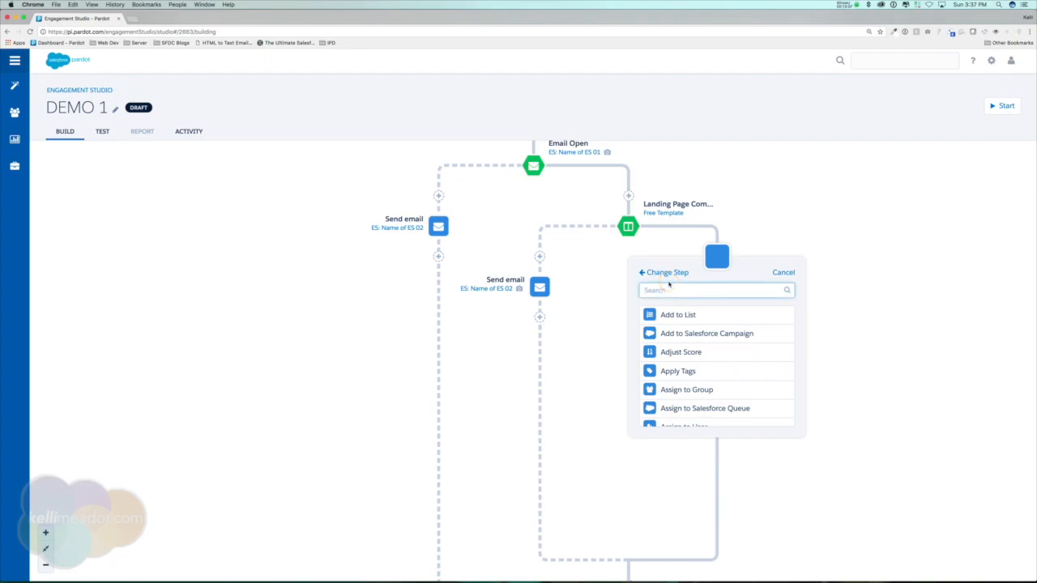
scroll(694, 341, "down", 5)
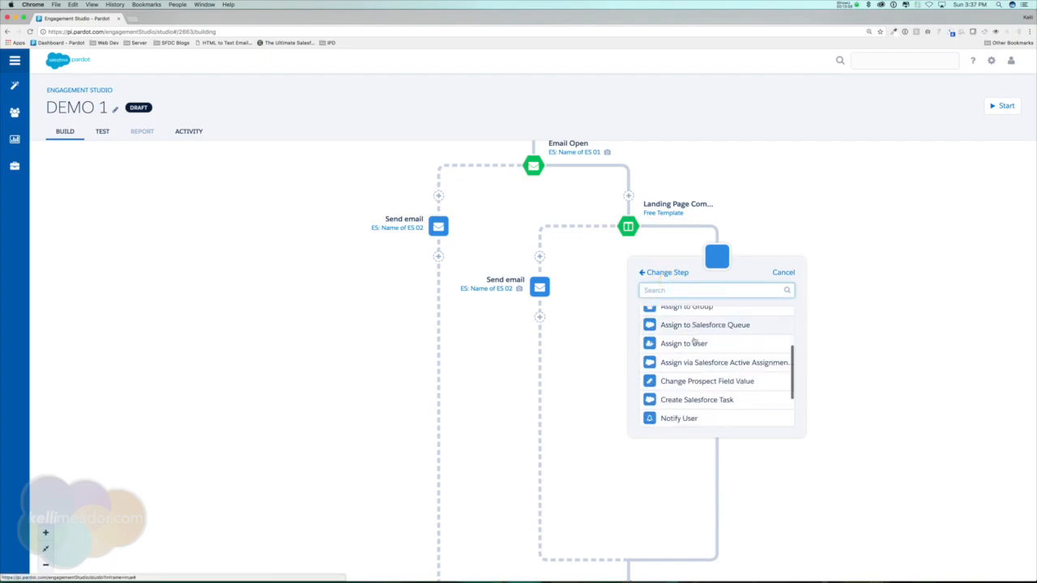
scroll(694, 341, "up", 3)
scroll(694, 356, "down", 4)
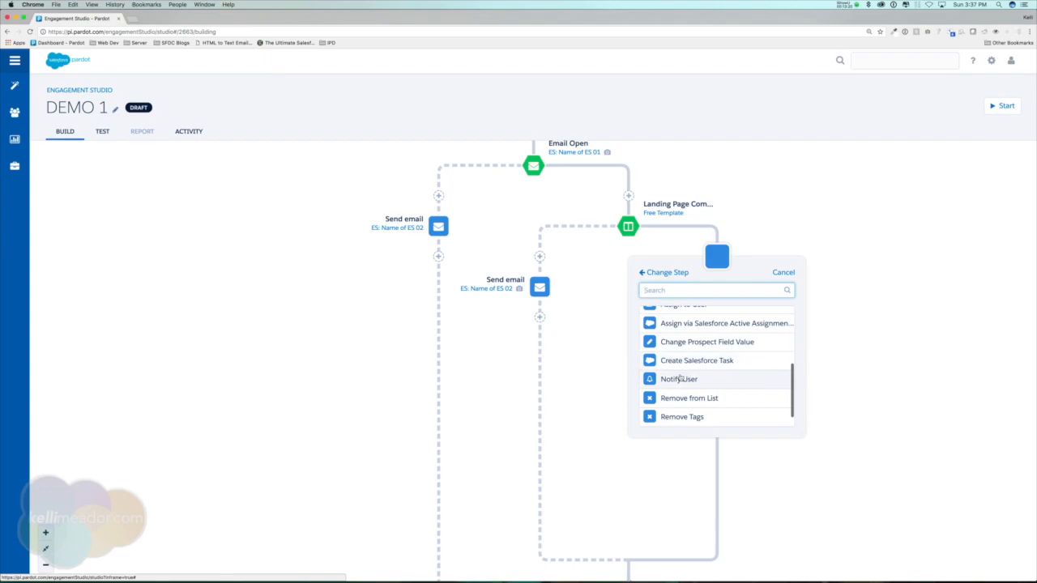
left_click(680, 376)
left_click(767, 321)
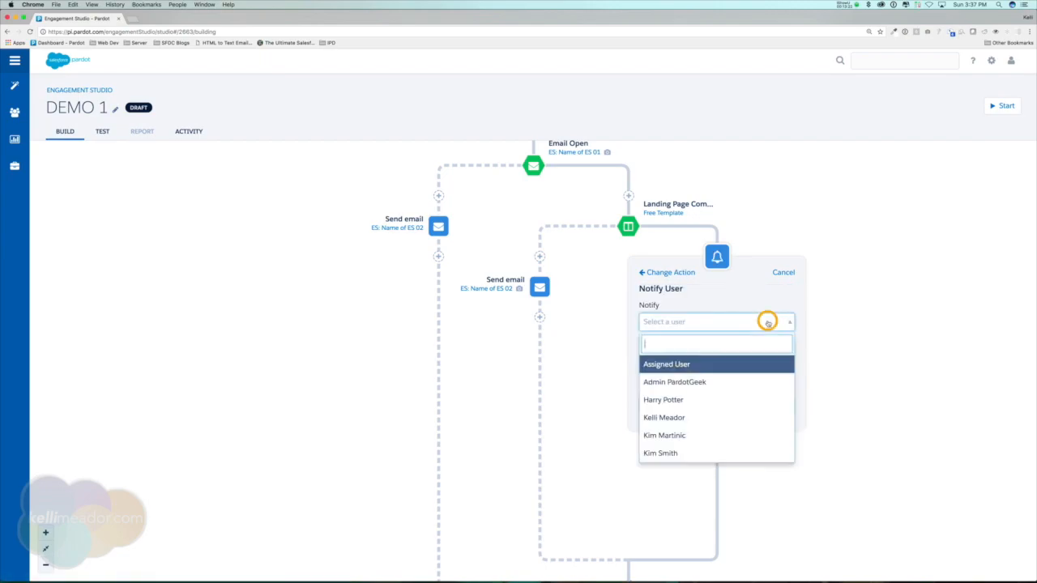
left_click(672, 364)
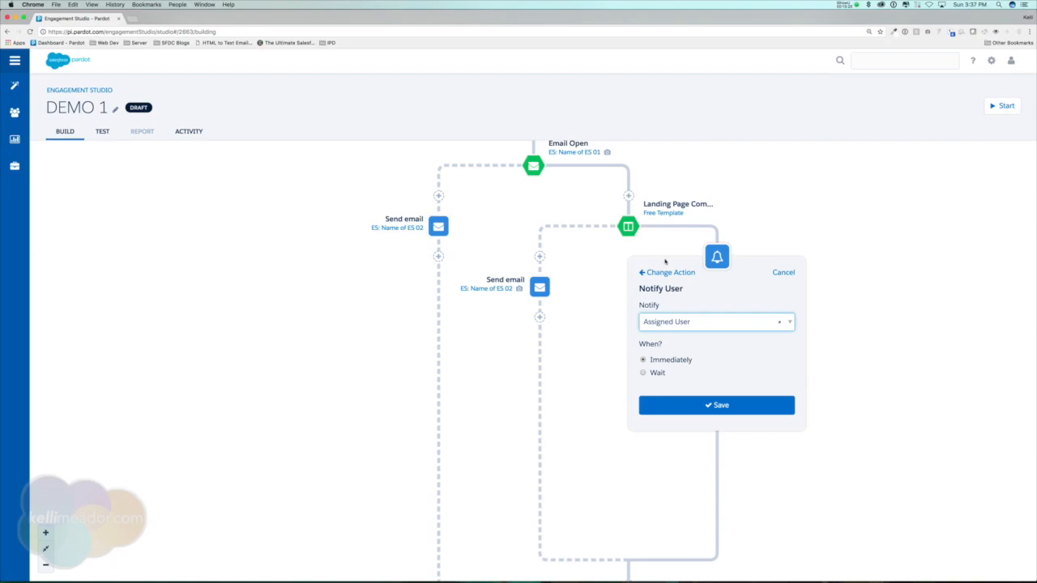
left_click(729, 405)
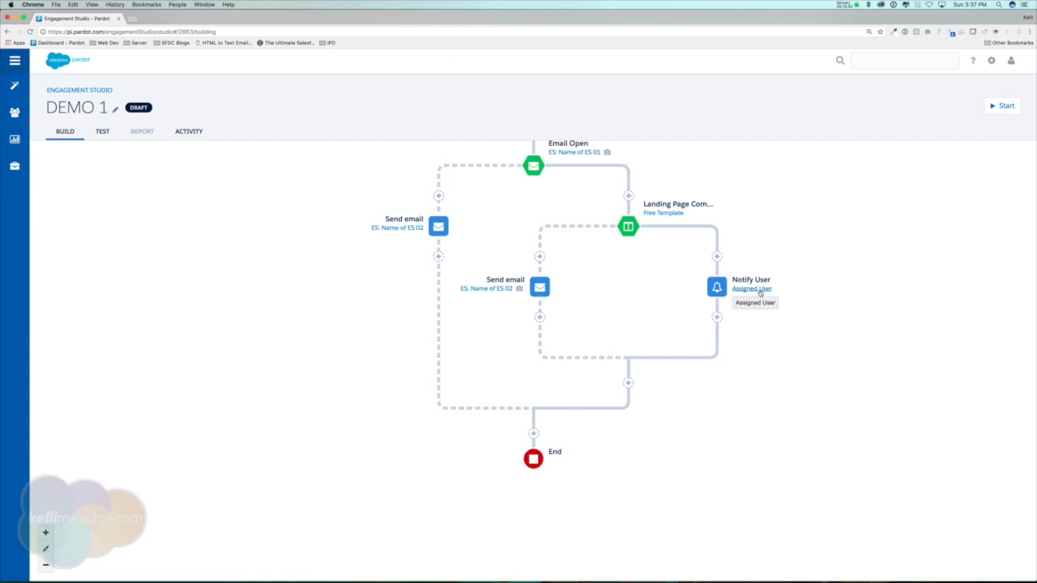
Add an Add to Salesforce Campaign action after Notify User for the International Electrical Engineers Association Trade Show campaign with status Responded.
left_click(717, 317)
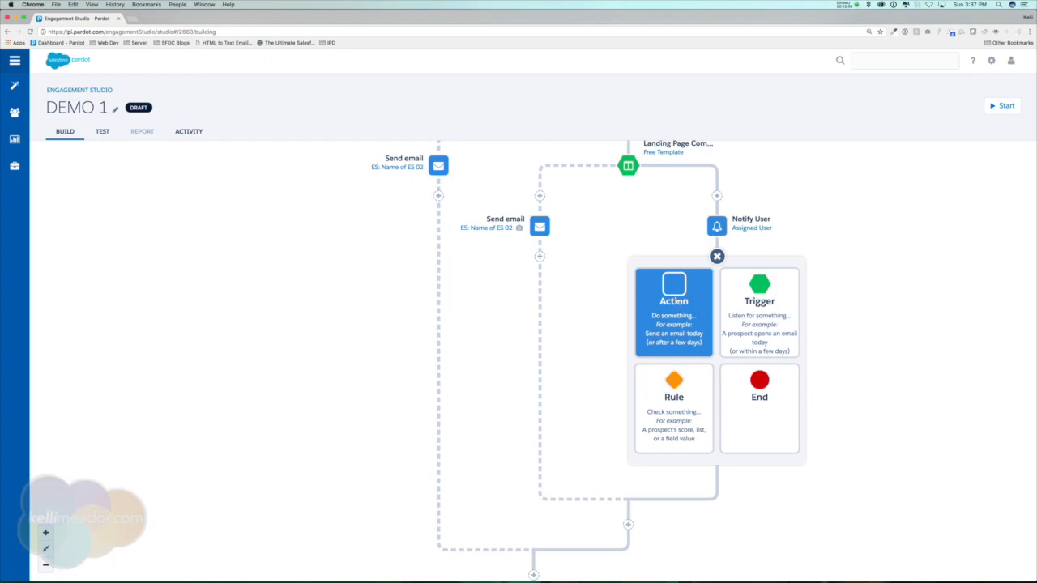
left_click(673, 301)
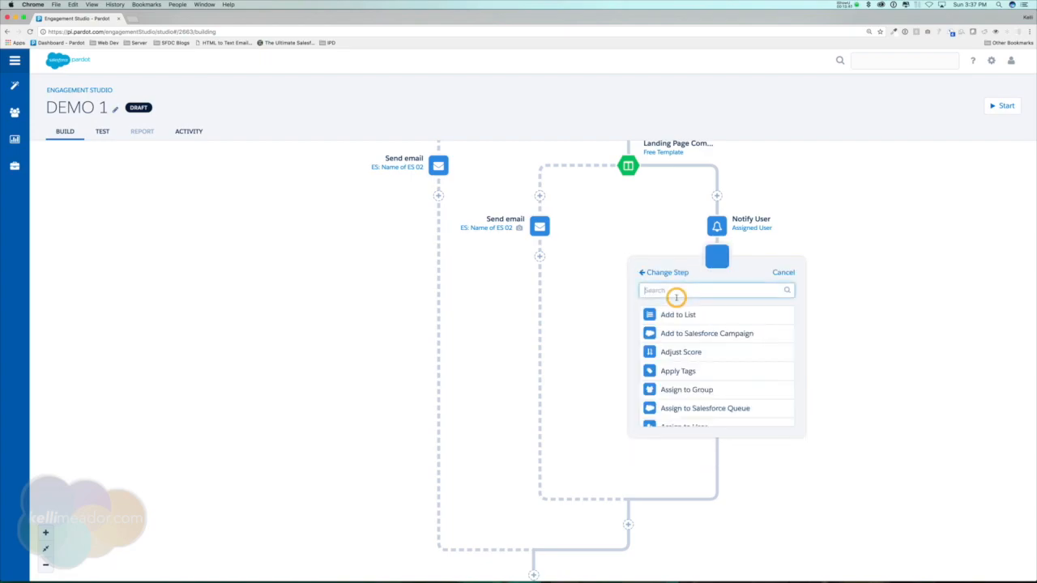
left_click(713, 333)
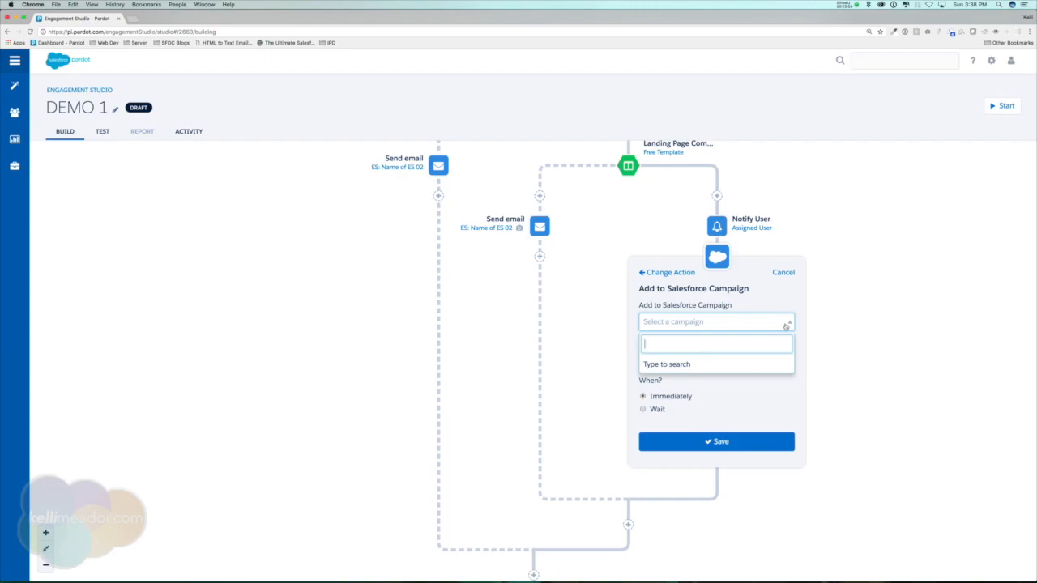
type("tra")
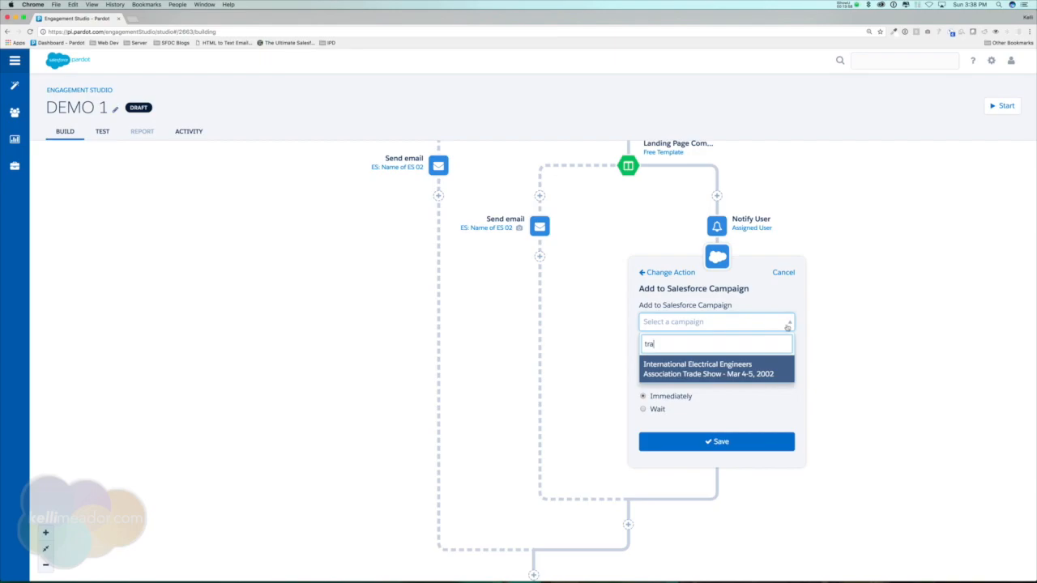
left_click(732, 367)
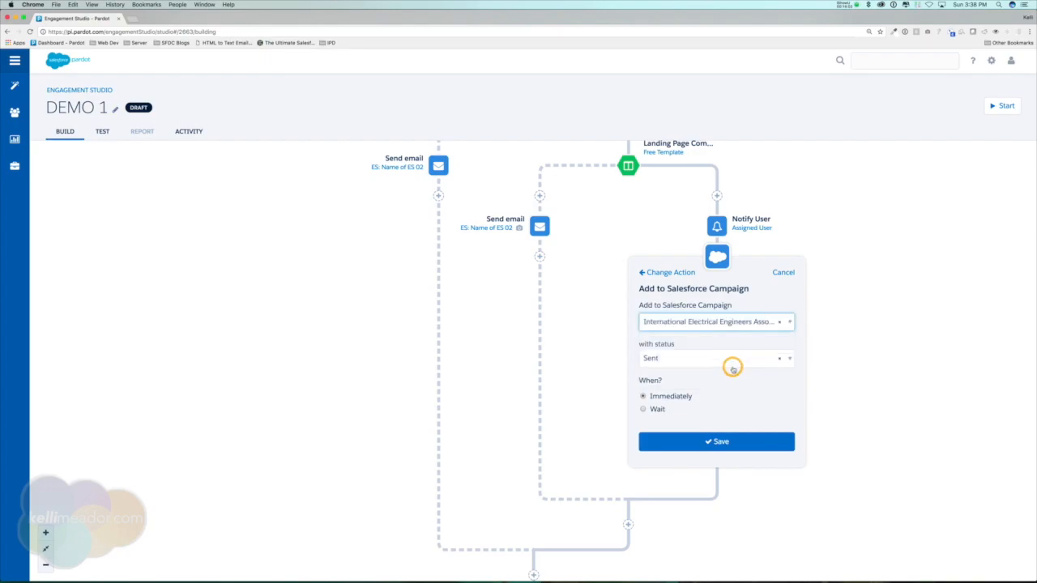
left_click(733, 359)
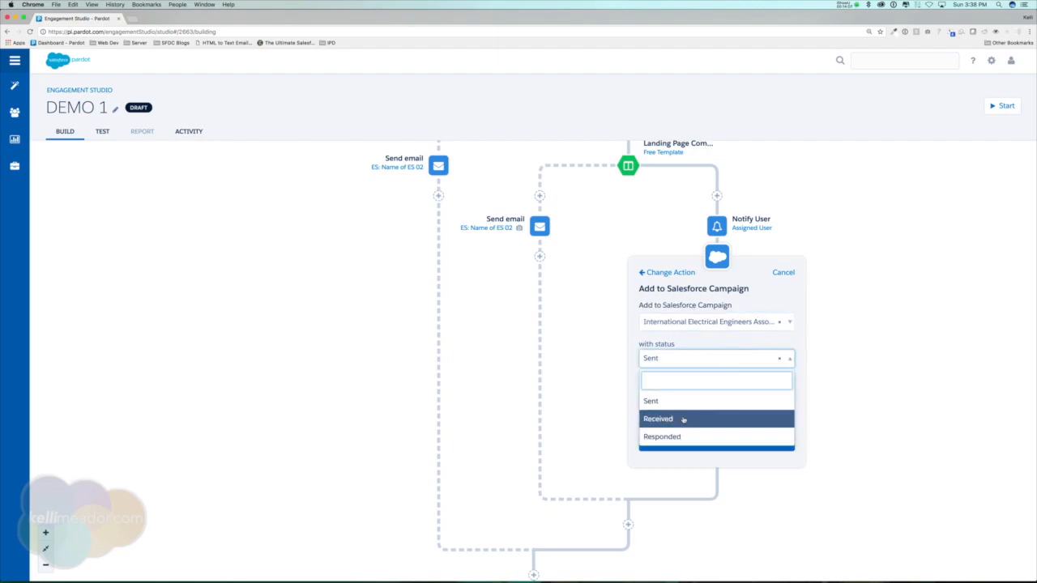
left_click(681, 436)
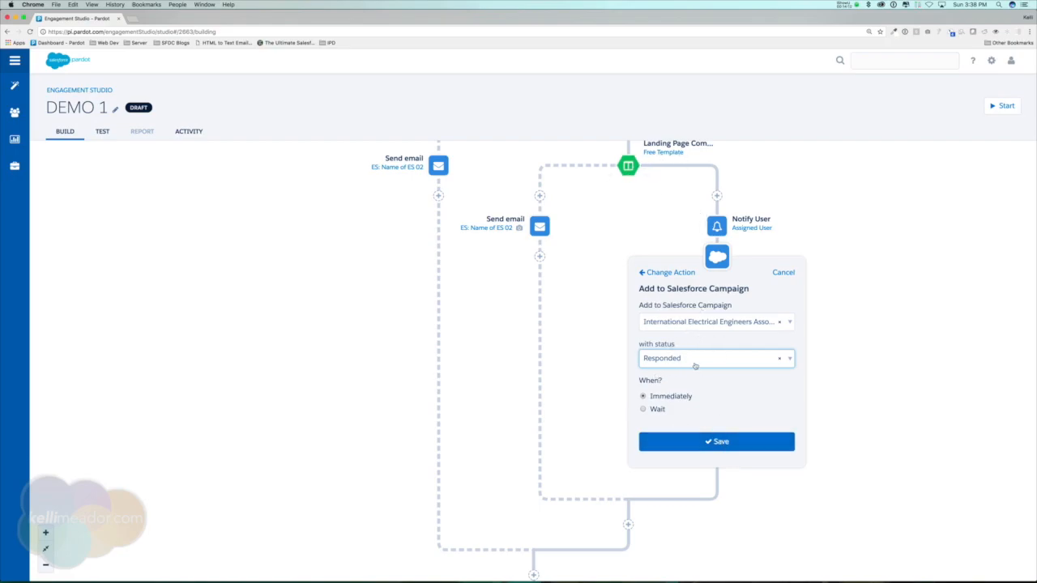
left_click(730, 441)
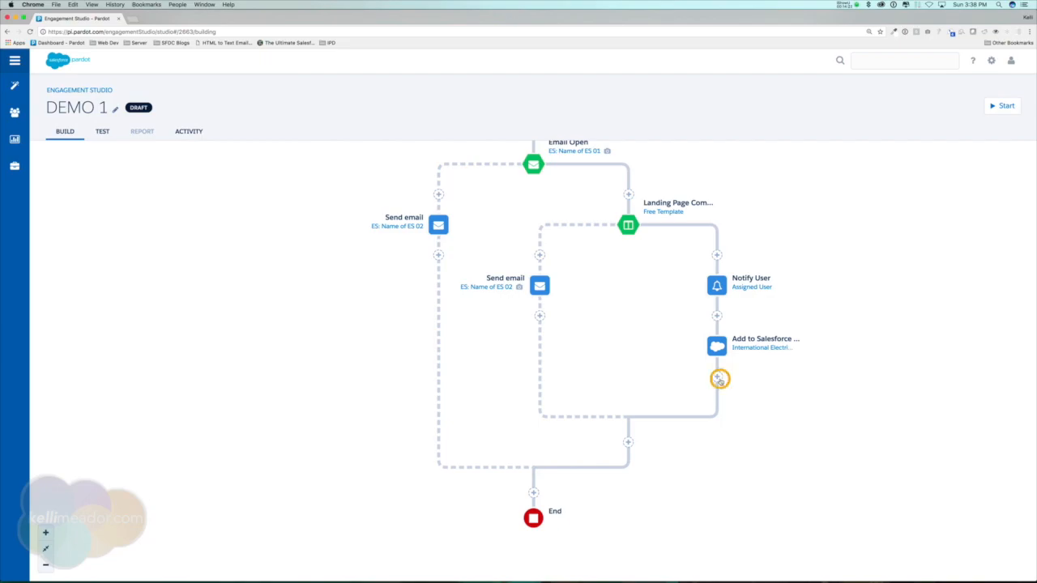
Add a Send email action after the Add to Salesforce Campaign step, sending ES: Name of ES 03 after waiting 15 days.
left_click(716, 377)
left_click(692, 300)
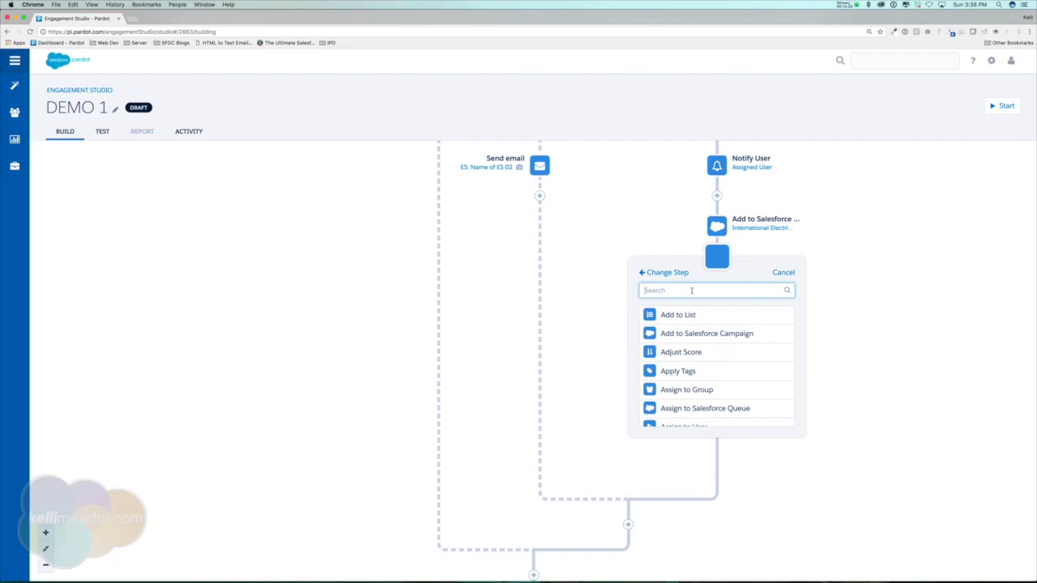
type("email")
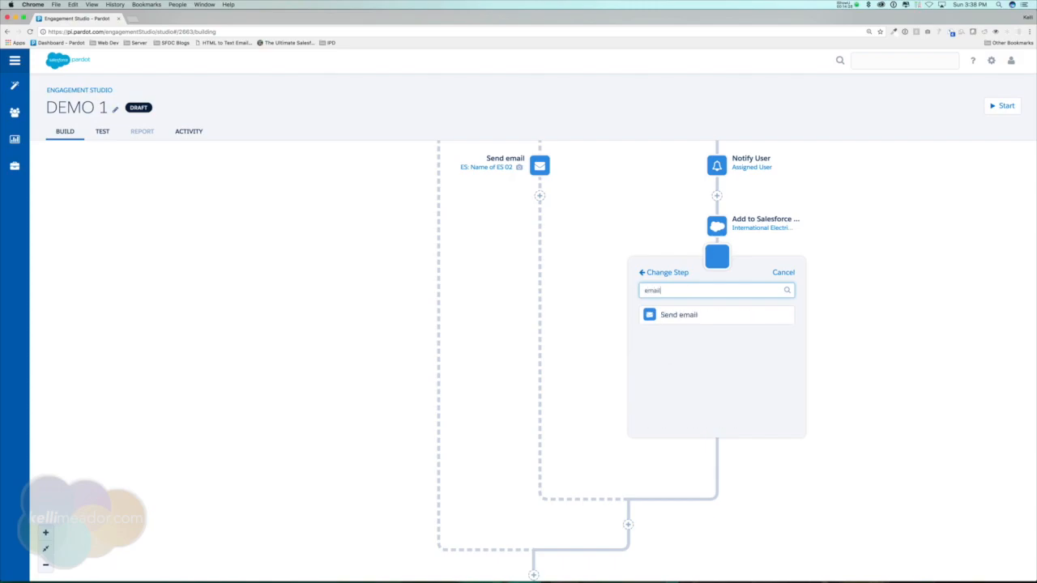
left_click(682, 315)
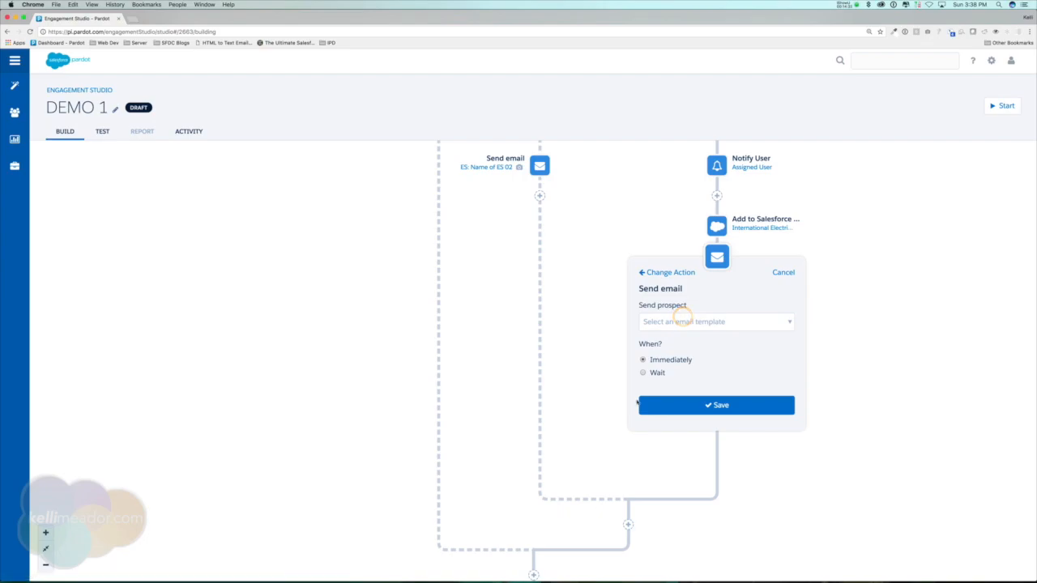
left_click(657, 373)
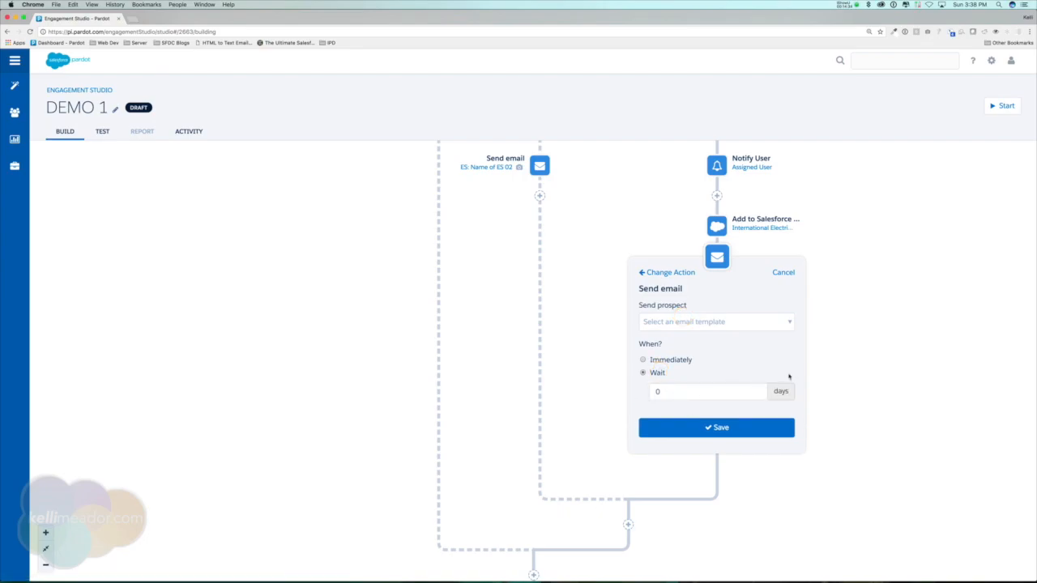
left_click(648, 392)
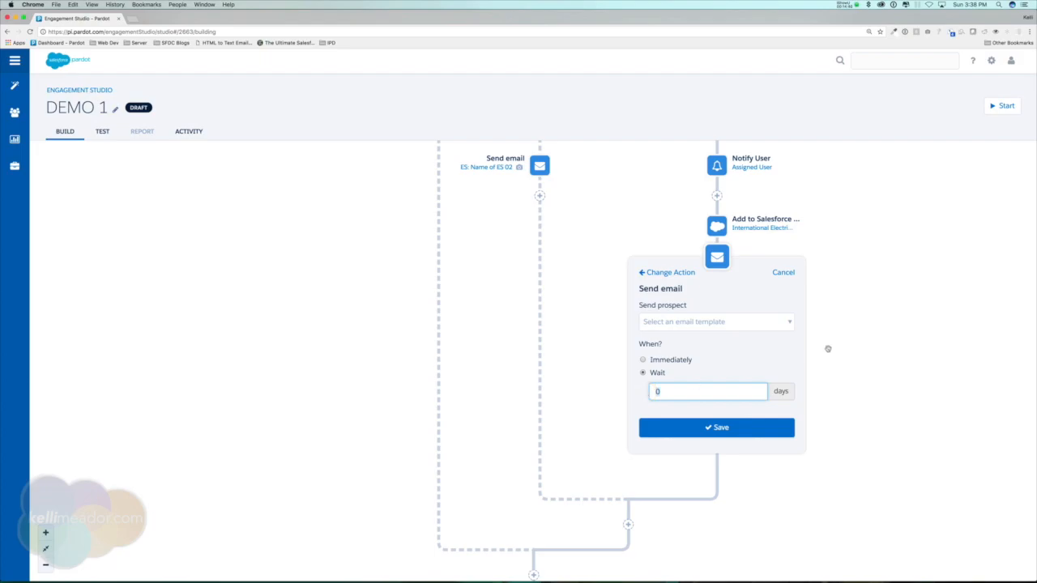
scroll(867, 335, "up", 5)
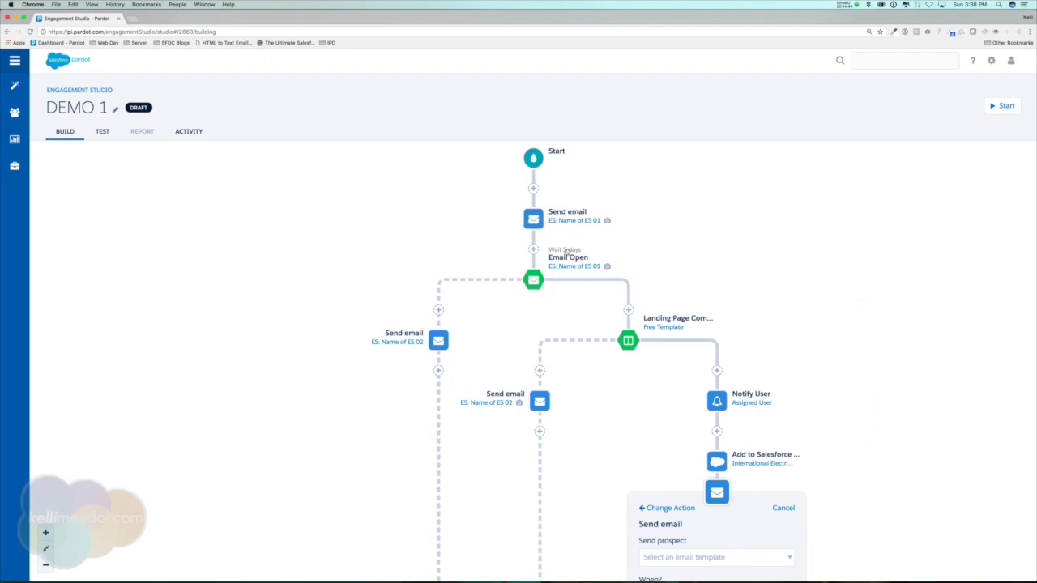
scroll(729, 219, "down", 1)
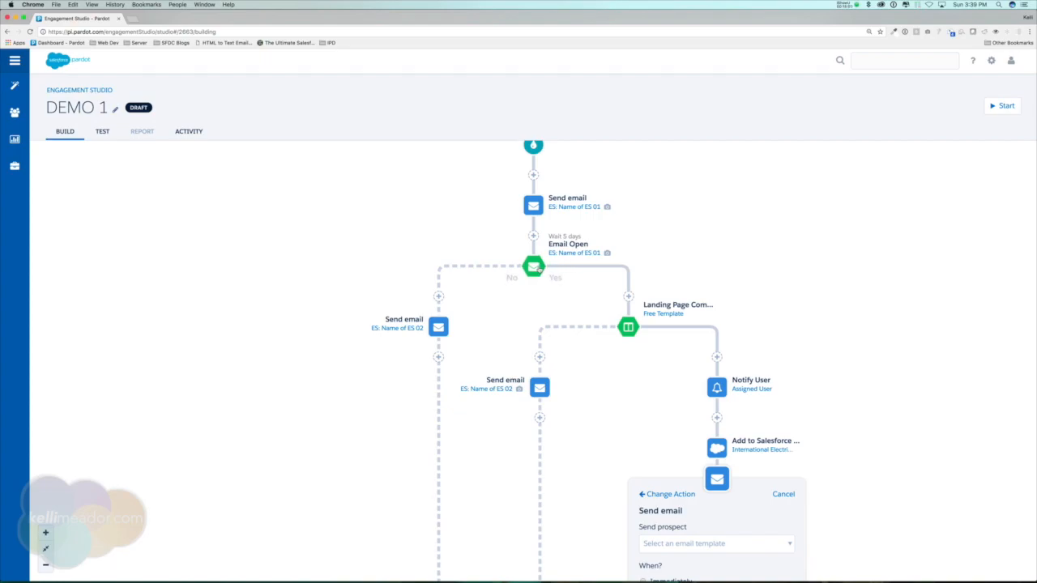
scroll(894, 390, "down", 4)
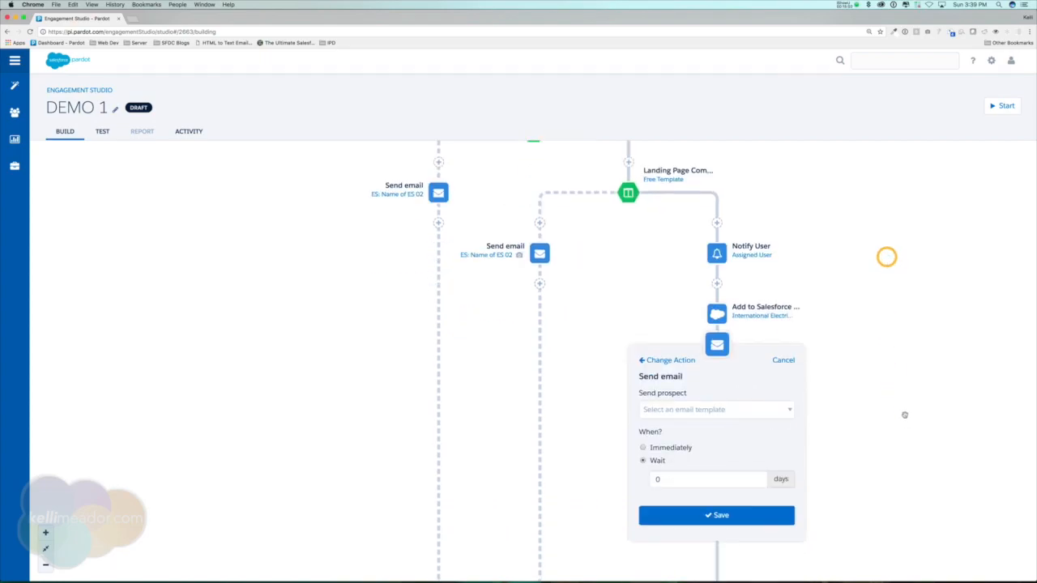
left_click(654, 479)
type("15")
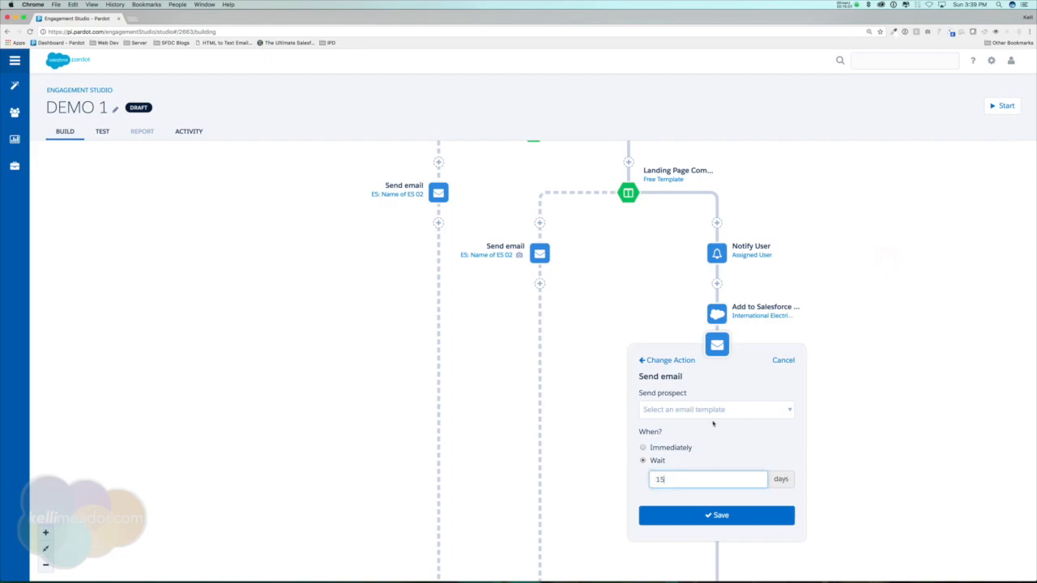
left_click(786, 411)
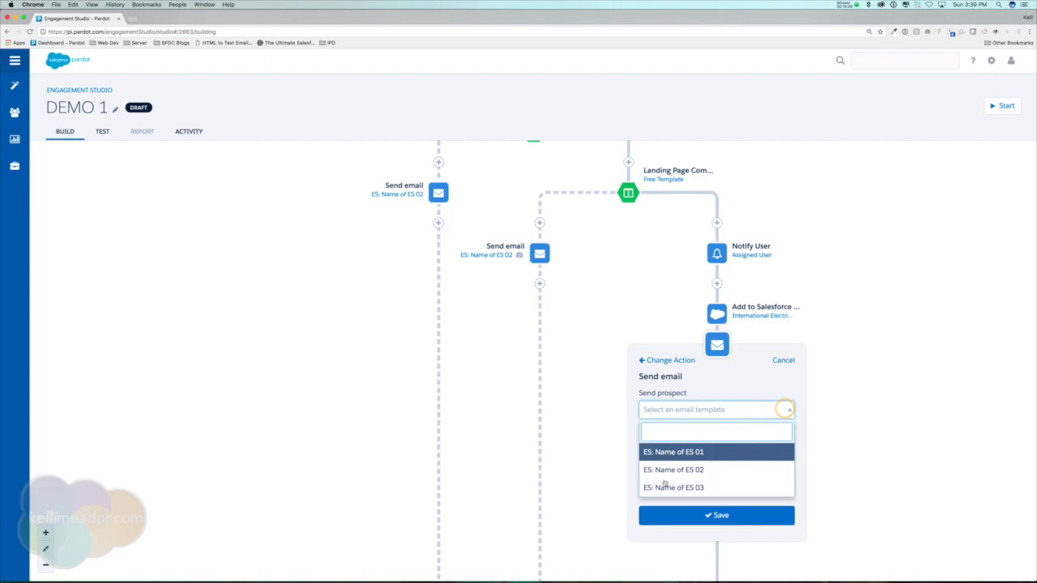
left_click(694, 488)
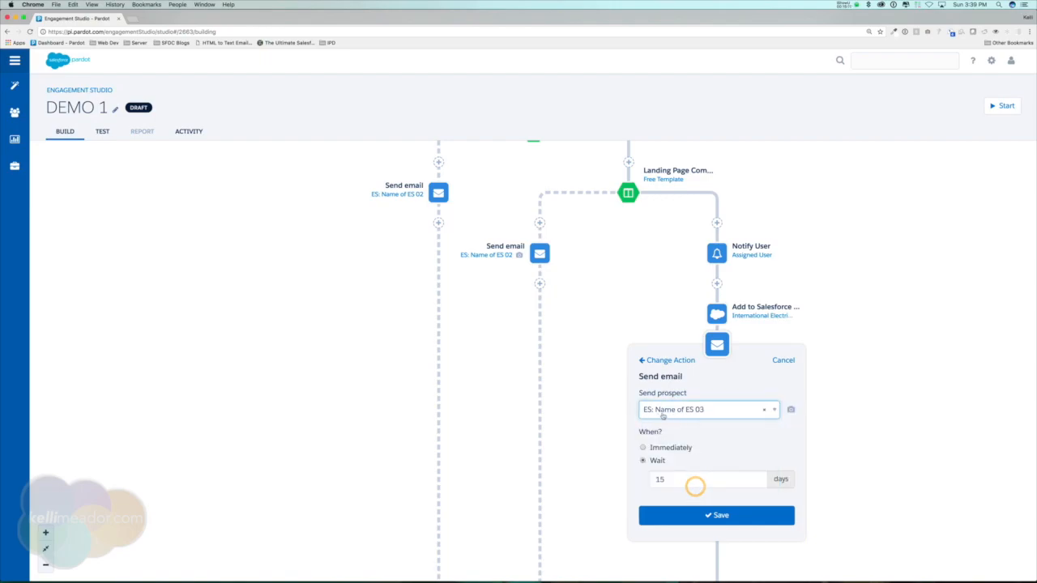
left_click(721, 517)
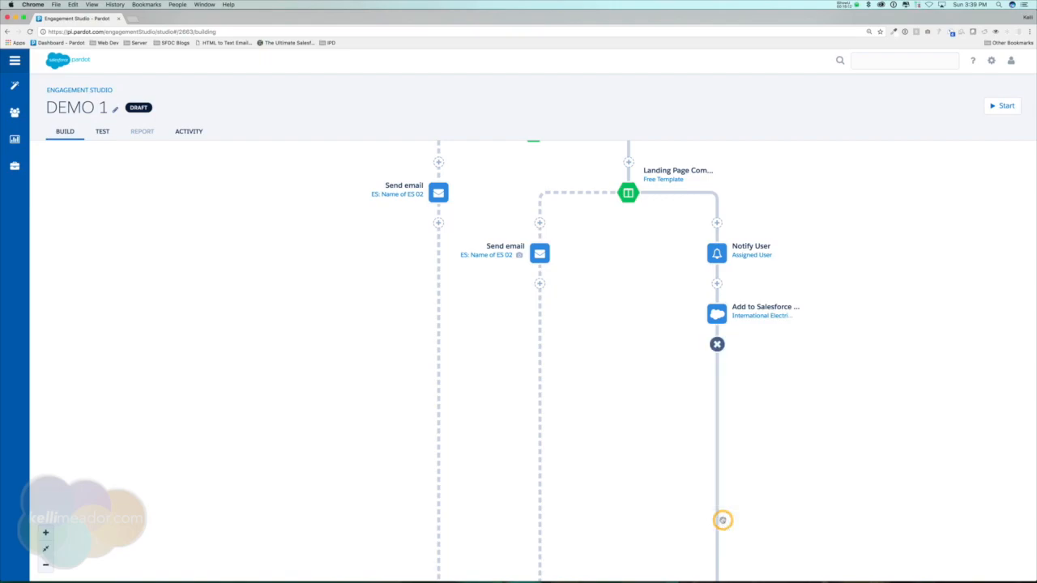
Add an Email Open trigger after the Landing Page No-branch Send email for ES: Name of ES 02, evaluated up to 5 days.
left_click_drag(910, 333, 909, 437)
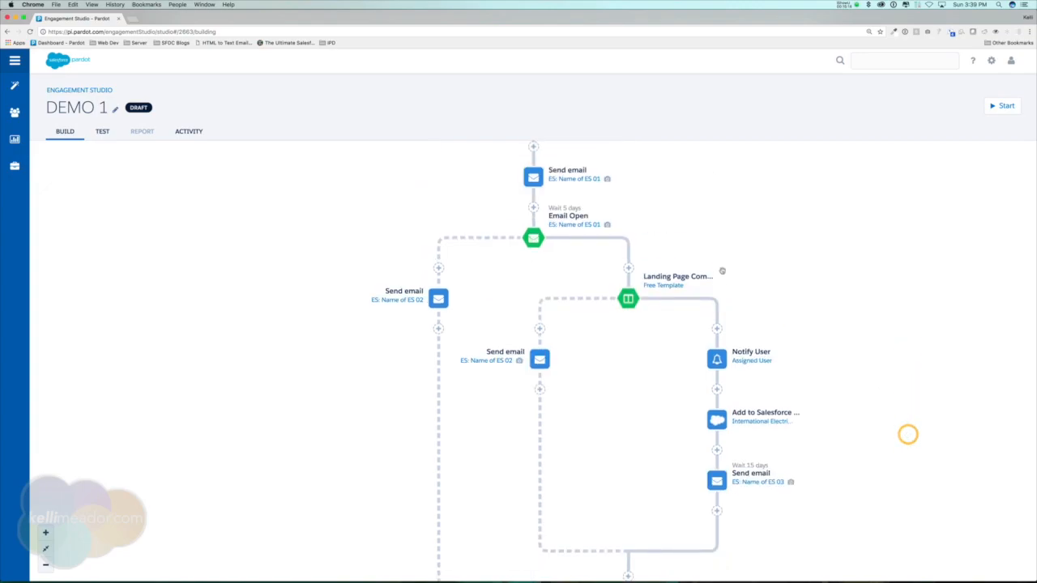
left_click_drag(799, 191, 813, 266)
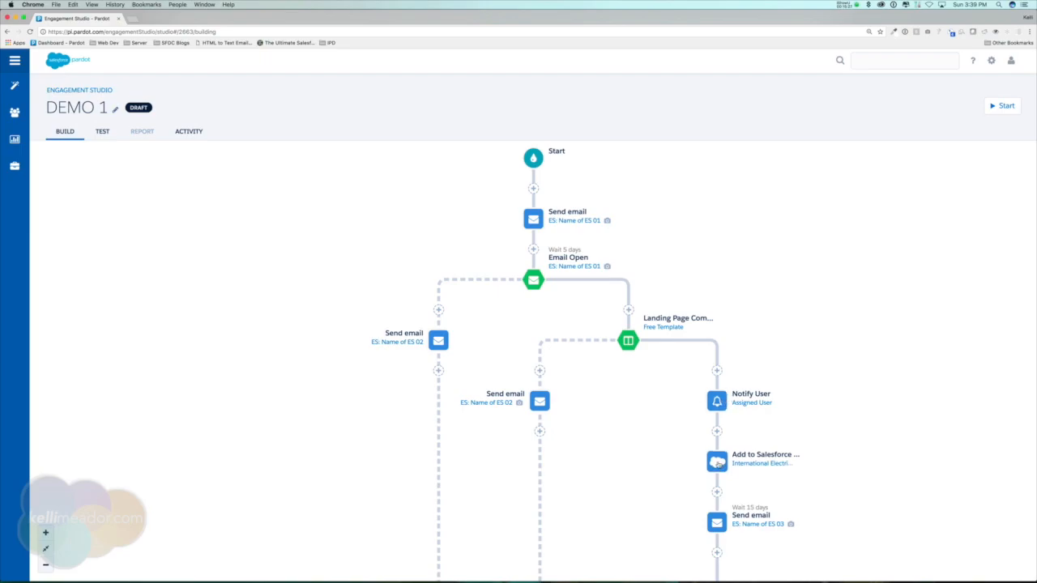
left_click_drag(850, 494, 847, 358)
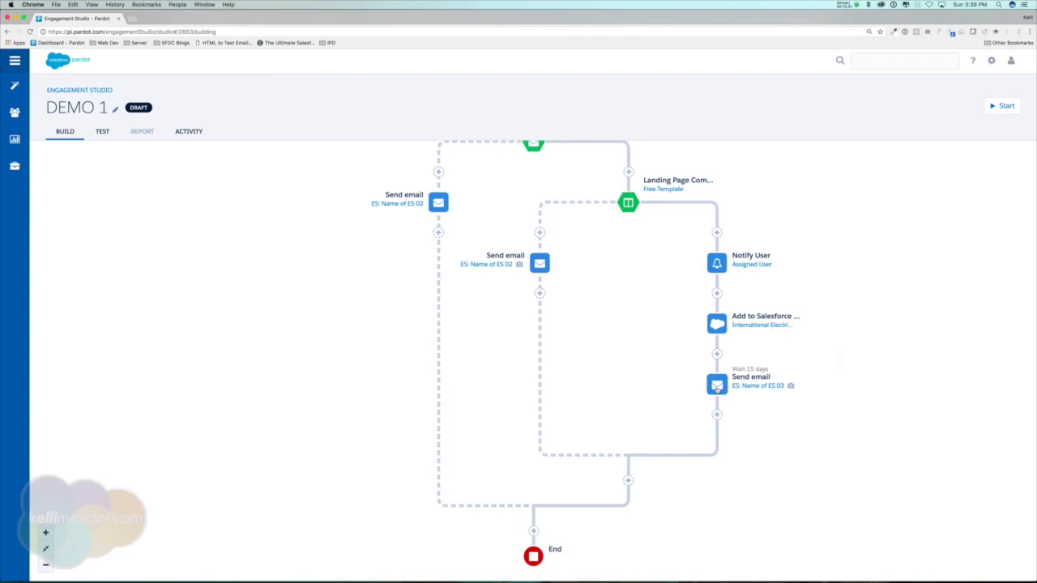
left_click_drag(592, 298, 648, 425)
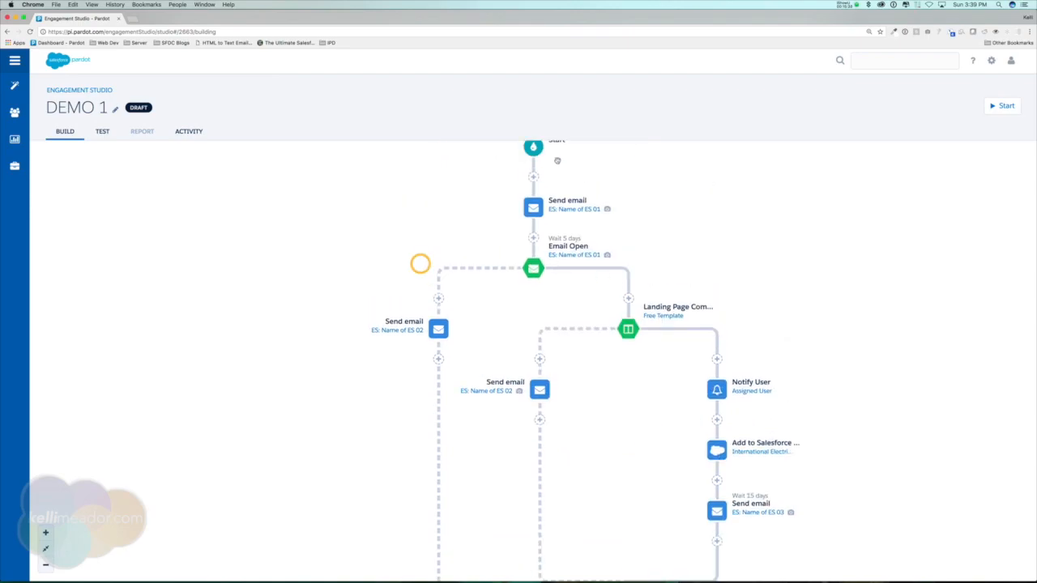
left_click_drag(344, 279, 347, 233)
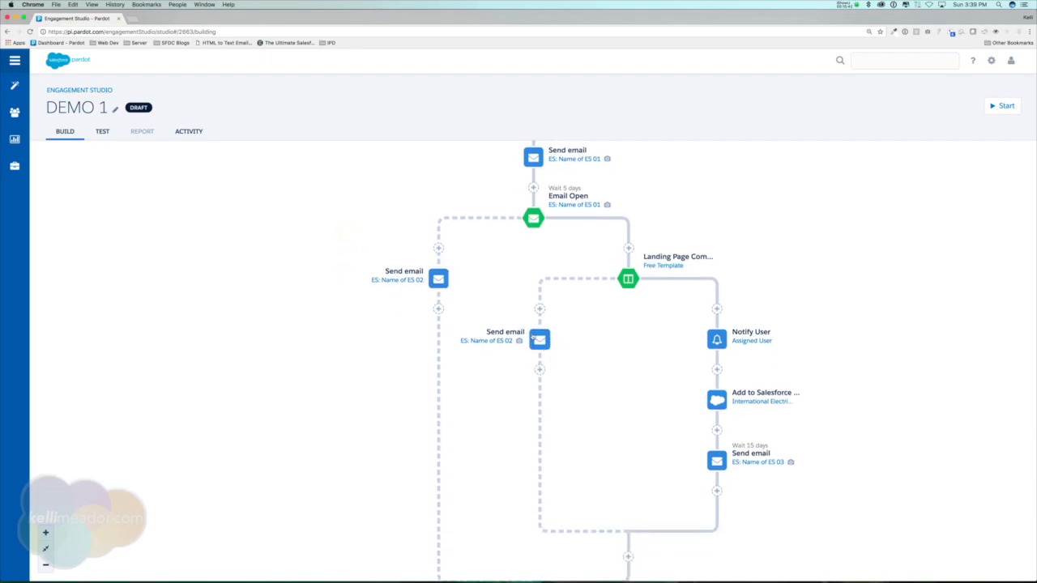
left_click_drag(352, 334, 347, 403)
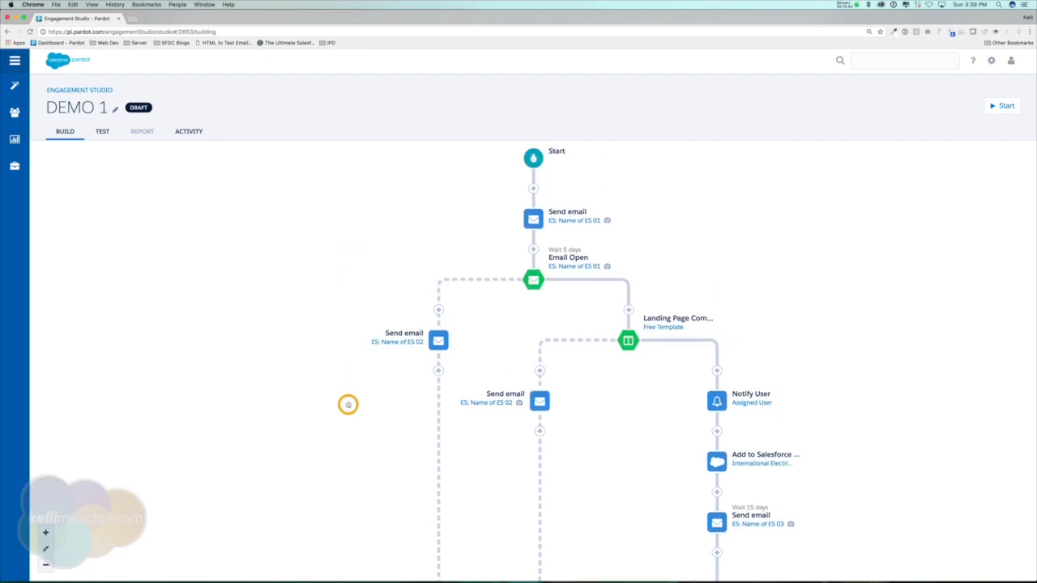
left_click_drag(905, 488, 885, 380)
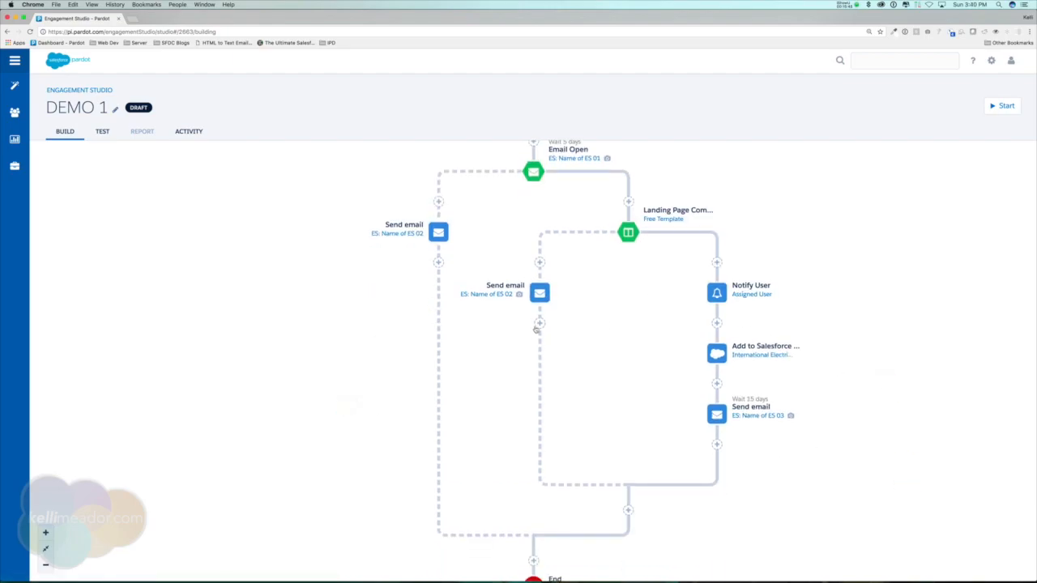
left_click(540, 322)
left_click(598, 338)
left_click(510, 410)
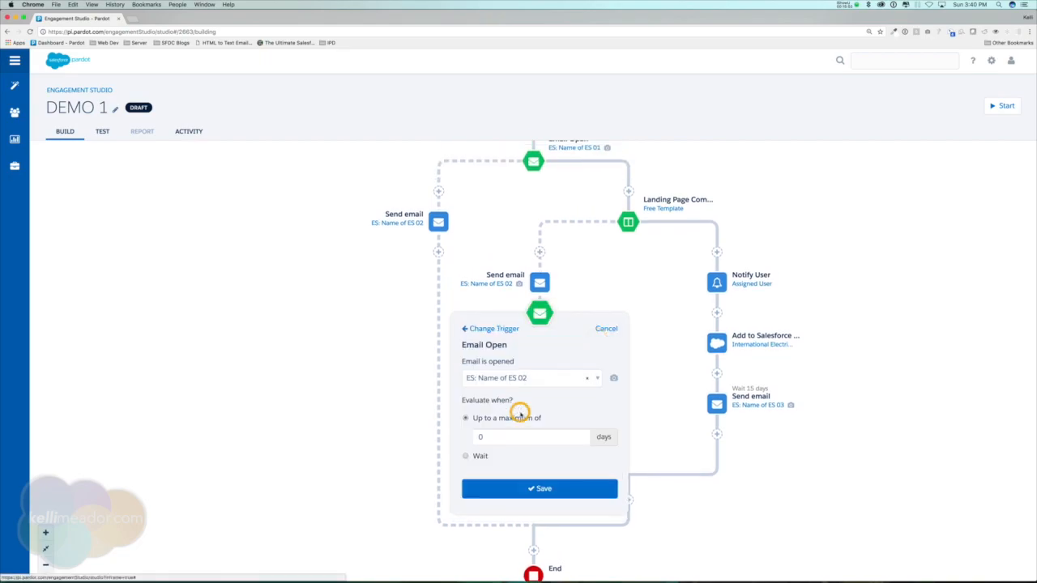
left_click(465, 437)
type("5")
left_click(537, 488)
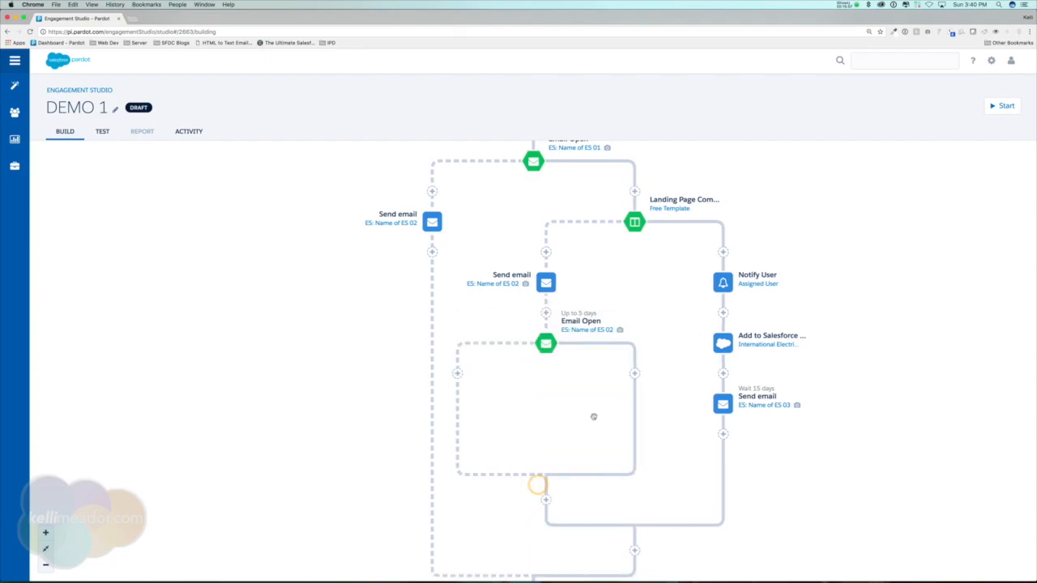
Add a Landing Page trigger on that Email Open's Yes branch for the specific landing page Free Template being completed.
left_click(634, 373)
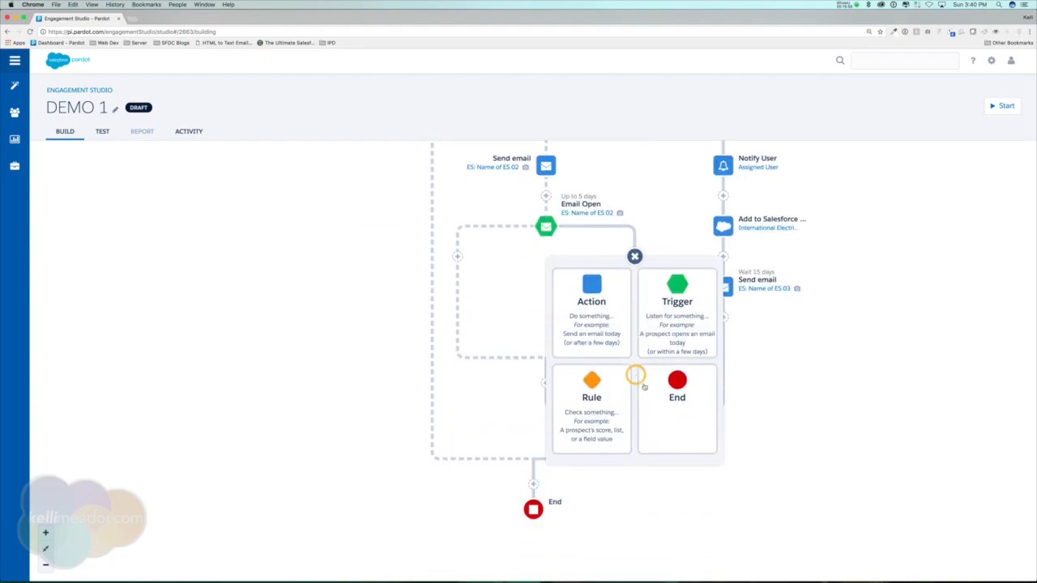
left_click(599, 279)
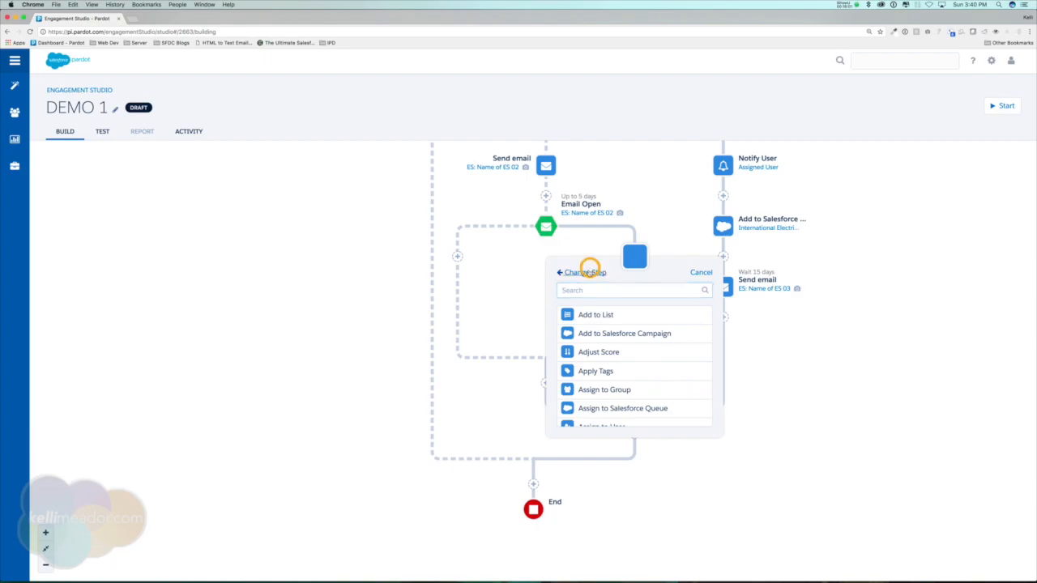
left_click(589, 273)
left_click(689, 293)
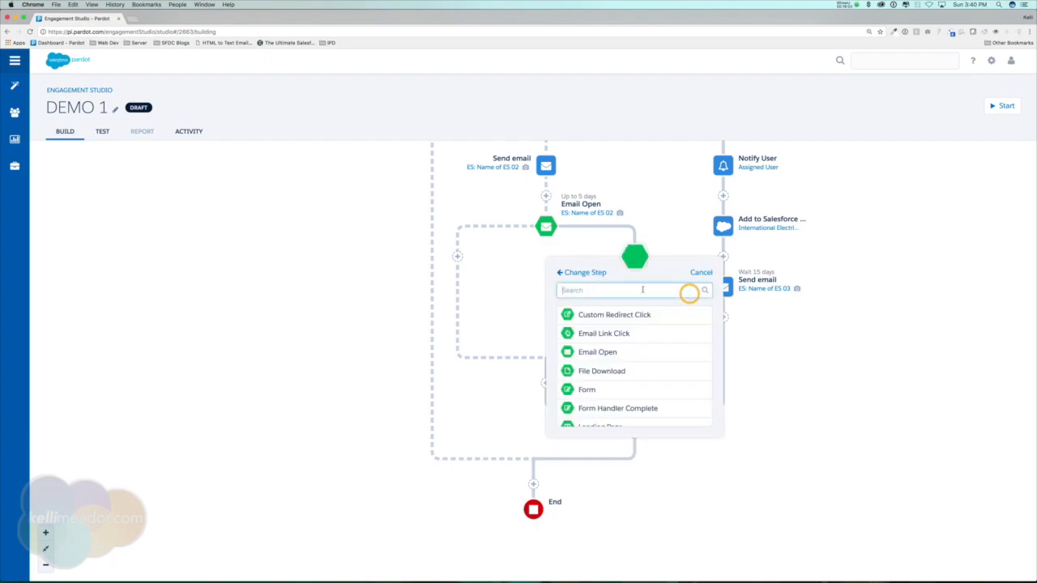
type("land")
left_click(608, 315)
left_click(633, 322)
left_click(619, 331)
left_click(656, 346)
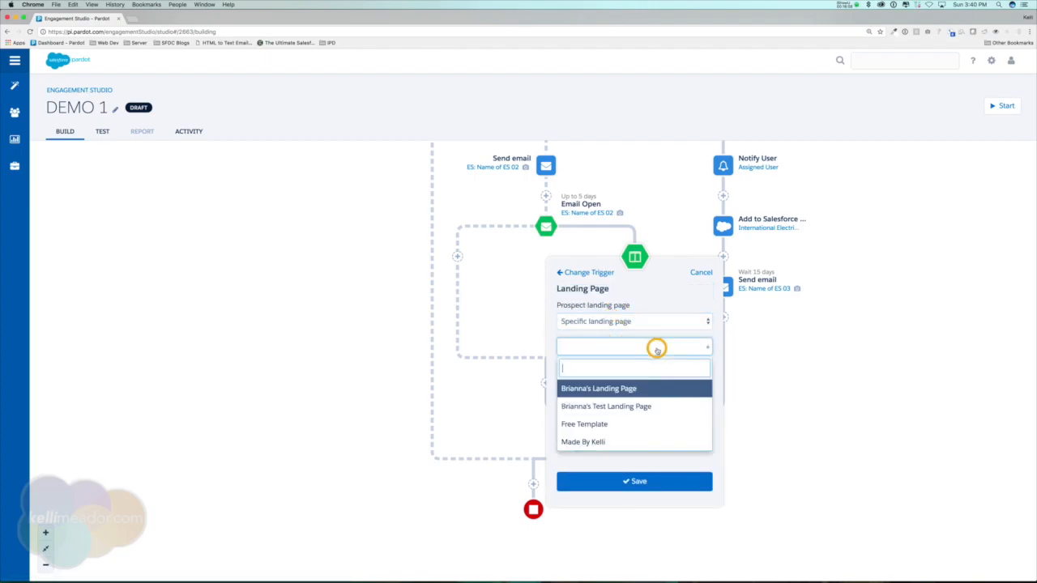
left_click(599, 424)
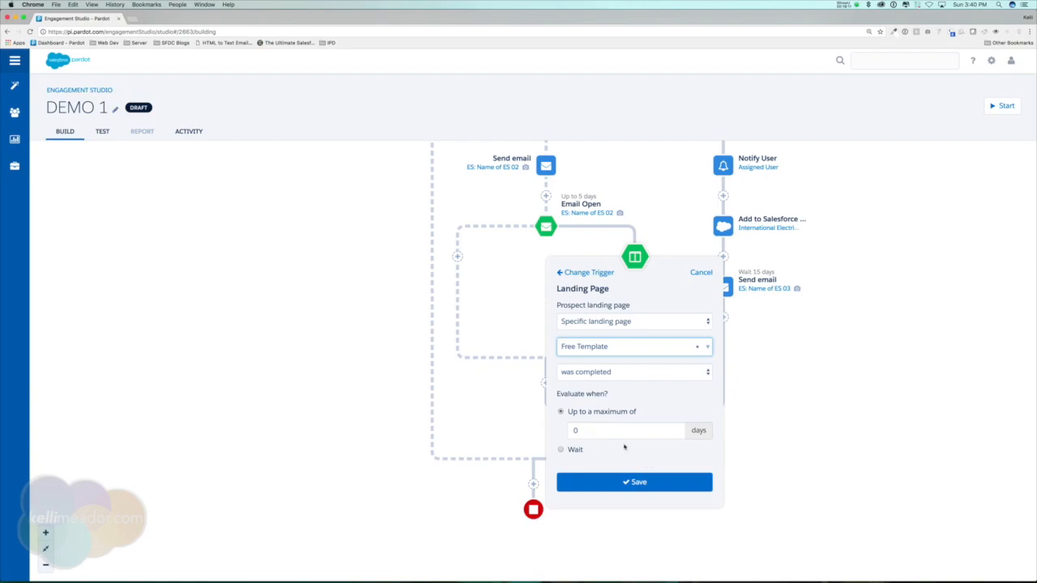
left_click(639, 482)
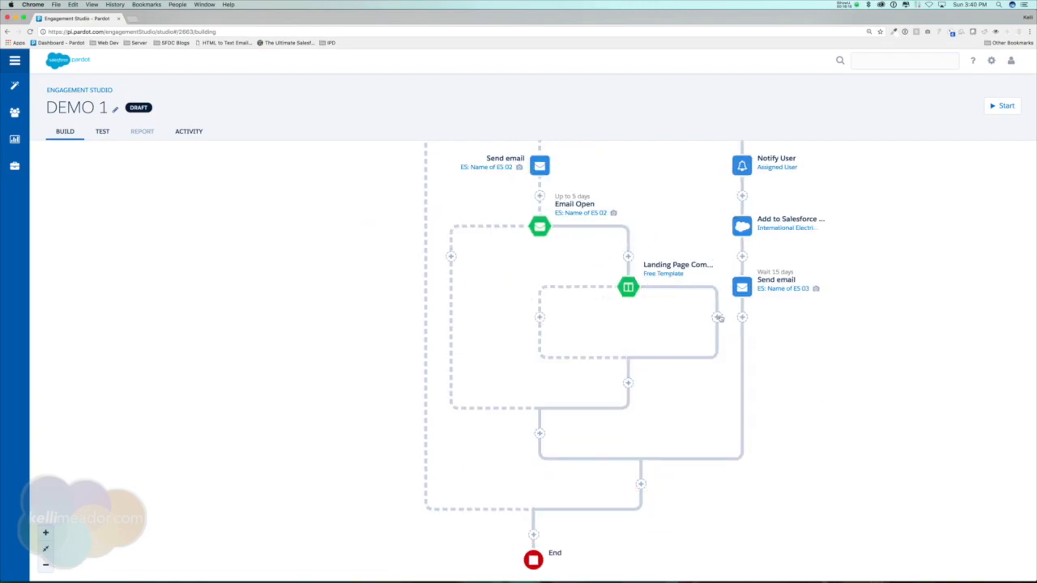
Add a Notify User action on the new Landing Page trigger's Yes branch, notifying the Assigned User immediately.
left_click_drag(910, 268, 904, 348)
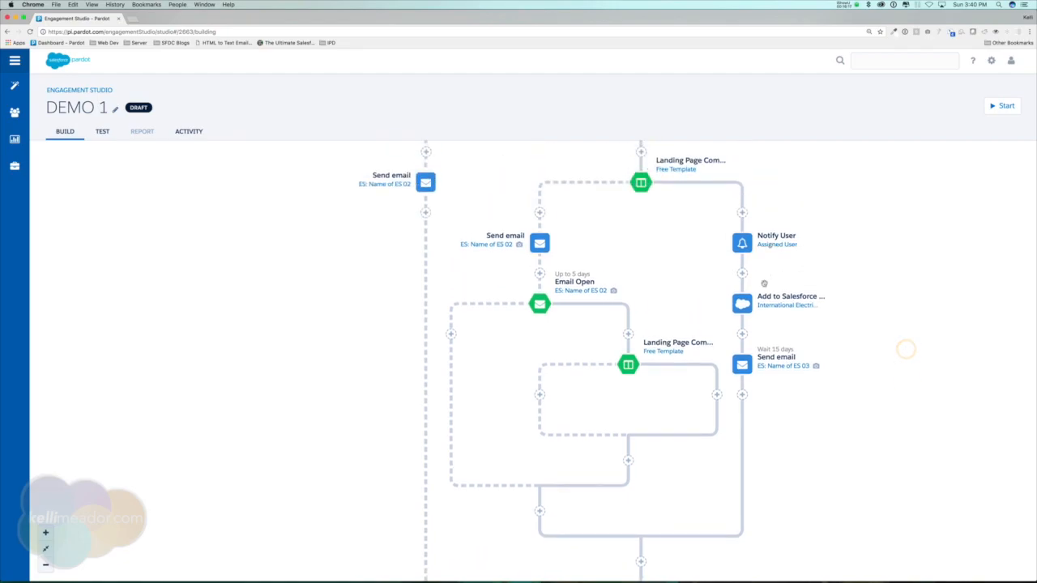
left_click(717, 393)
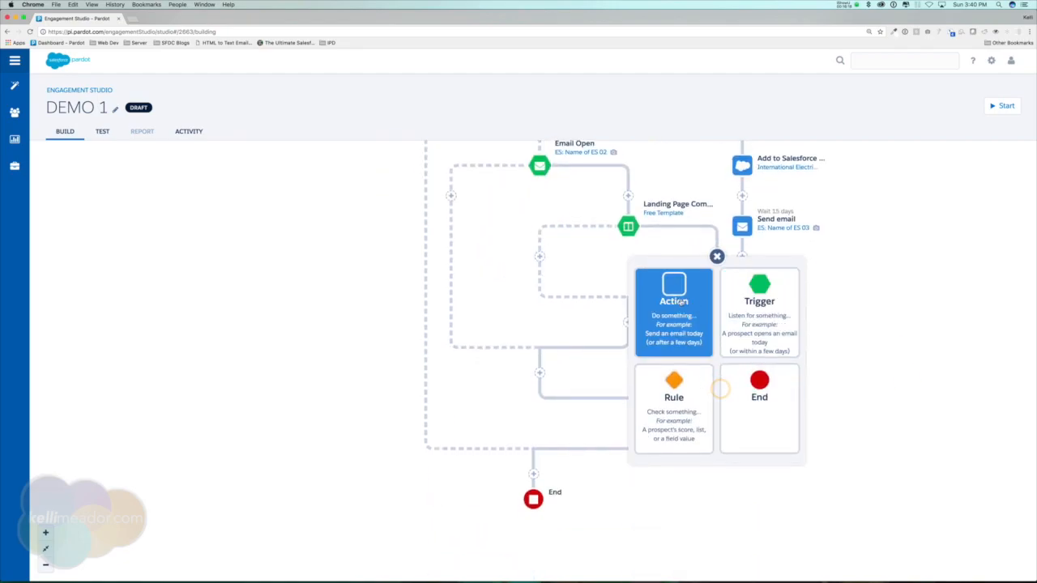
left_click(681, 301)
type("not")
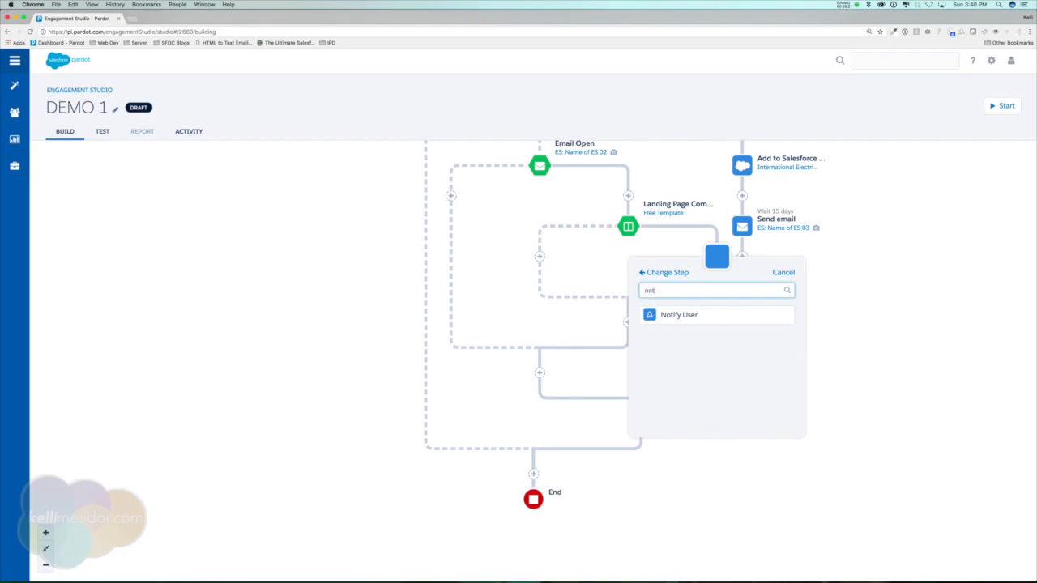
left_click(678, 315)
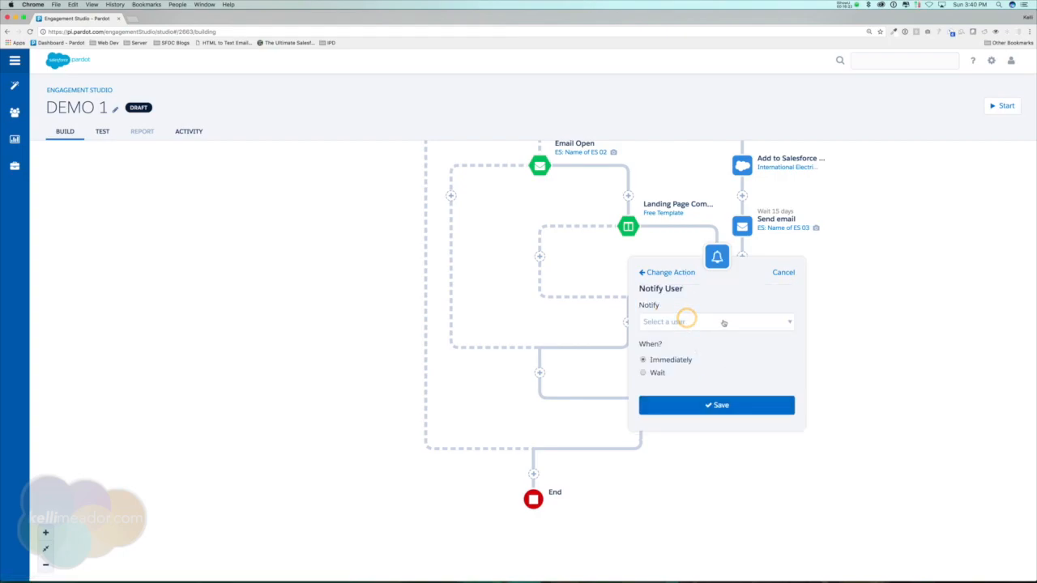
left_click(720, 322)
left_click(686, 363)
left_click(748, 406)
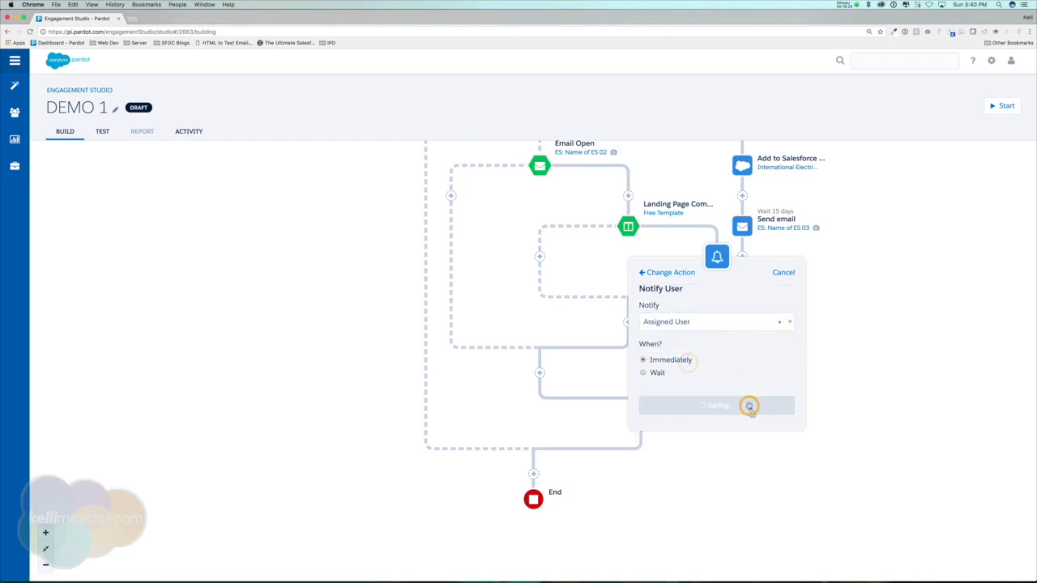
Add an Add to Salesforce Campaign action after the new Notify User step and save it.
left_click(698, 317)
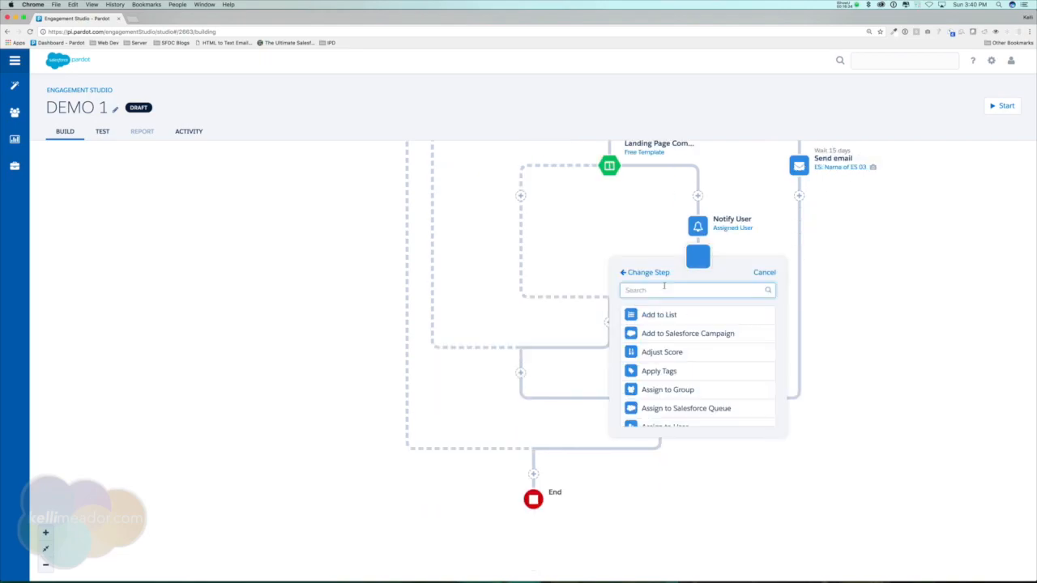
left_click(694, 333)
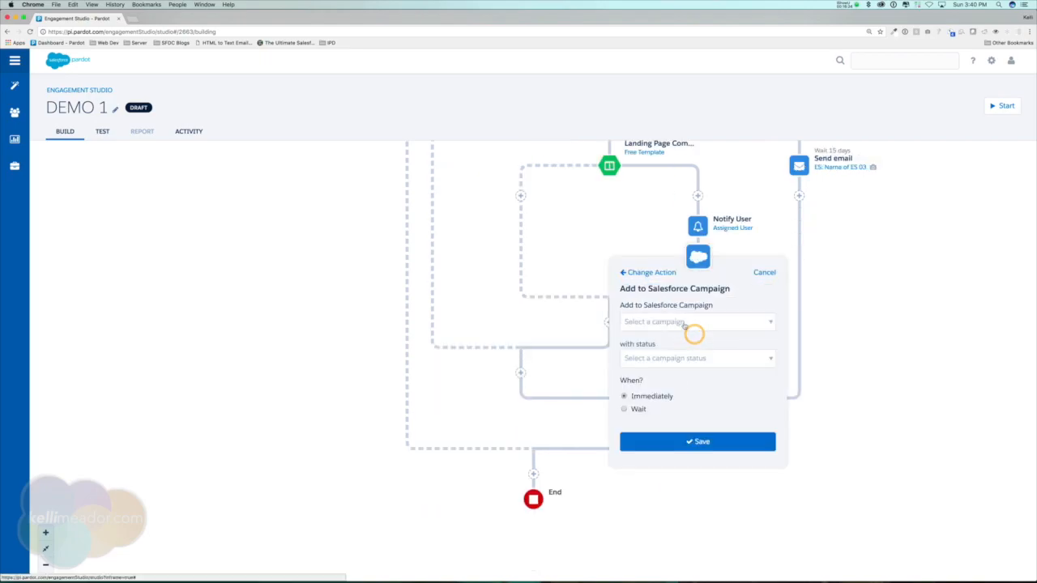
left_click(727, 442)
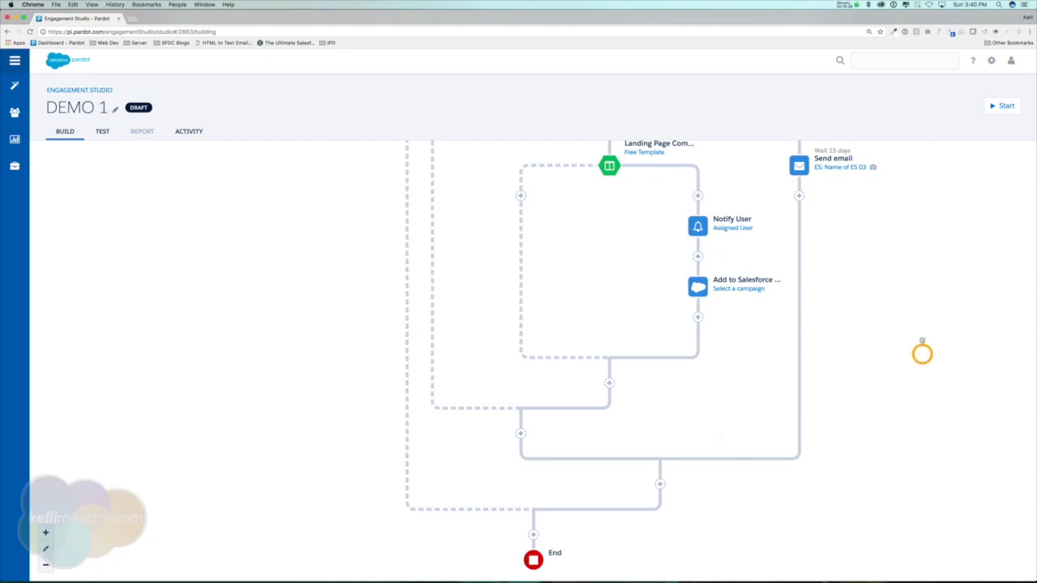
Add a Send email action without a template after the new Add to Salesforce Campaign step and save it.
scroll(919, 332, "up", 2)
scroll(918, 313, "down", 2)
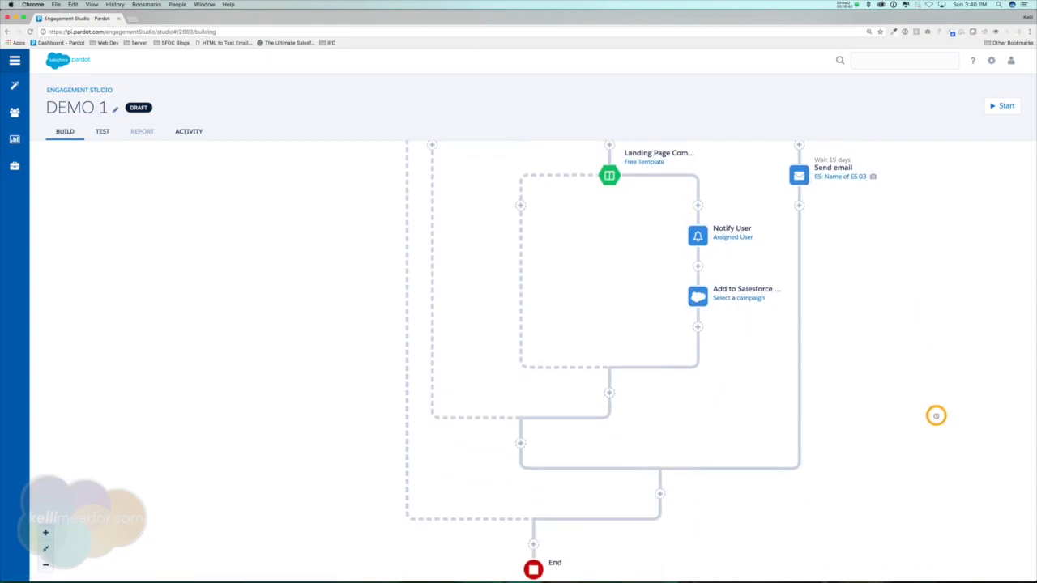
scroll(934, 414, "up", 3)
left_click(696, 437)
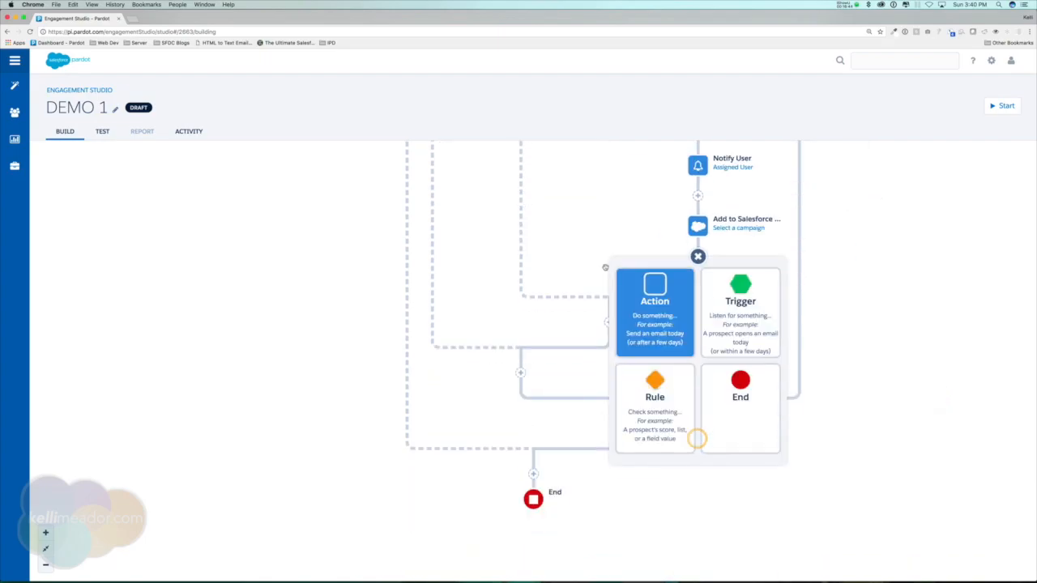
left_click(650, 289)
type("ema")
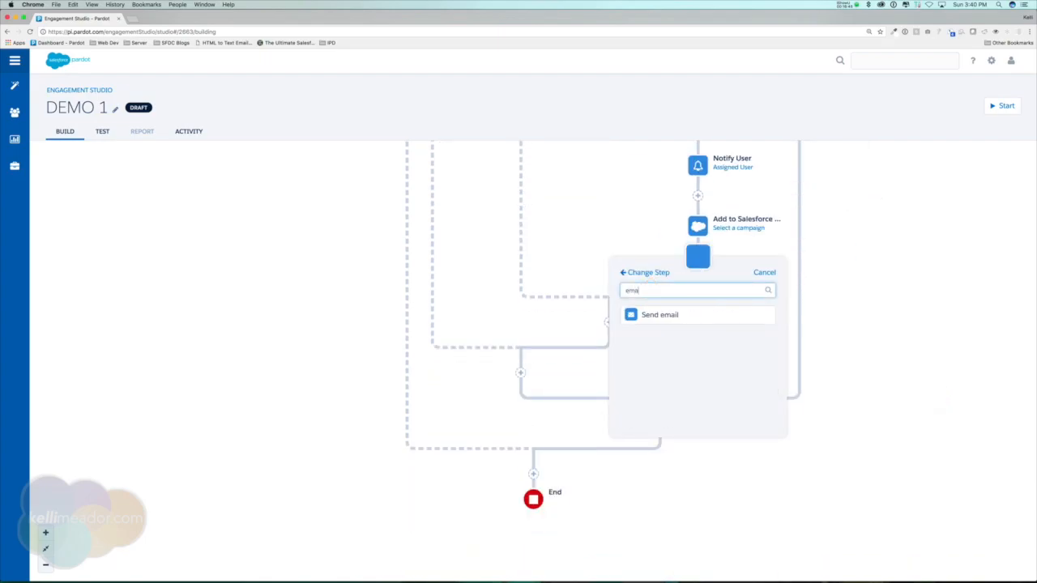
left_click(664, 315)
left_click(708, 400)
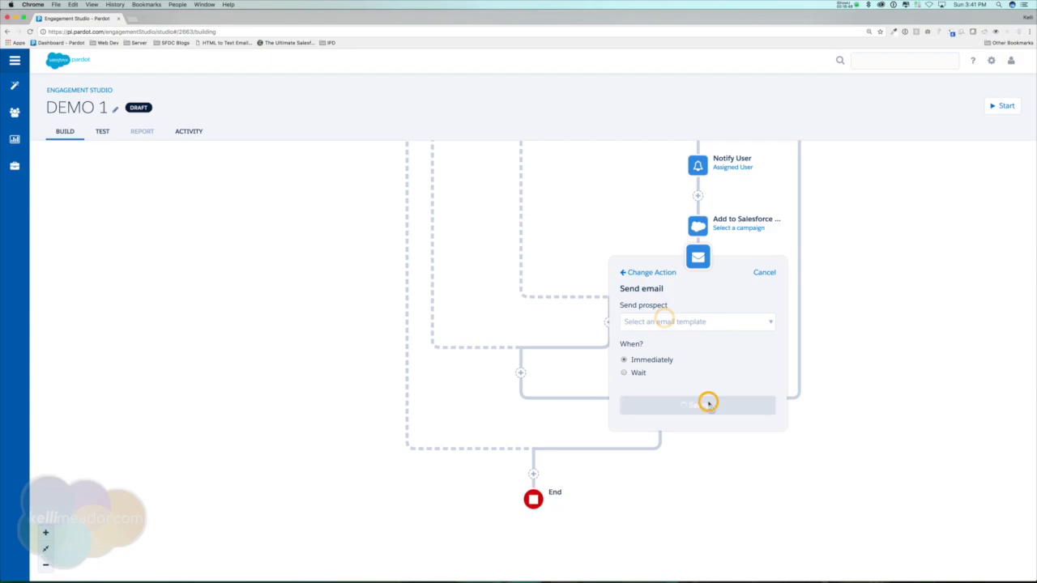
Add another Send email action below it using ES: Name of ES 03, waiting 10 days.
scroll(894, 389, "up", 5)
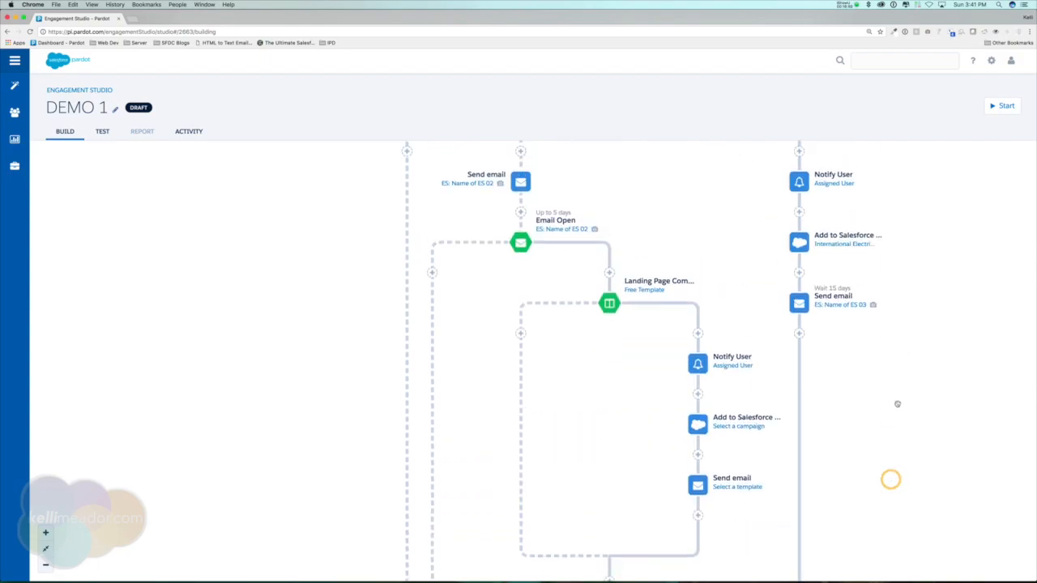
scroll(703, 230, "up", 4)
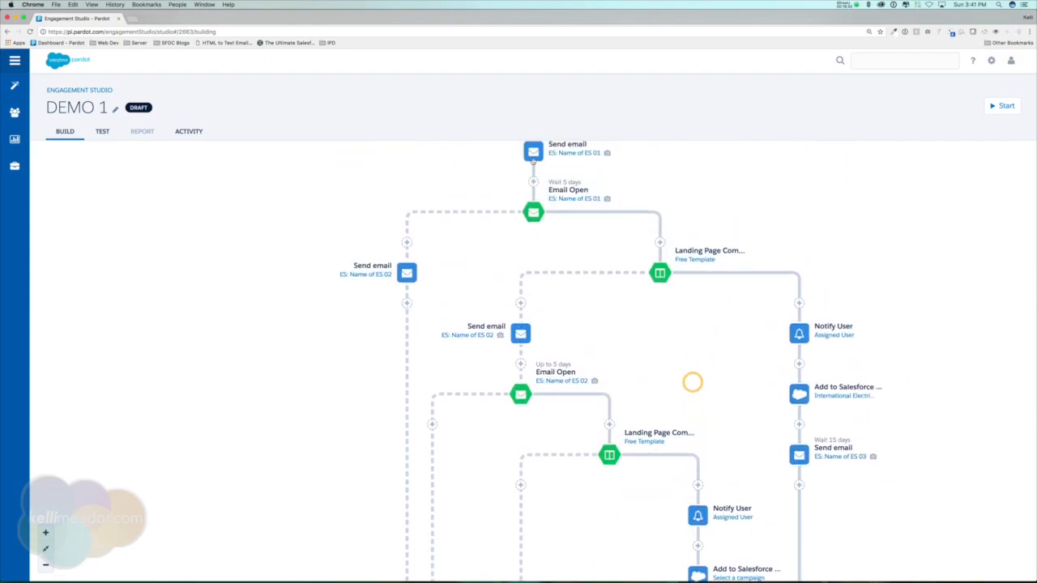
scroll(799, 205, "up", 1)
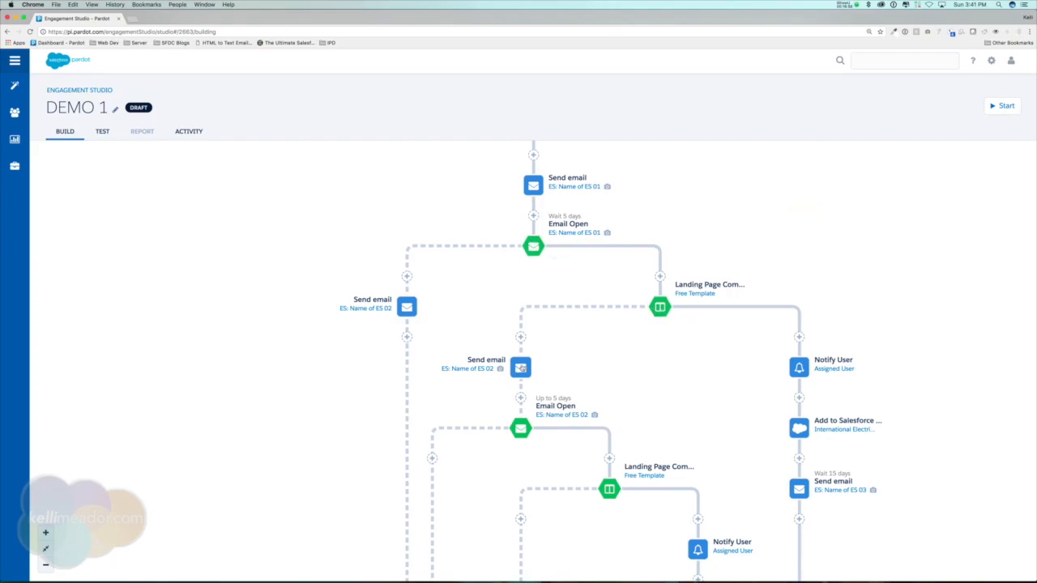
left_click_drag(607, 370, 587, 247)
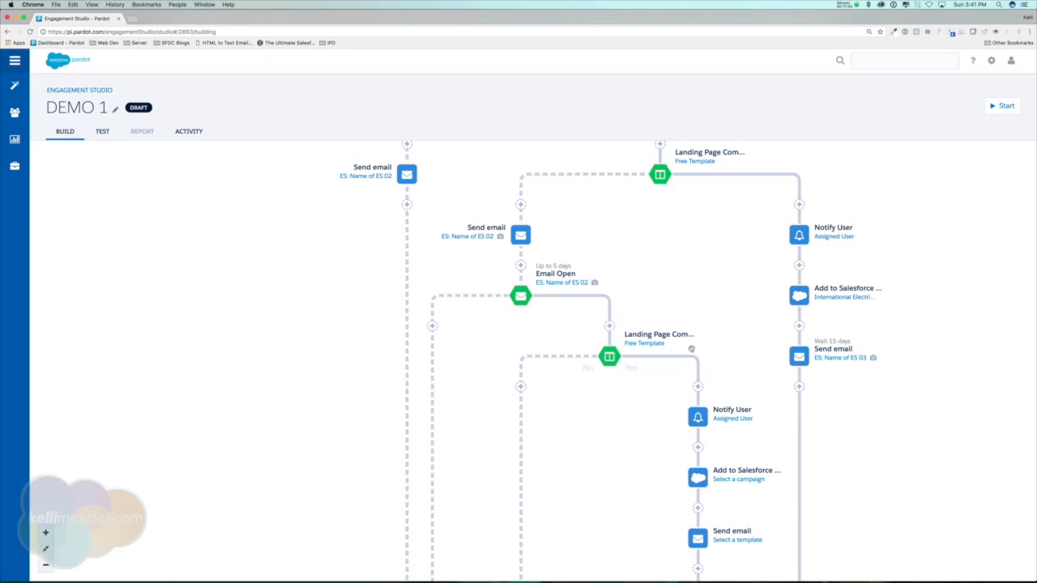
left_click_drag(729, 356, 716, 268)
left_click_drag(741, 516, 737, 398)
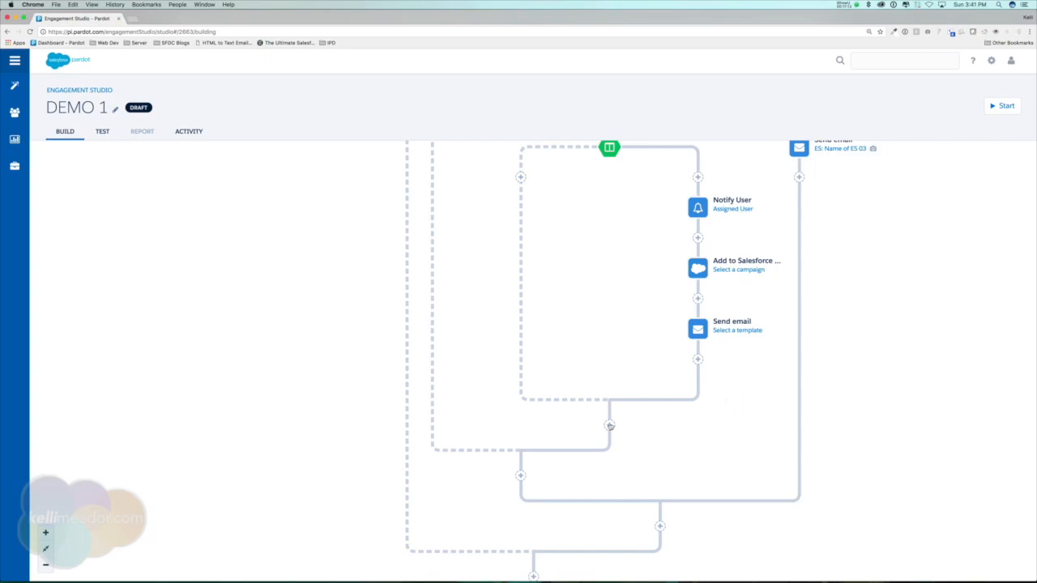
left_click(698, 361)
left_click(660, 291)
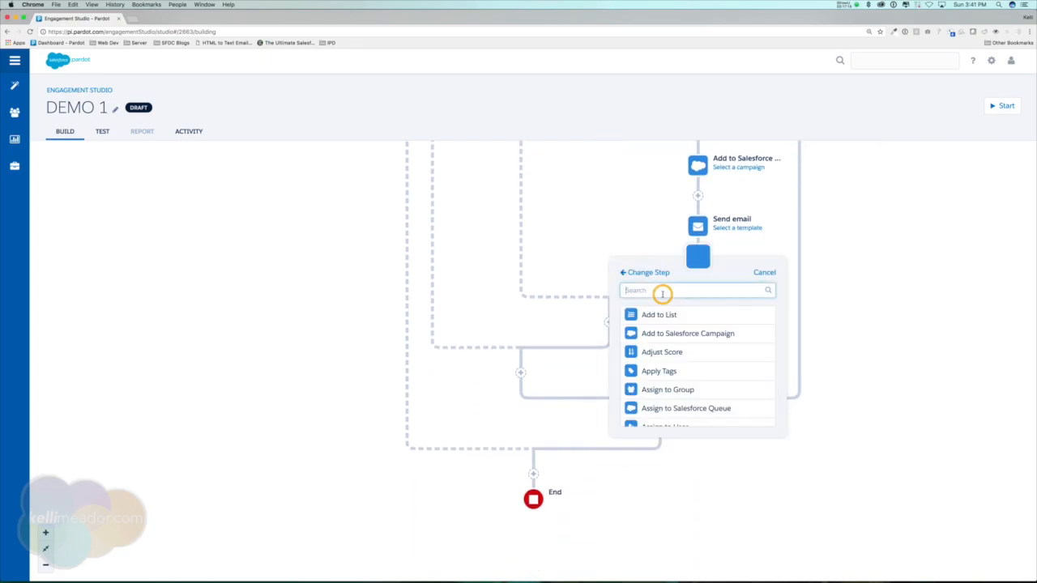
type("ema")
left_click(666, 311)
left_click(697, 322)
key("Down")
key("Down")
left_click(669, 399)
left_click(636, 373)
left_click(640, 392)
type("1")
left_click(689, 426)
Delete the Send email step that has no template selected.
left_click(45, 564)
left_click(45, 564)
left_click(46, 565)
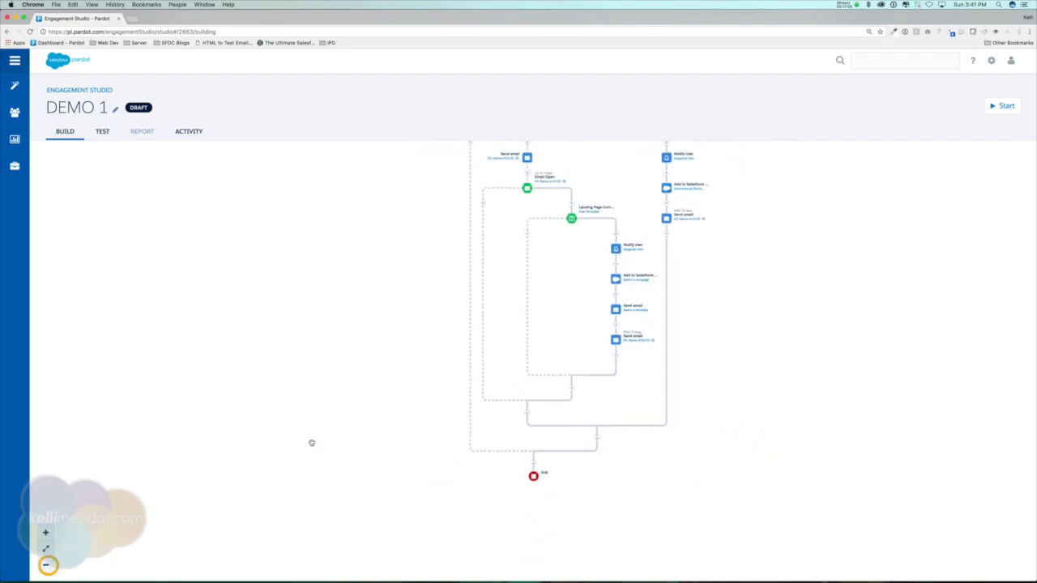
left_click_drag(378, 333, 373, 452)
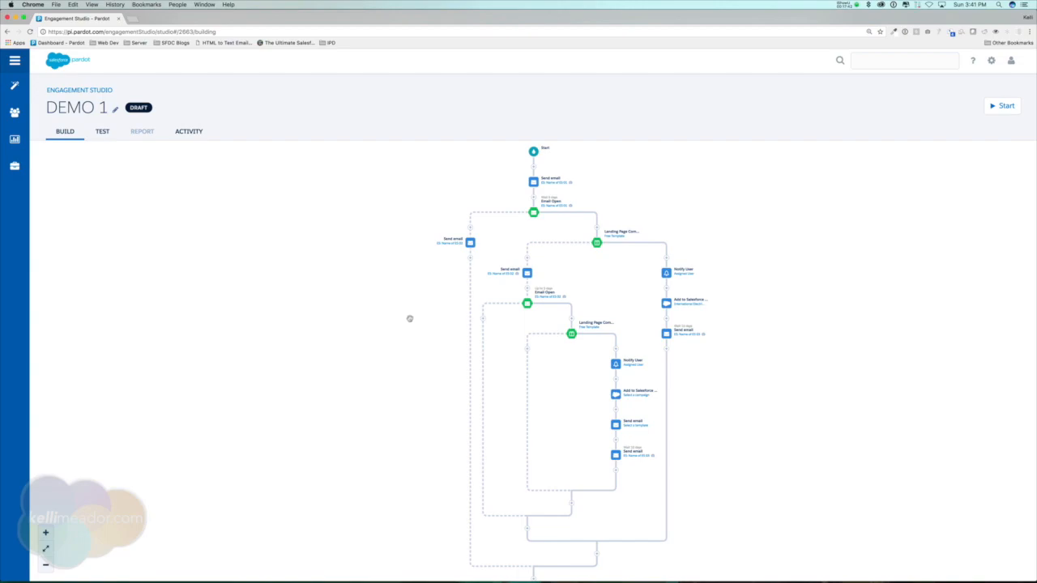
left_click_drag(410, 340, 416, 293)
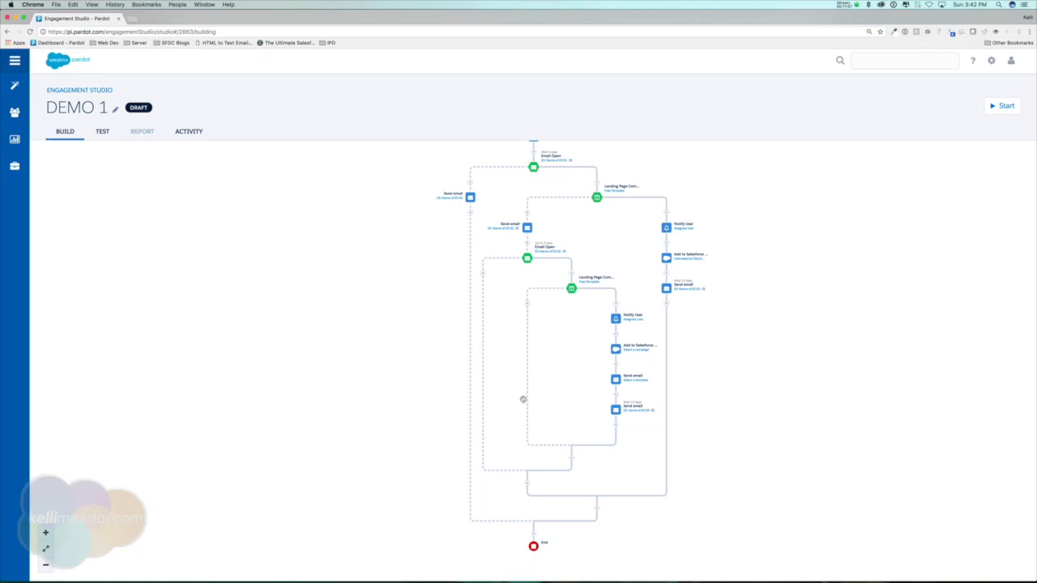
left_click(615, 380)
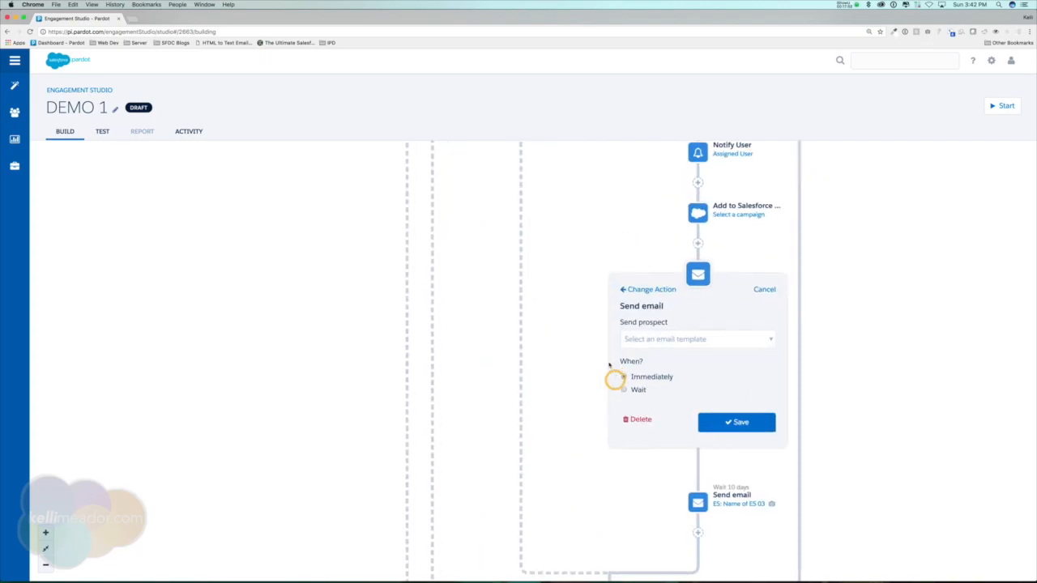
left_click(644, 420)
left_click(720, 354)
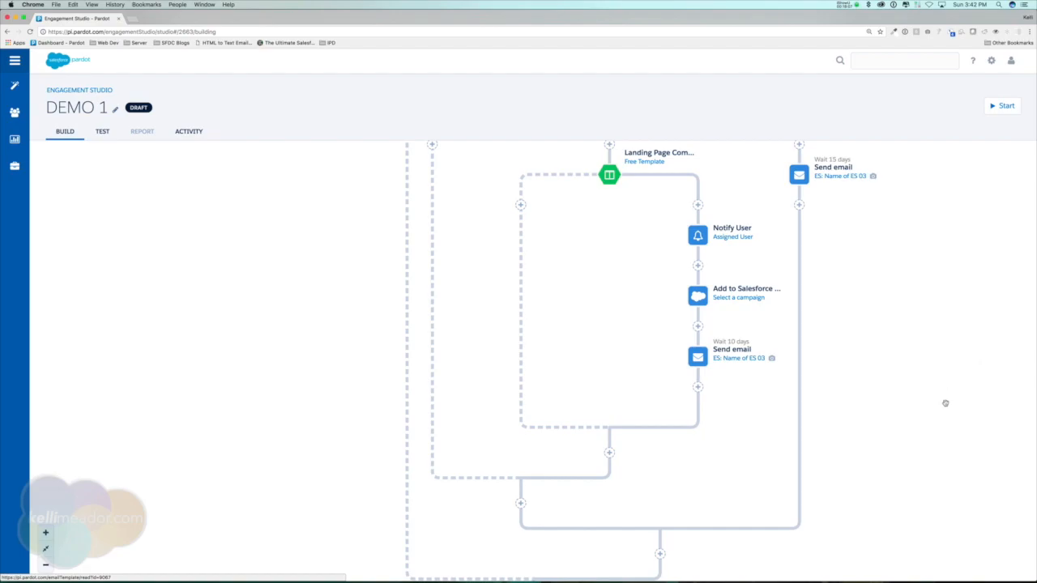
Add an Apply Tags action just before End, applying the tag wait step after waiting 365 days.
scroll(931, 324, "down", 5)
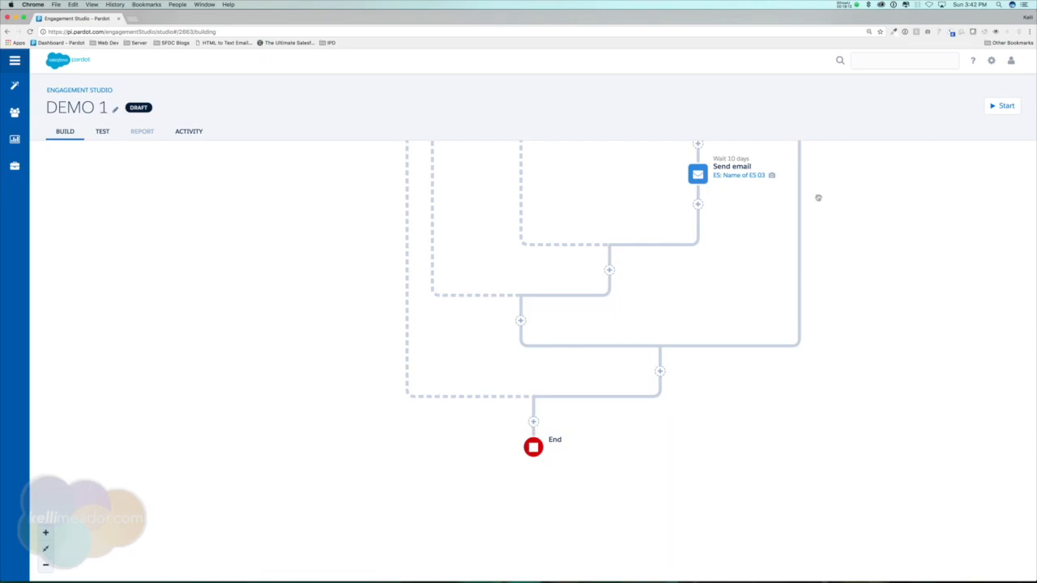
mouse_move(903, 297)
left_mouse_down()
mouse_move(890, 419)
mouse_move(861, 443)
mouse_move(886, 303)
left_mouse_up()
left_click(534, 421)
left_click(472, 290)
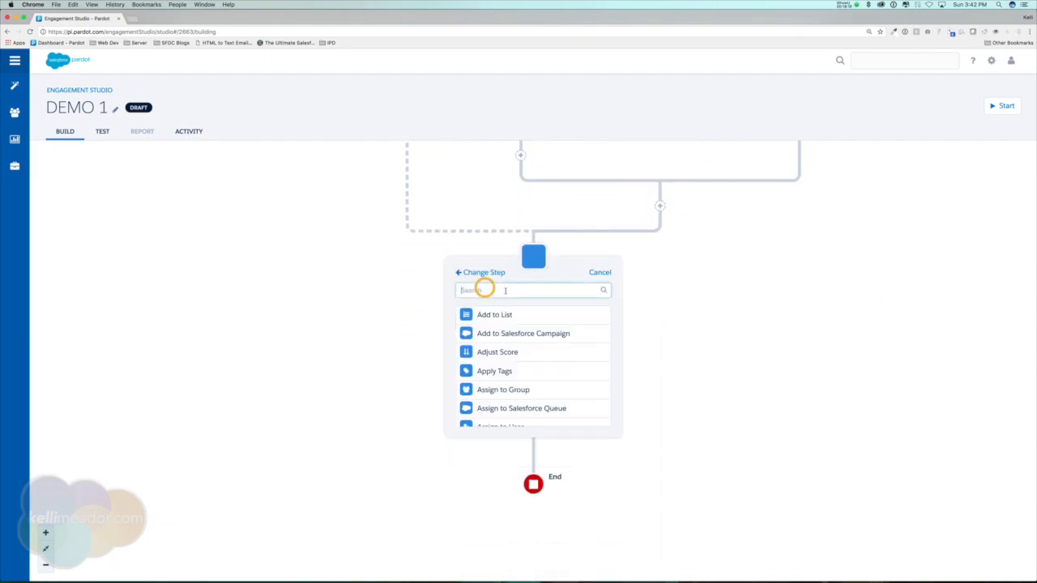
type("tag")
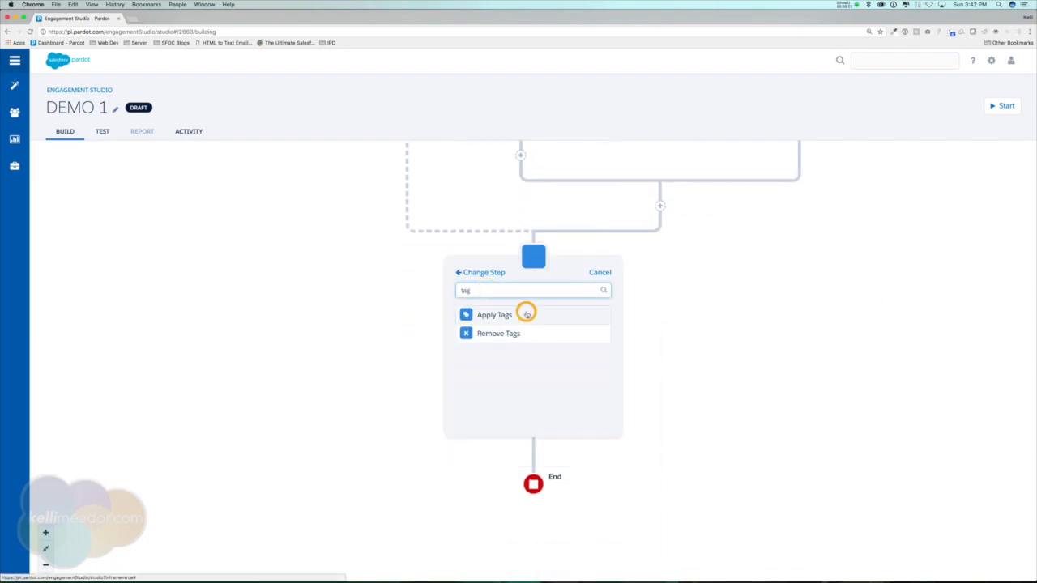
left_click(527, 315)
left_click(541, 323)
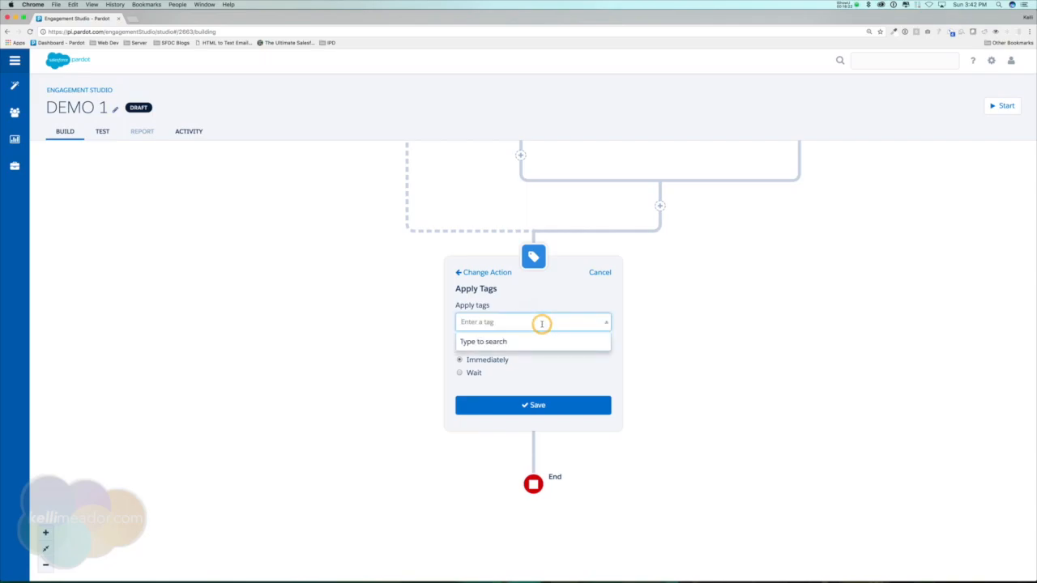
type("wait step")
left_click(531, 341)
left_click(459, 374)
left_click(464, 391)
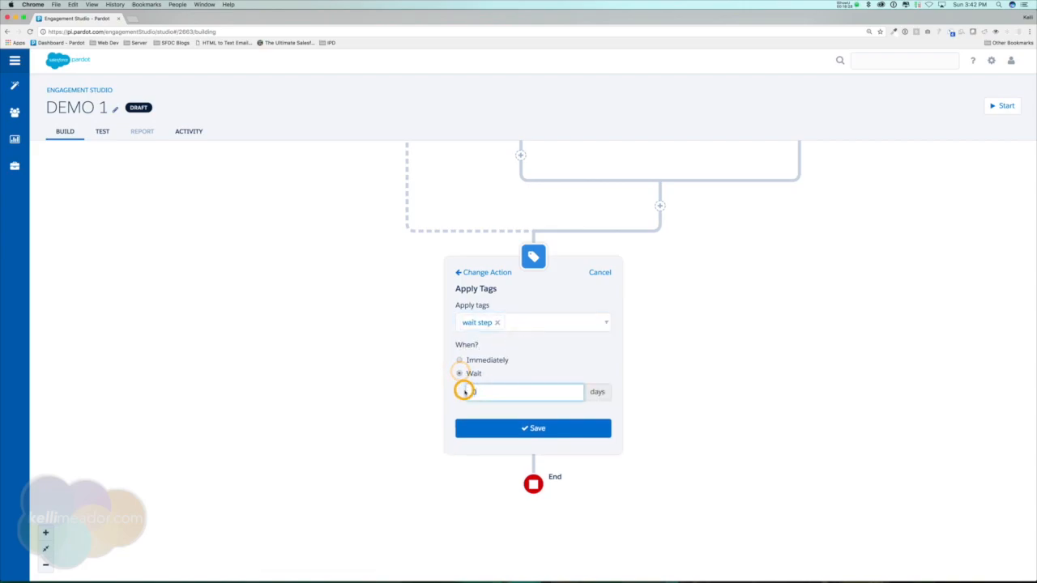
type("365")
left_click(531, 427)
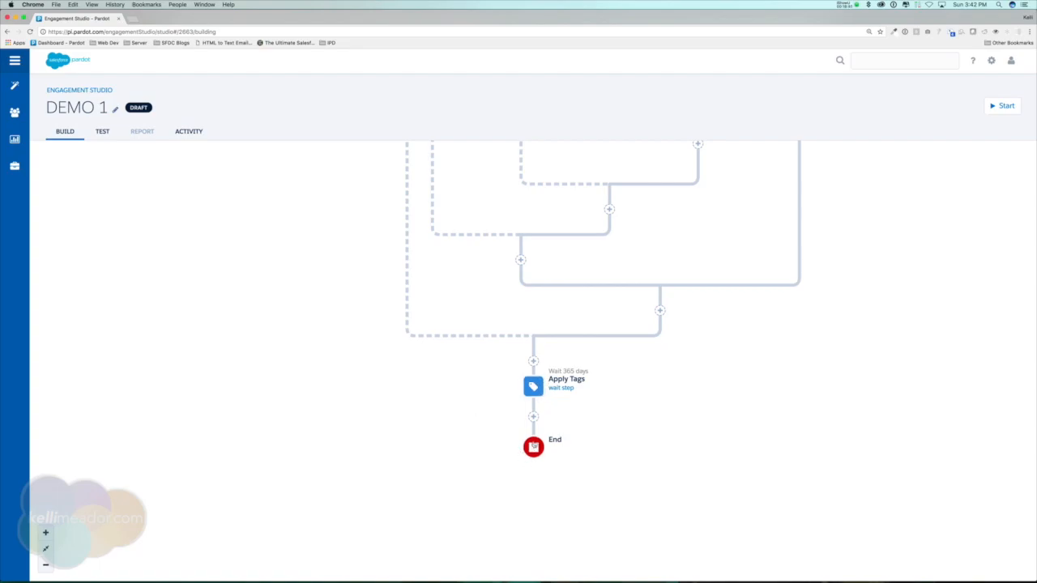
Add a Salesforce Campaign Status rule after Apply Tags checking the International Electrical Engineers Association Trade Show campaign status is Received.
left_click(45, 549)
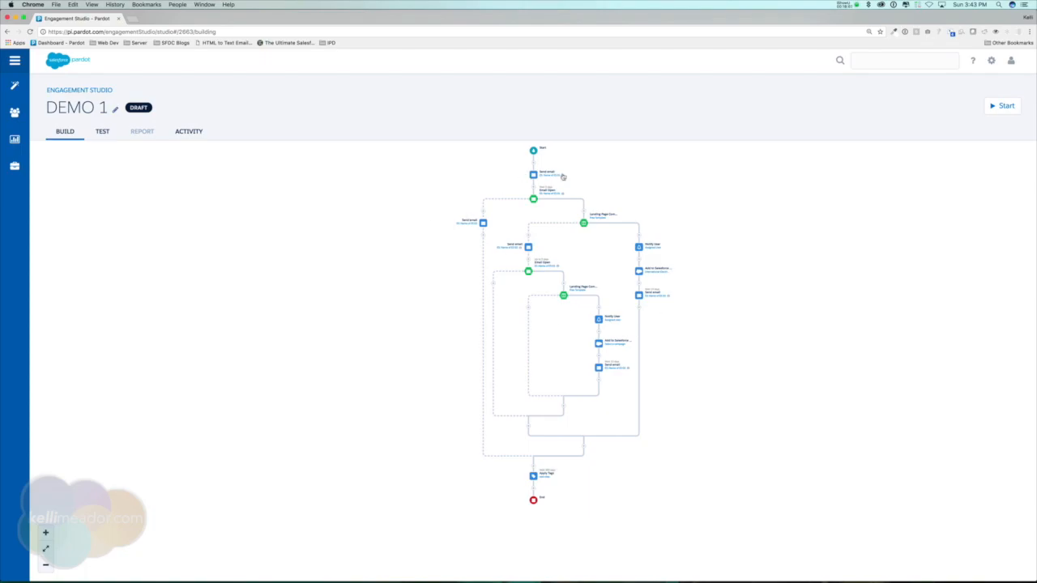
left_click_drag(709, 366, 706, 333)
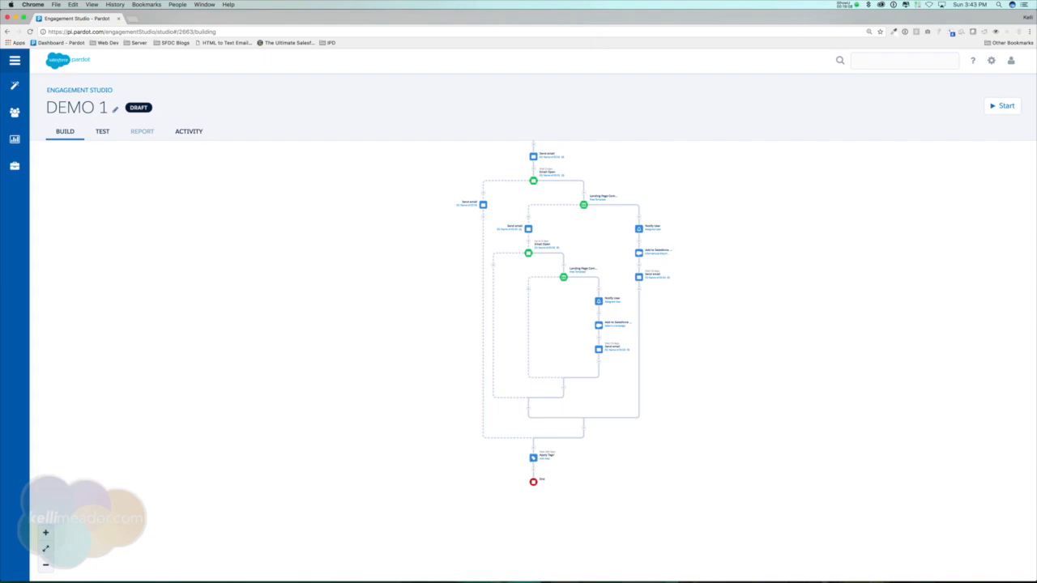
left_click(46, 549)
scroll(310, 530, "down", 10)
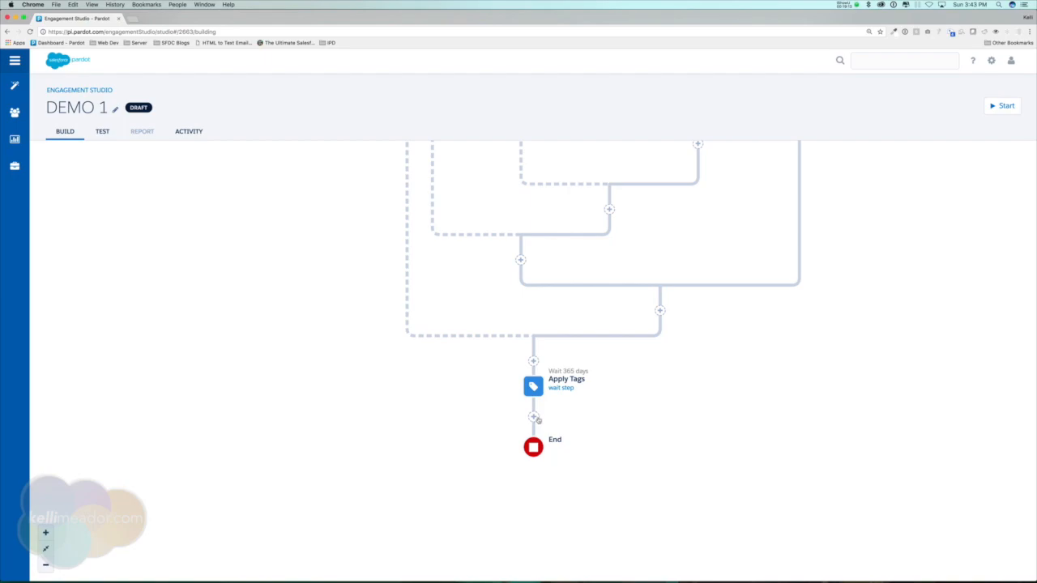
left_click(534, 418)
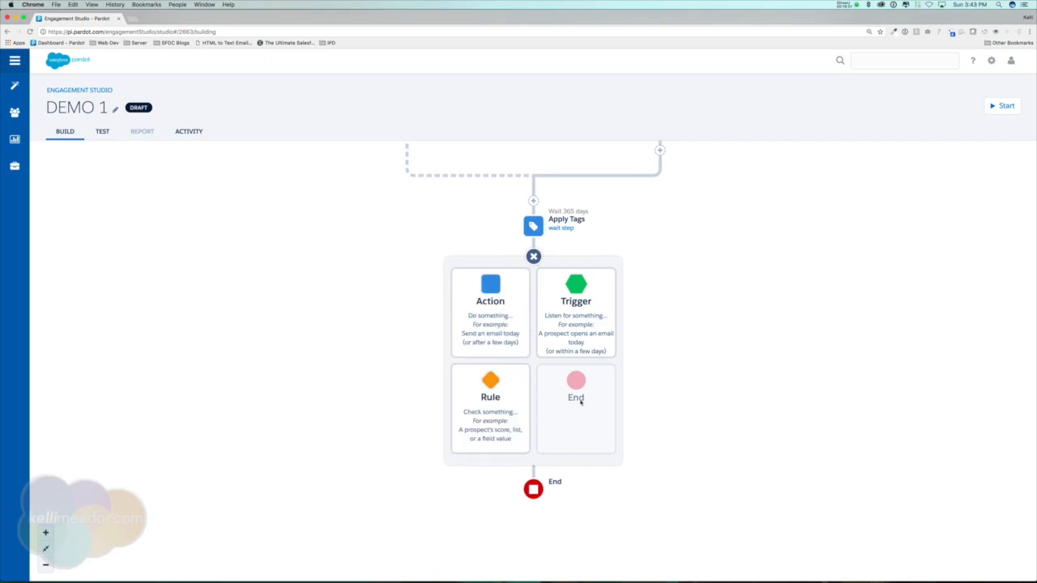
left_click(492, 386)
scroll(549, 348, "down", 5)
scroll(549, 356, "down", 2)
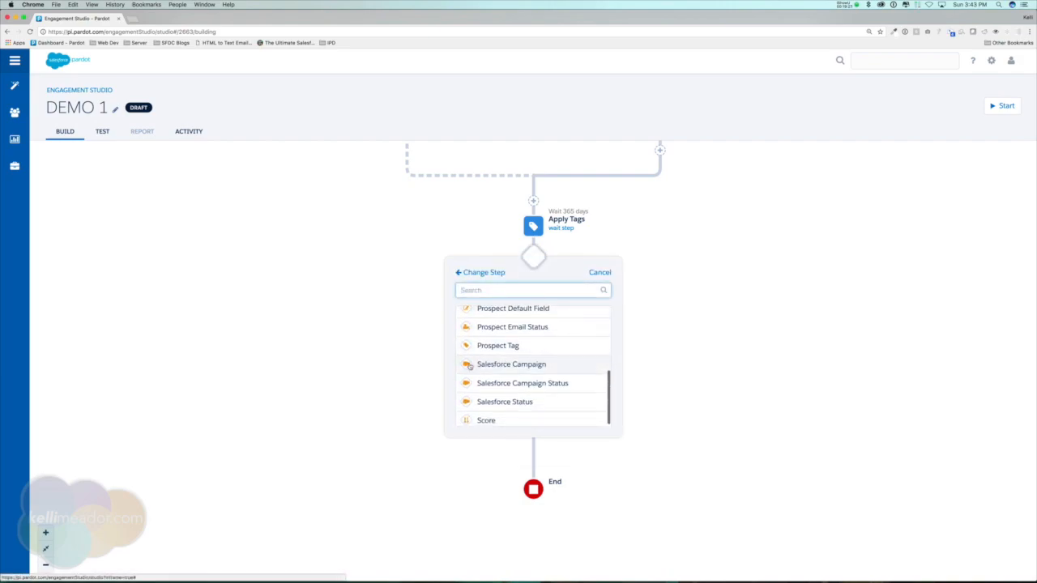
left_click(532, 378)
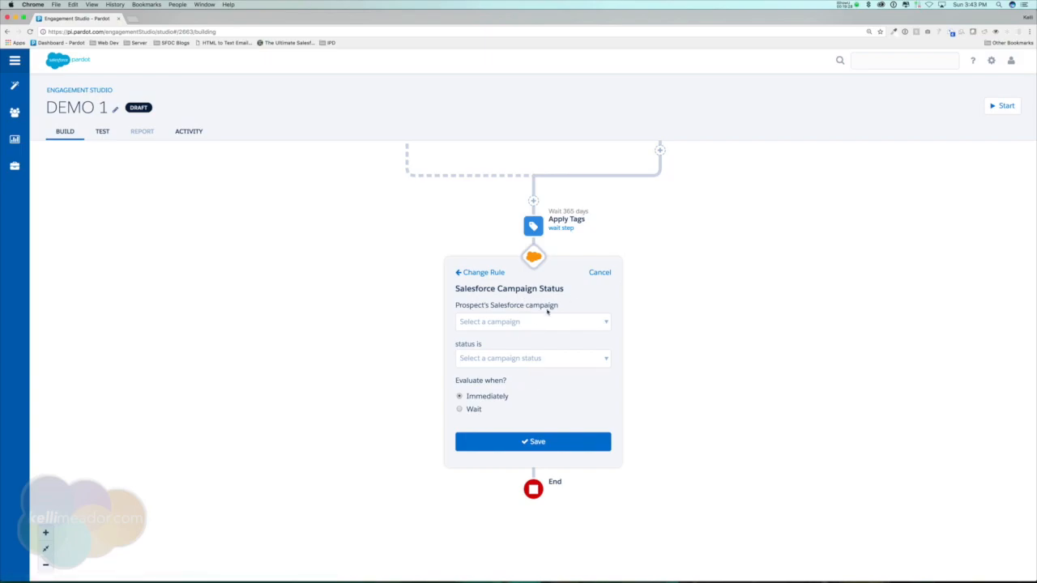
left_click(568, 322)
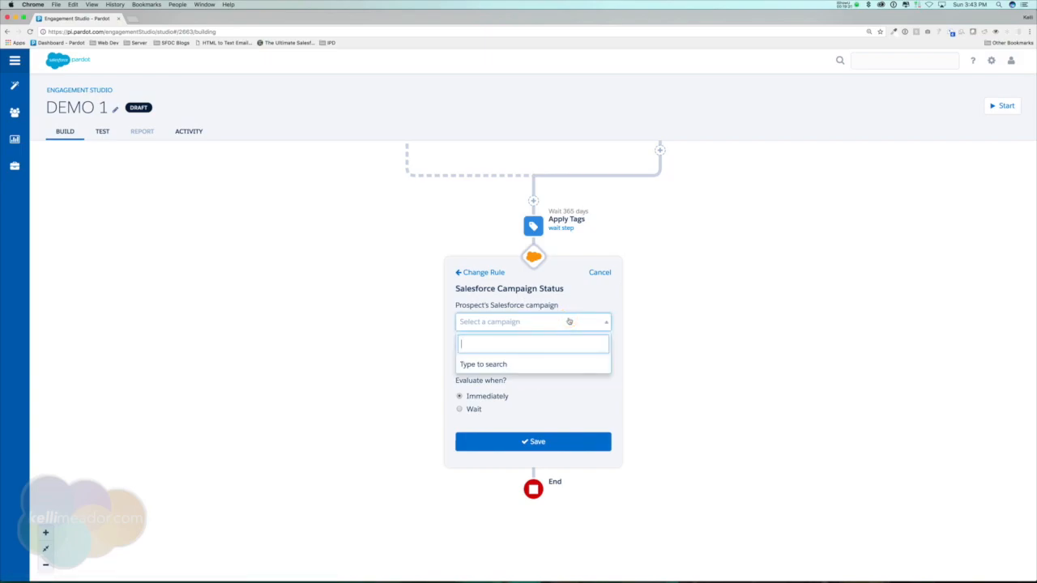
type("trade")
left_click(572, 363)
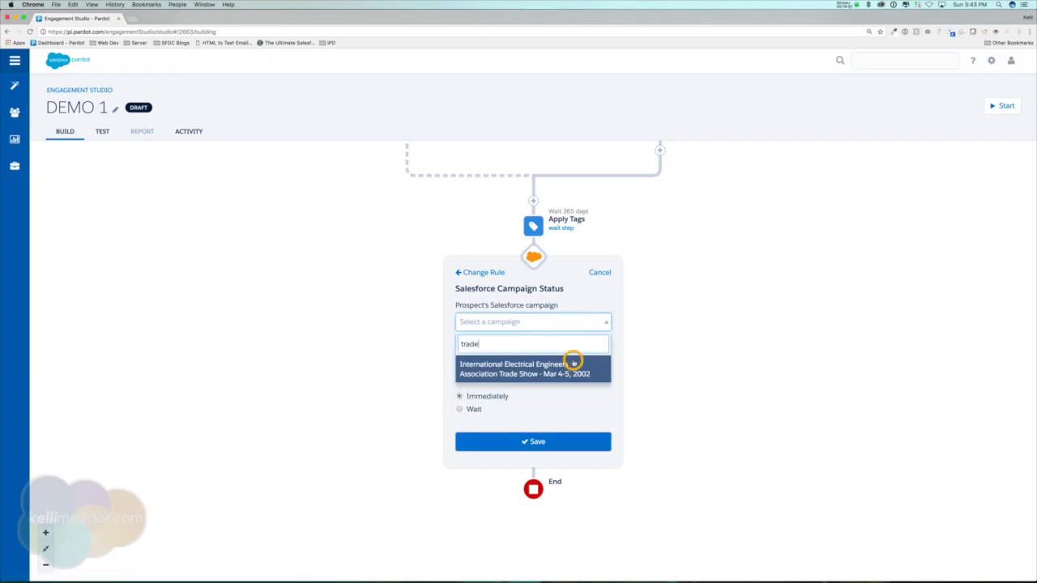
left_click(527, 359)
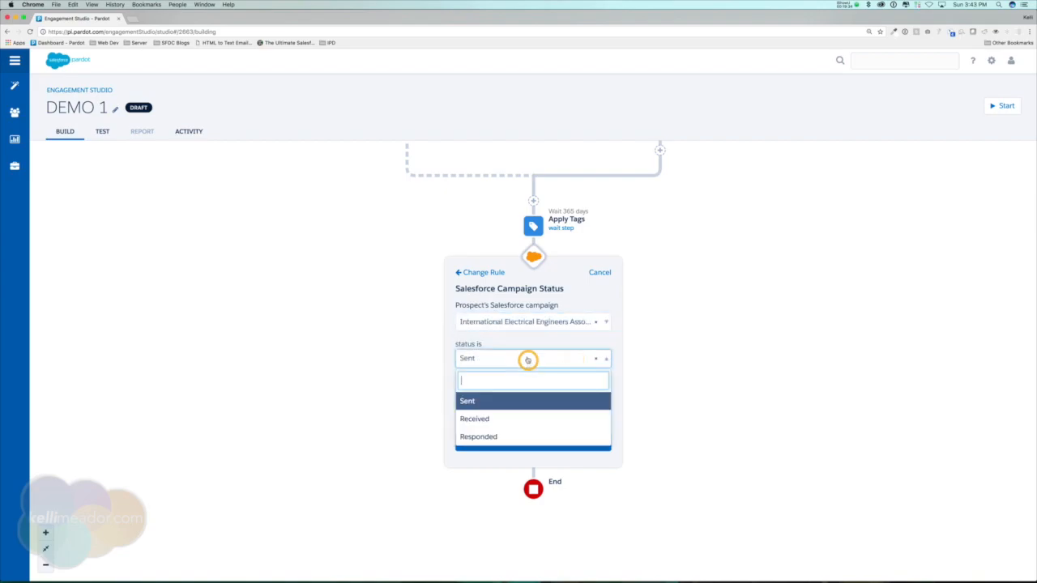
left_click(483, 419)
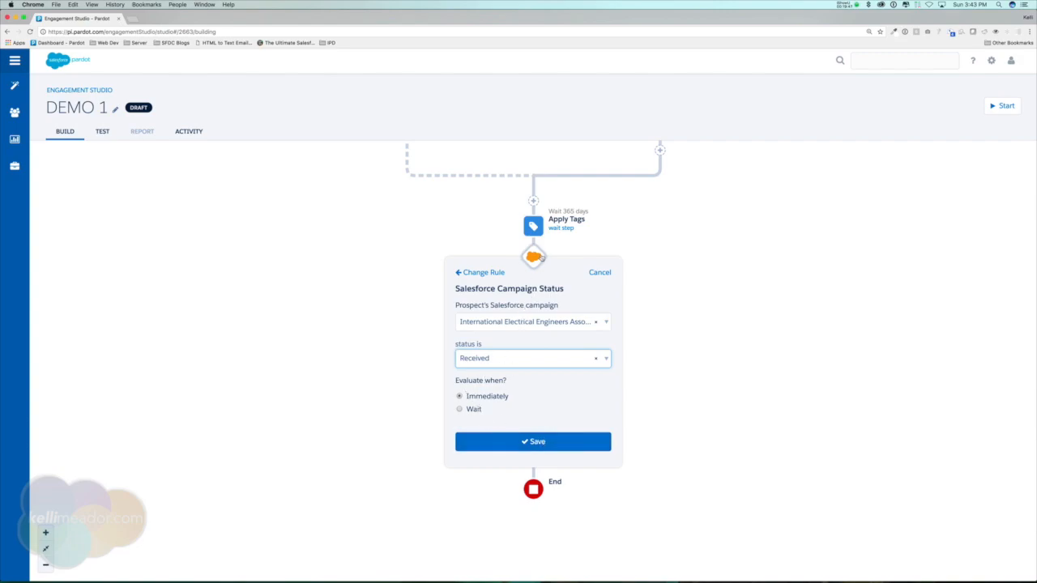
left_click(527, 447)
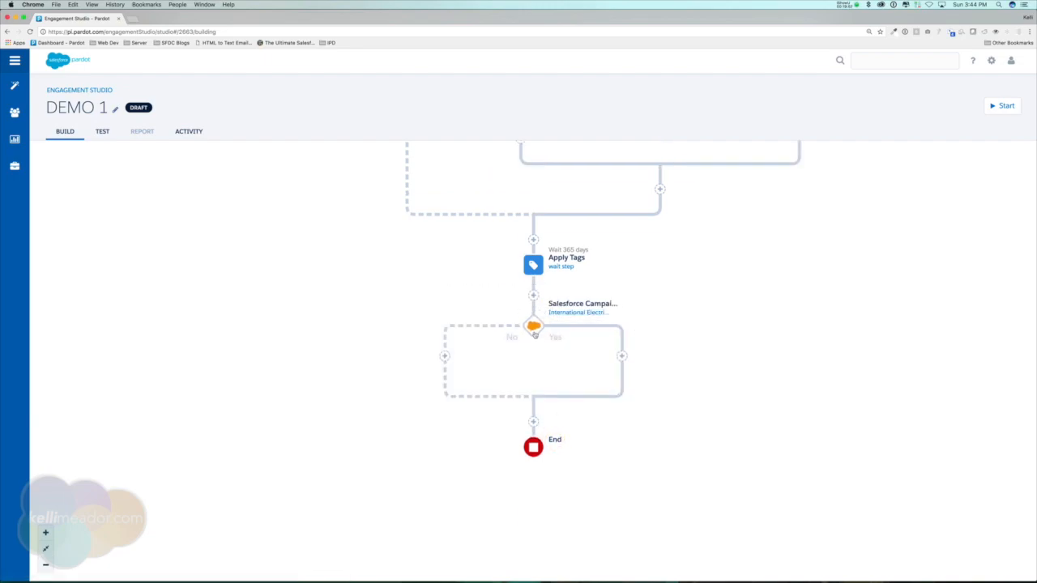
Add a Send email action on the rule's Yes branch using ES: Name of ES 01.
left_click(621, 355)
left_click(589, 296)
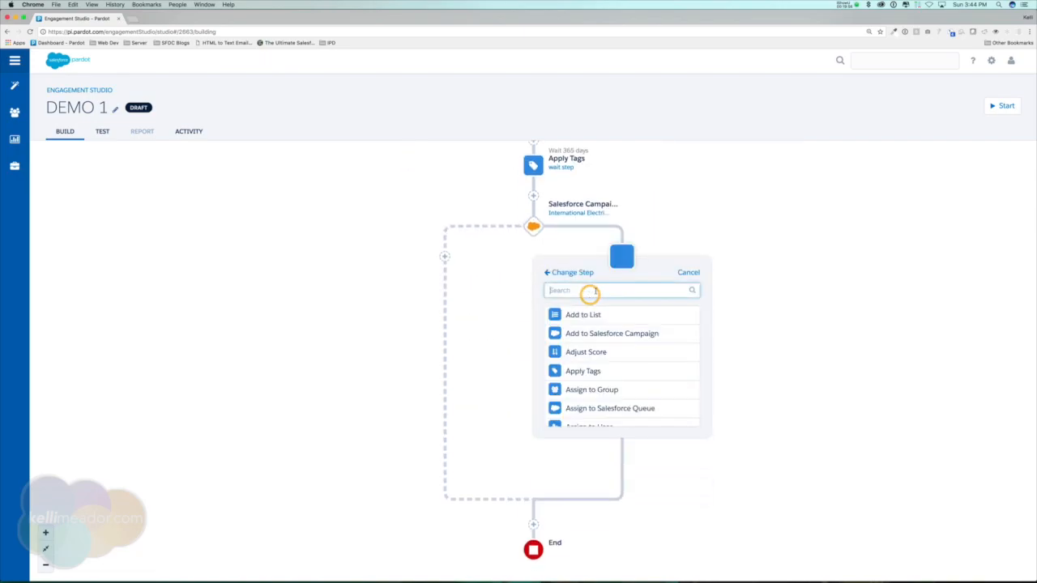
type("email")
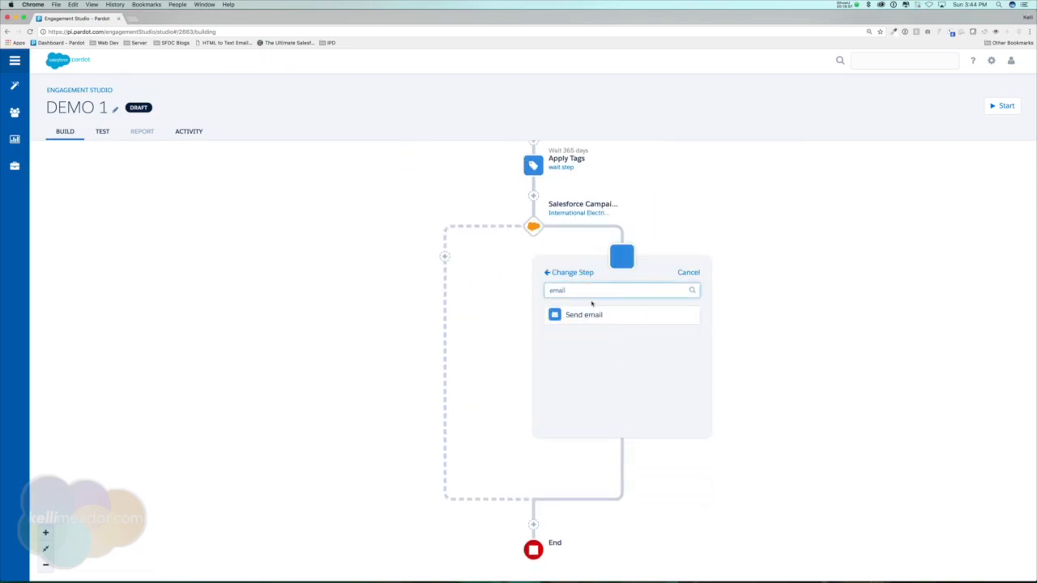
left_click(581, 312)
left_click(672, 322)
left_click(596, 362)
left_click(640, 406)
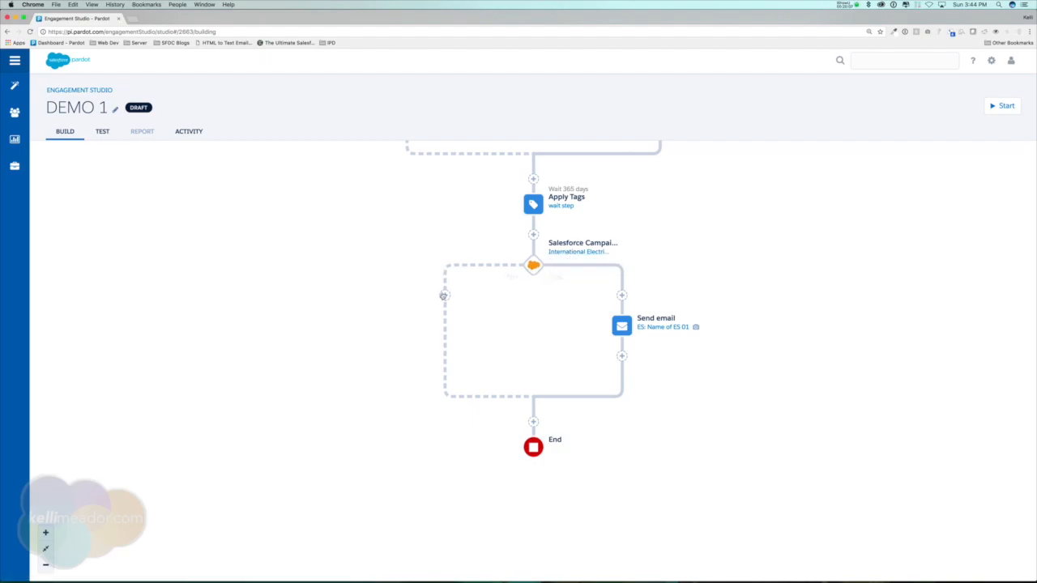
Add a Send email action on the rule's No branch using the ES: Name of ES 02 template.
left_click(443, 295)
left_click(400, 290)
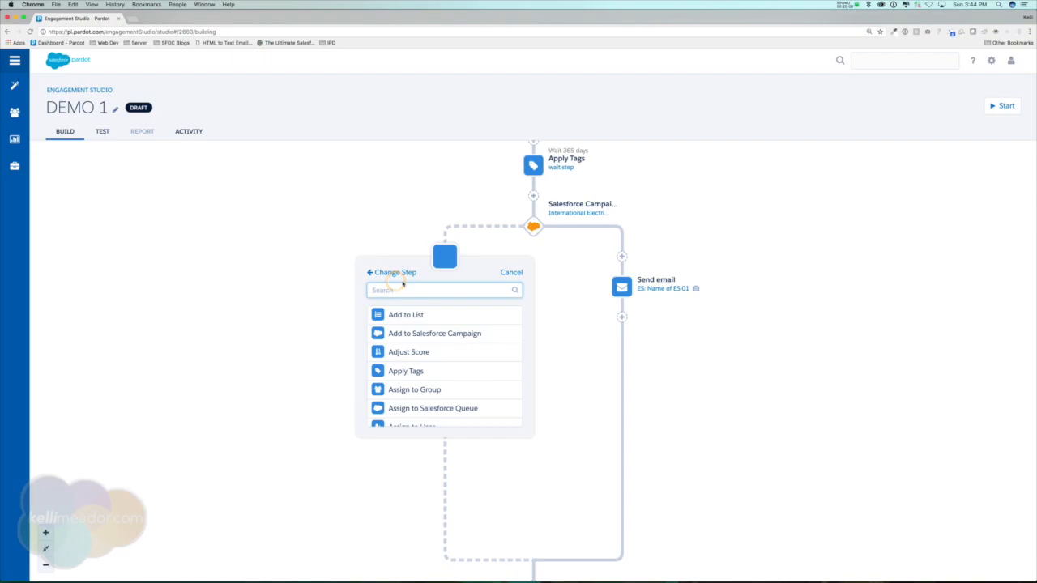
type("email")
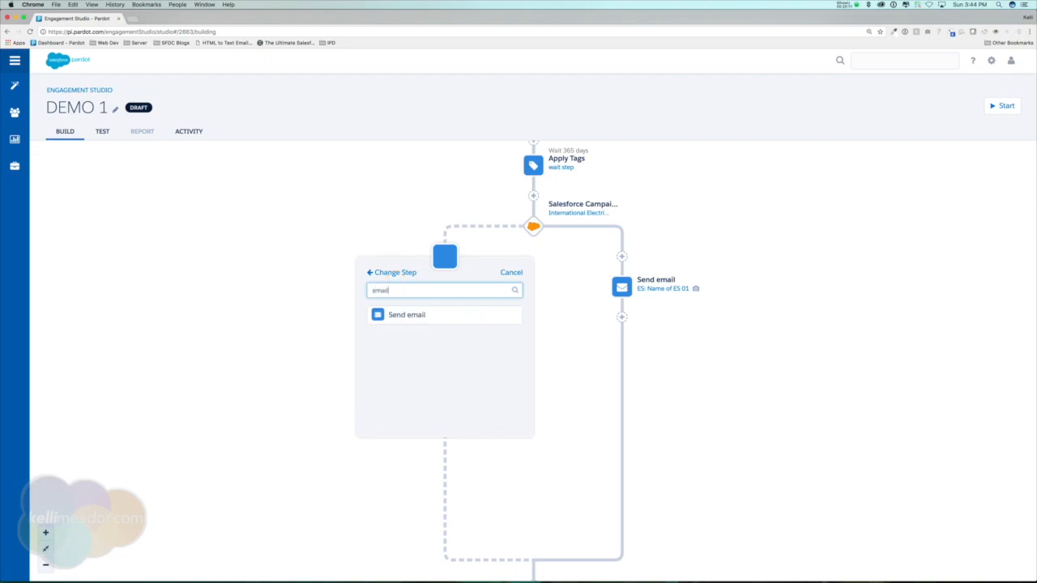
left_click(411, 315)
left_click(481, 324)
left_click(475, 381)
left_click(454, 400)
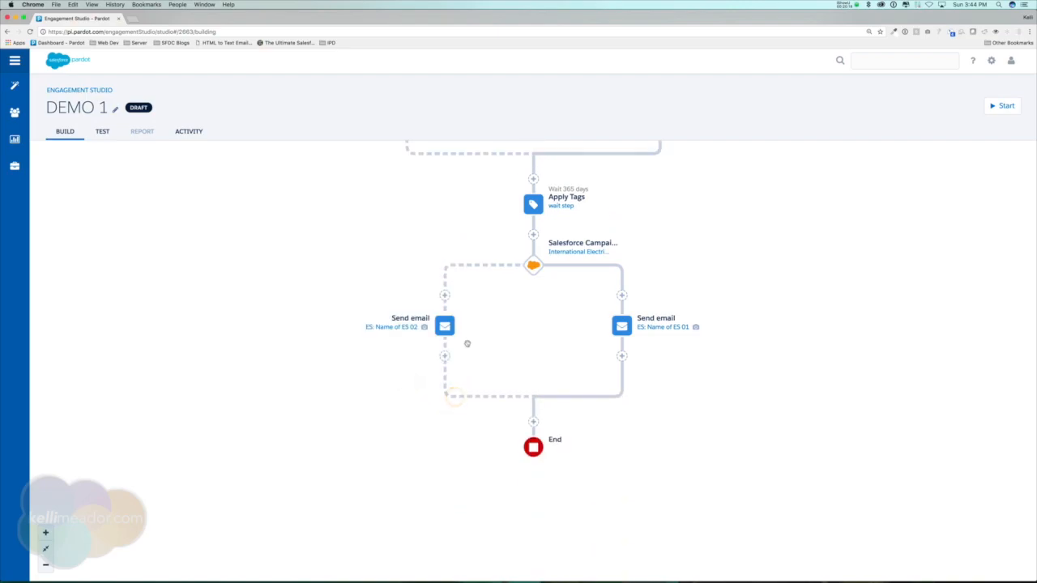
Delete the Apply Tags step above the Salesforce Campaign Status rule.
left_click(45, 564)
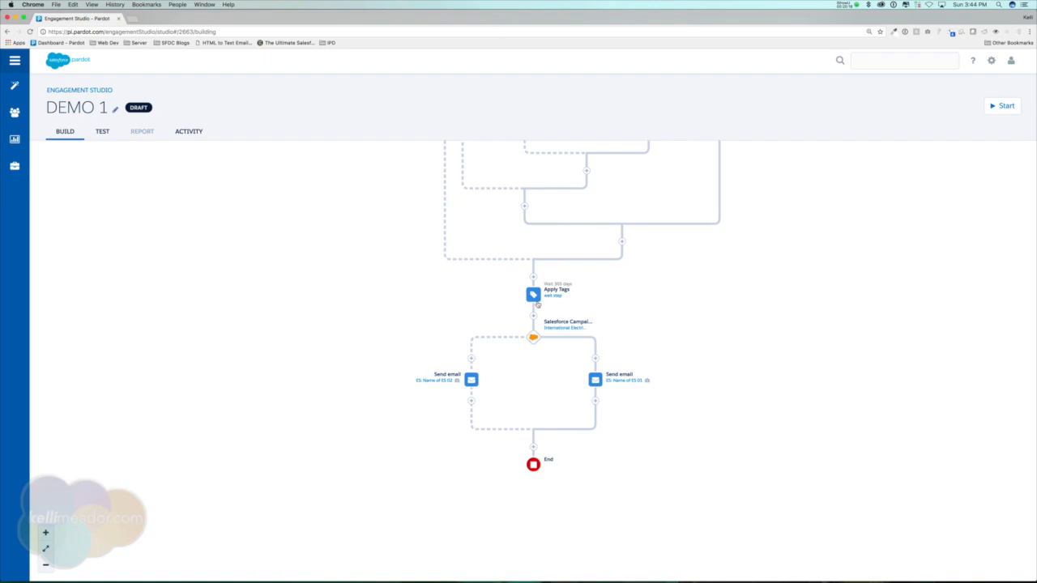
left_click(533, 295)
left_click(473, 433)
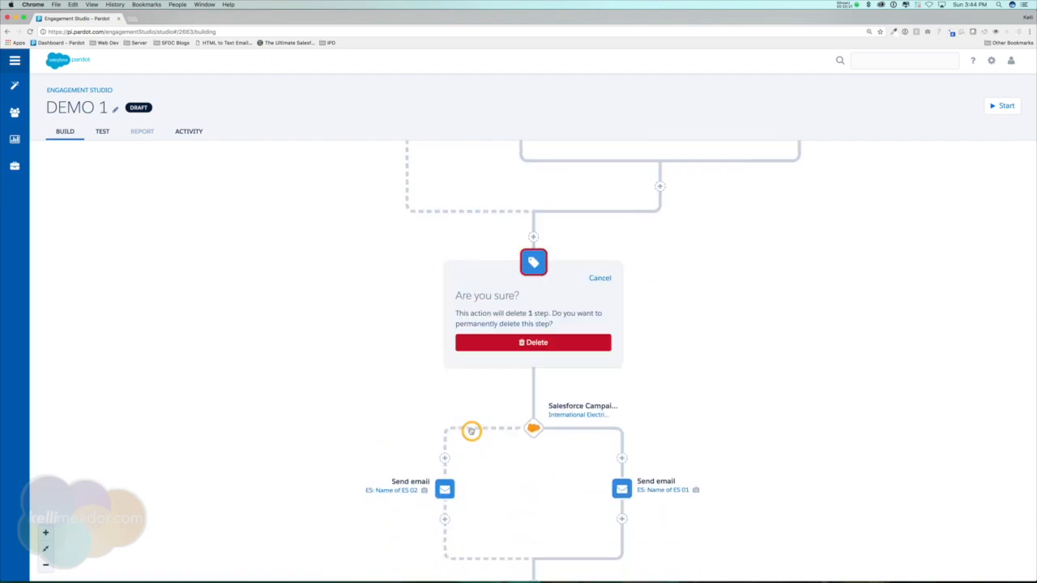
left_click(529, 342)
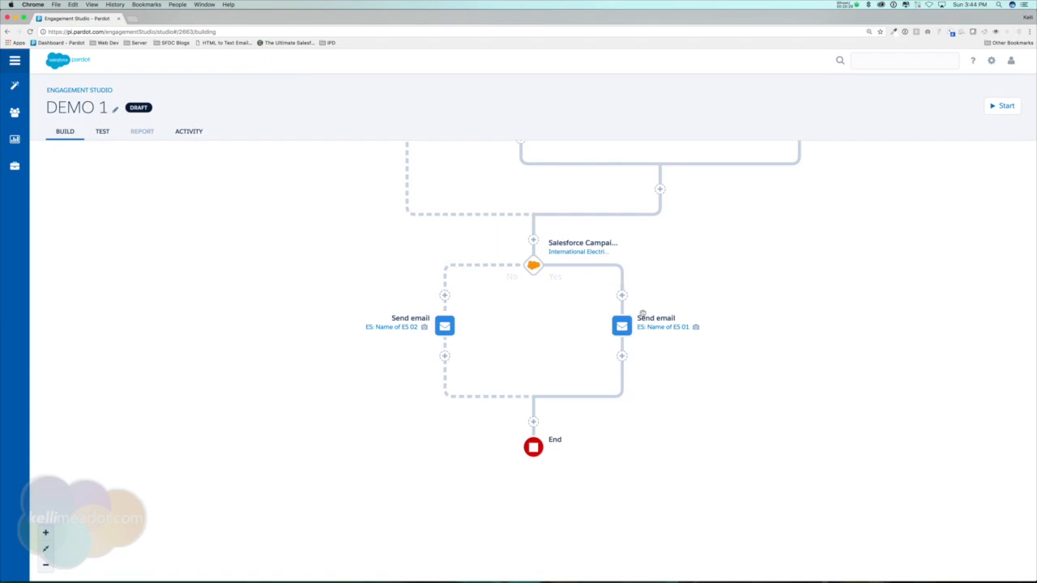
left_click(439, 330)
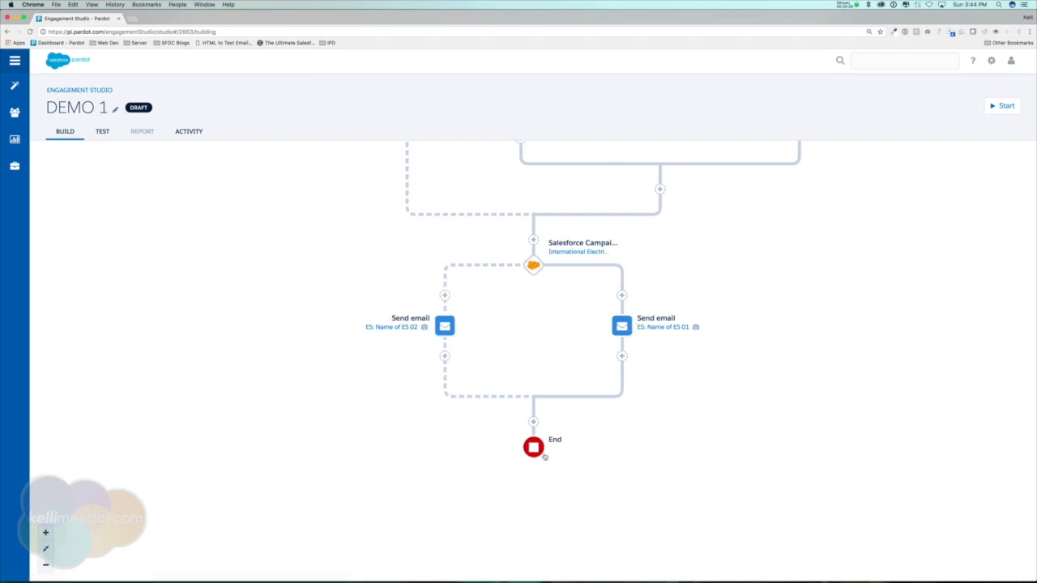